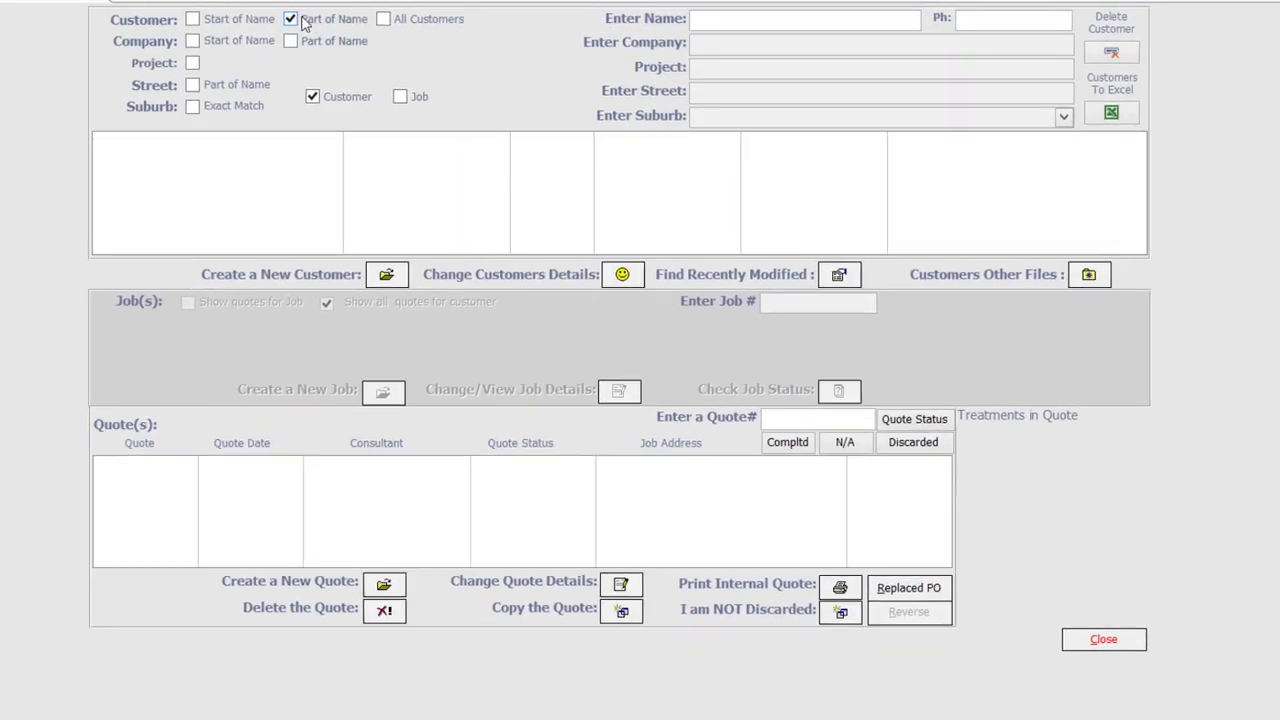
# List all customers, select the second one in the list and review that customer's details.
pyautogui.click(388, 18)
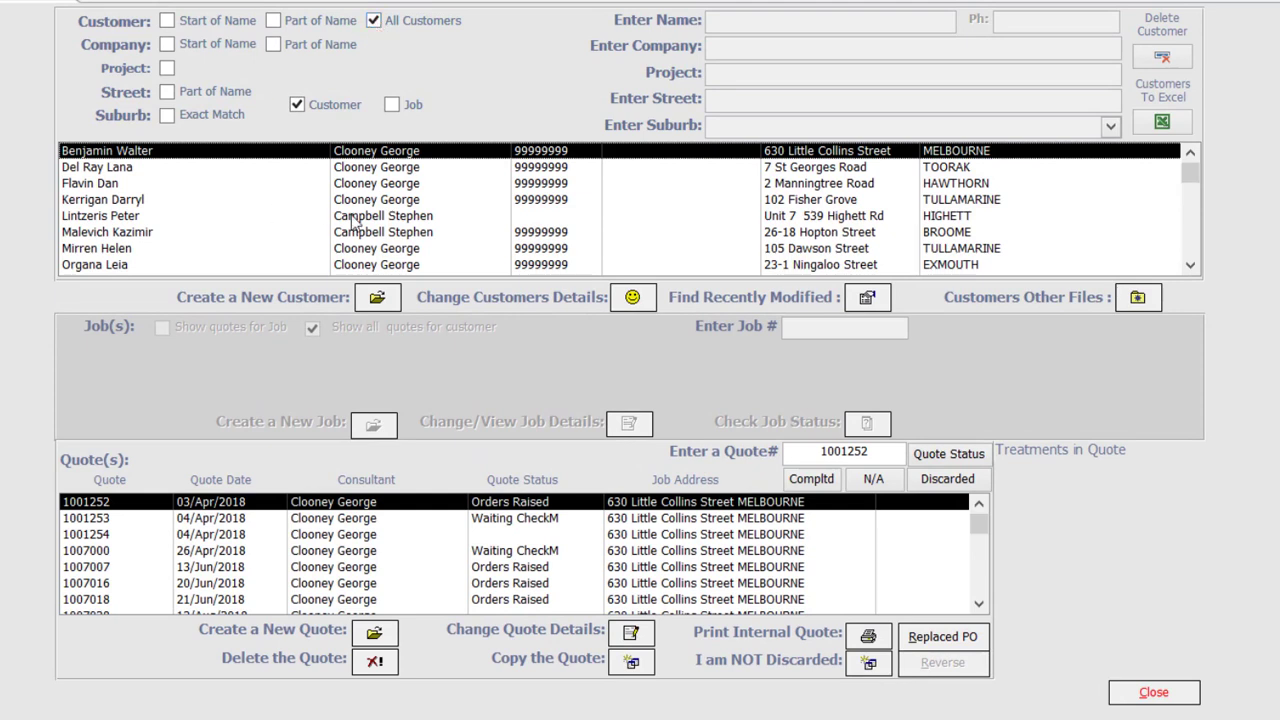
pyautogui.click(380, 168)
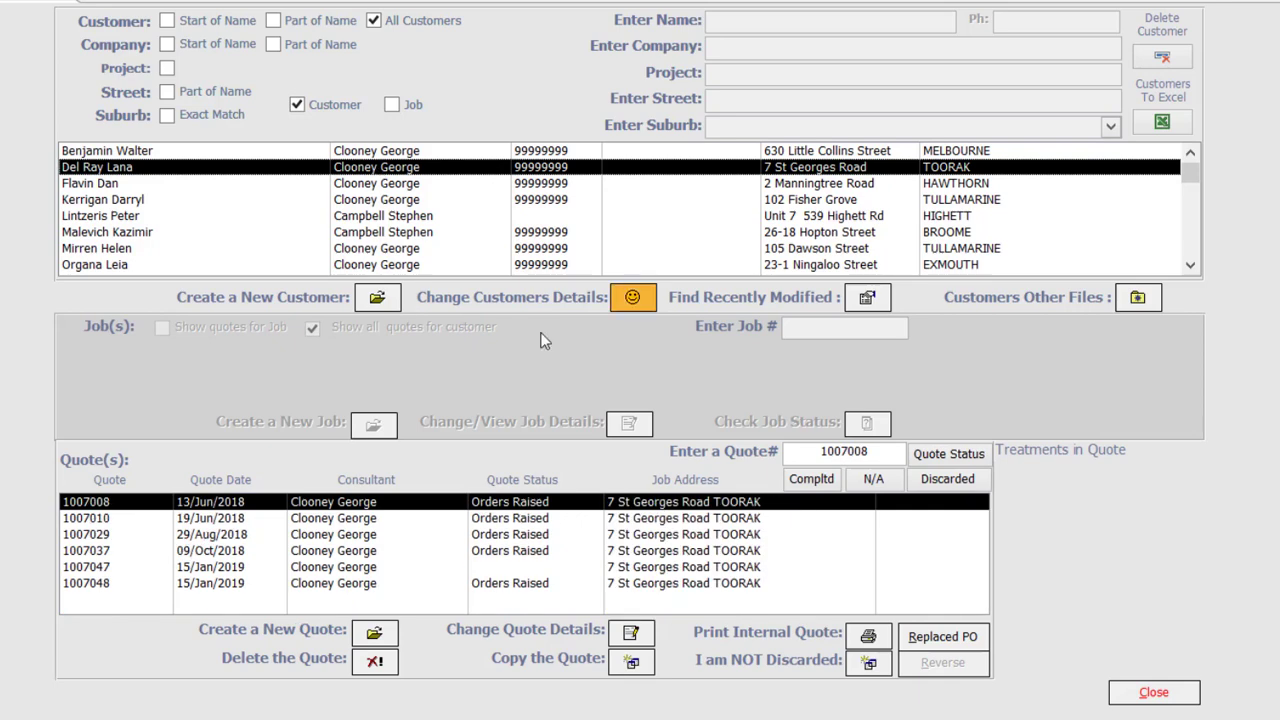
pyautogui.click(632, 299)
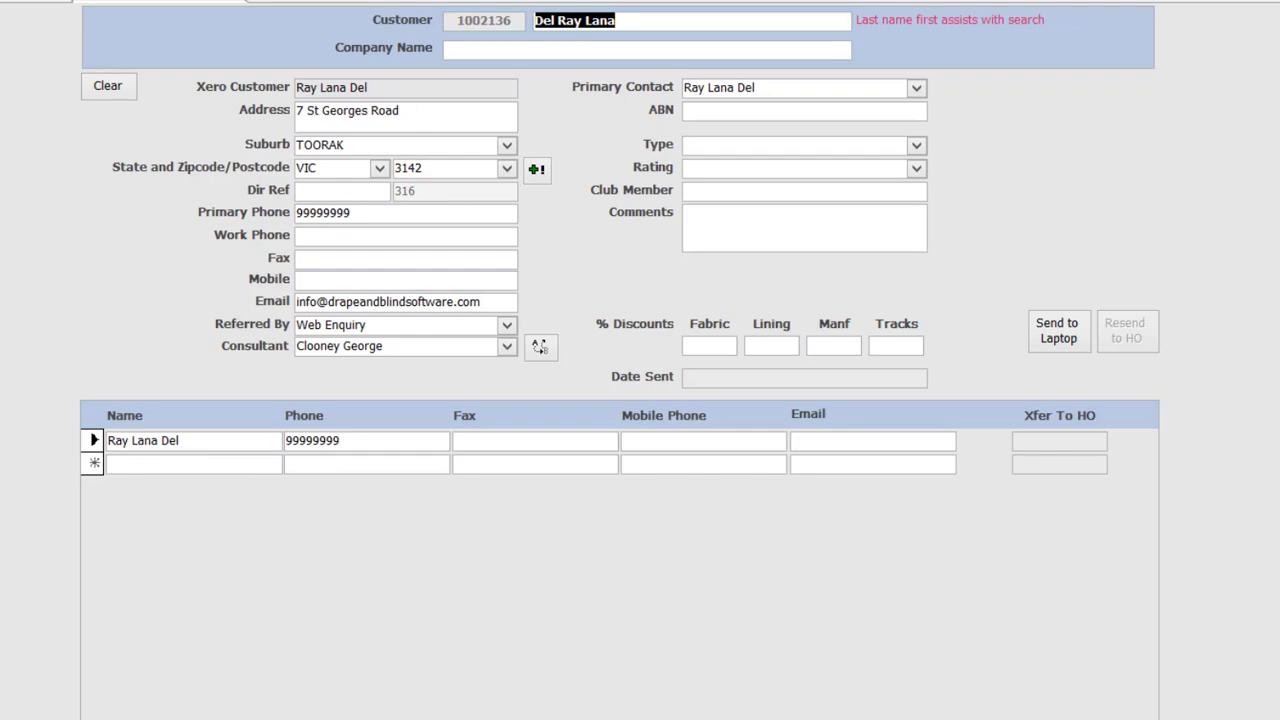
pyautogui.press('Escape')
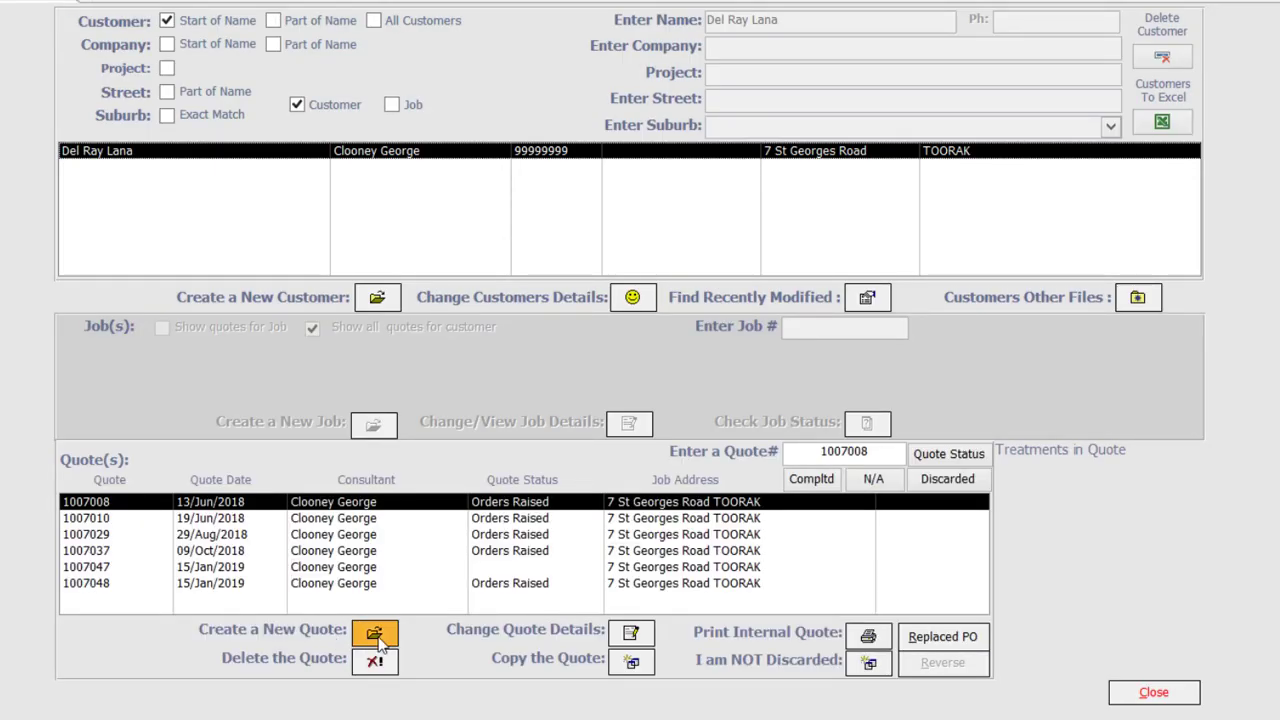
# Create a new quote for the selected customer with the locations Bedroom 1, Bedroom 2, Bedroom 3 and Dining Room.
pyautogui.click(385, 640)
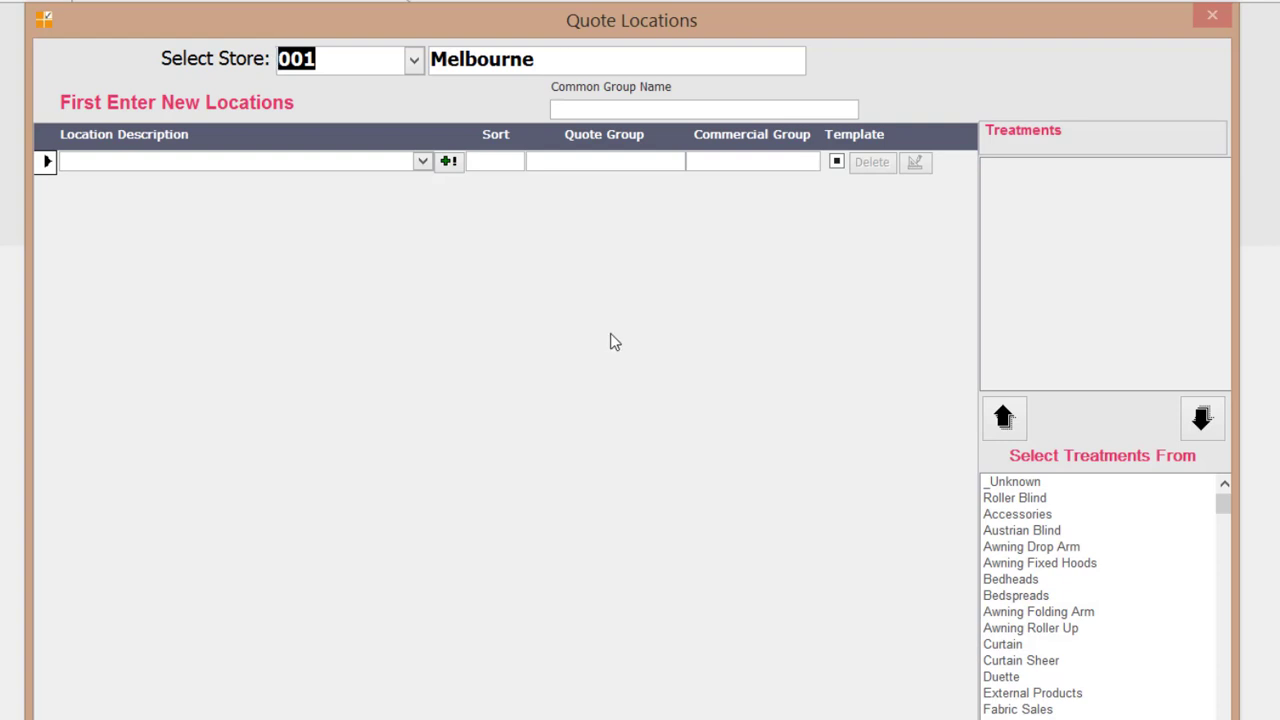
pyautogui.click(423, 161)
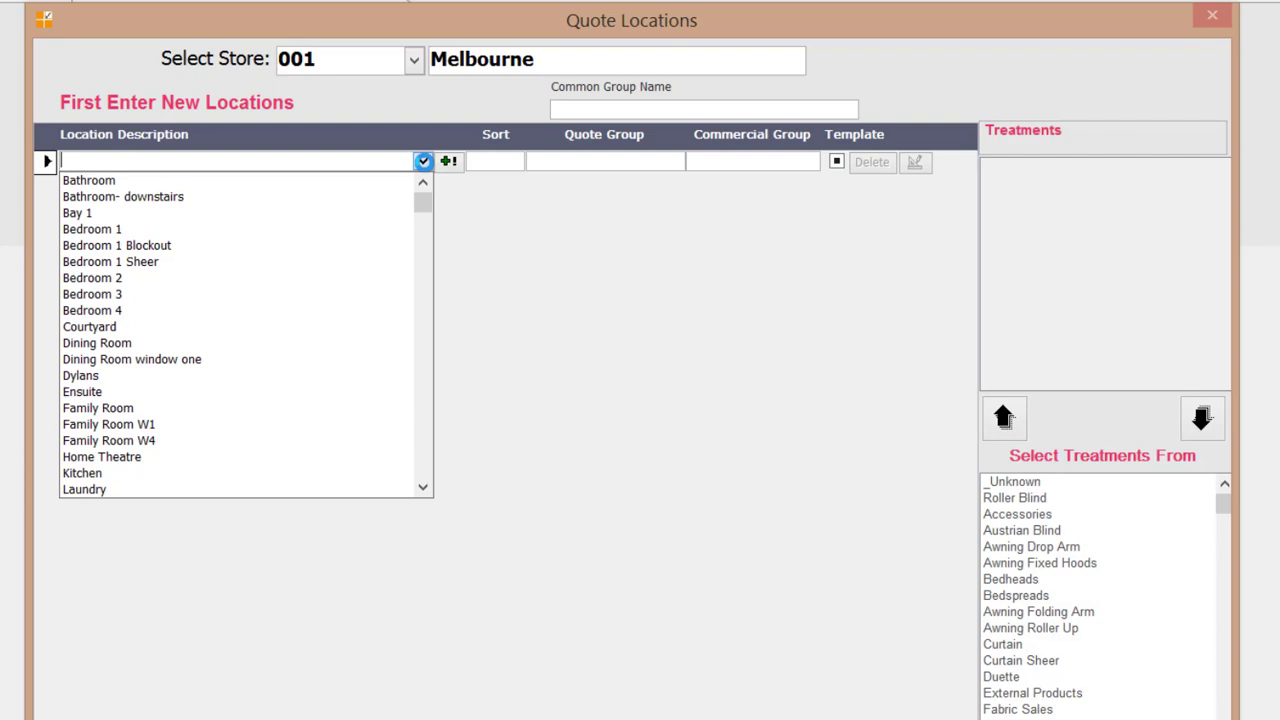
pyautogui.click(172, 229)
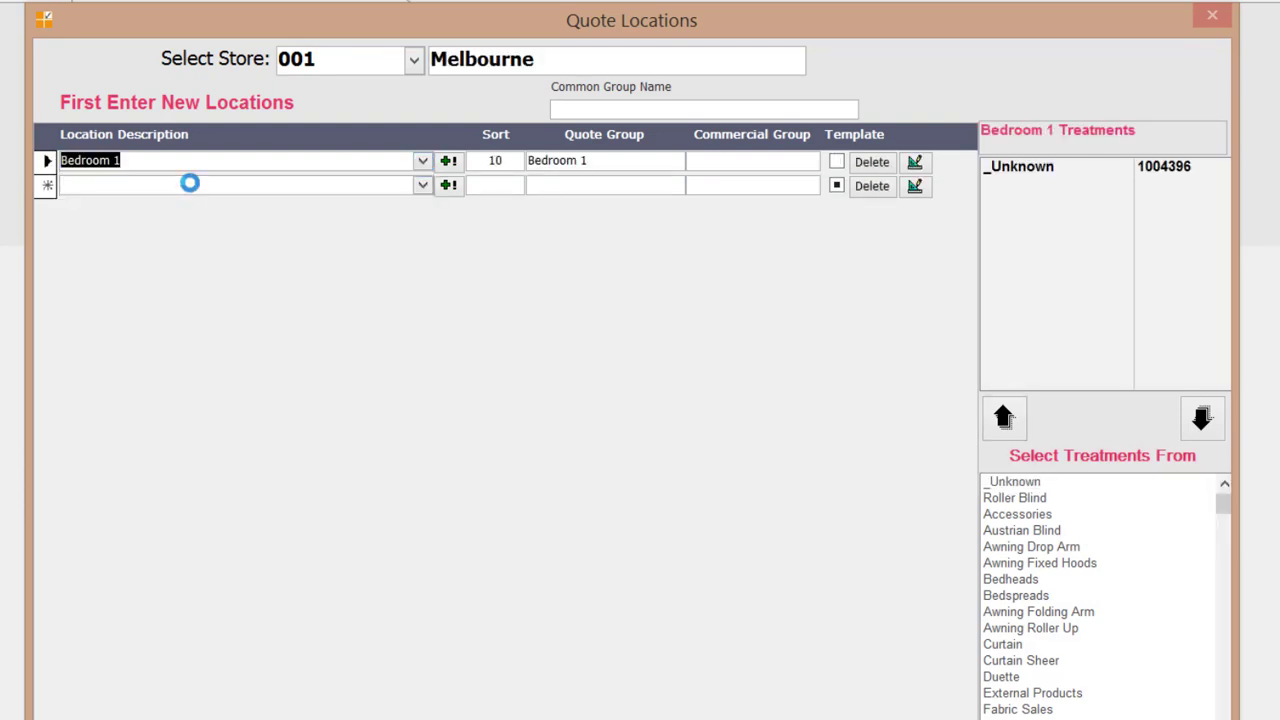
pyautogui.click(190, 183)
pyautogui.click(423, 187)
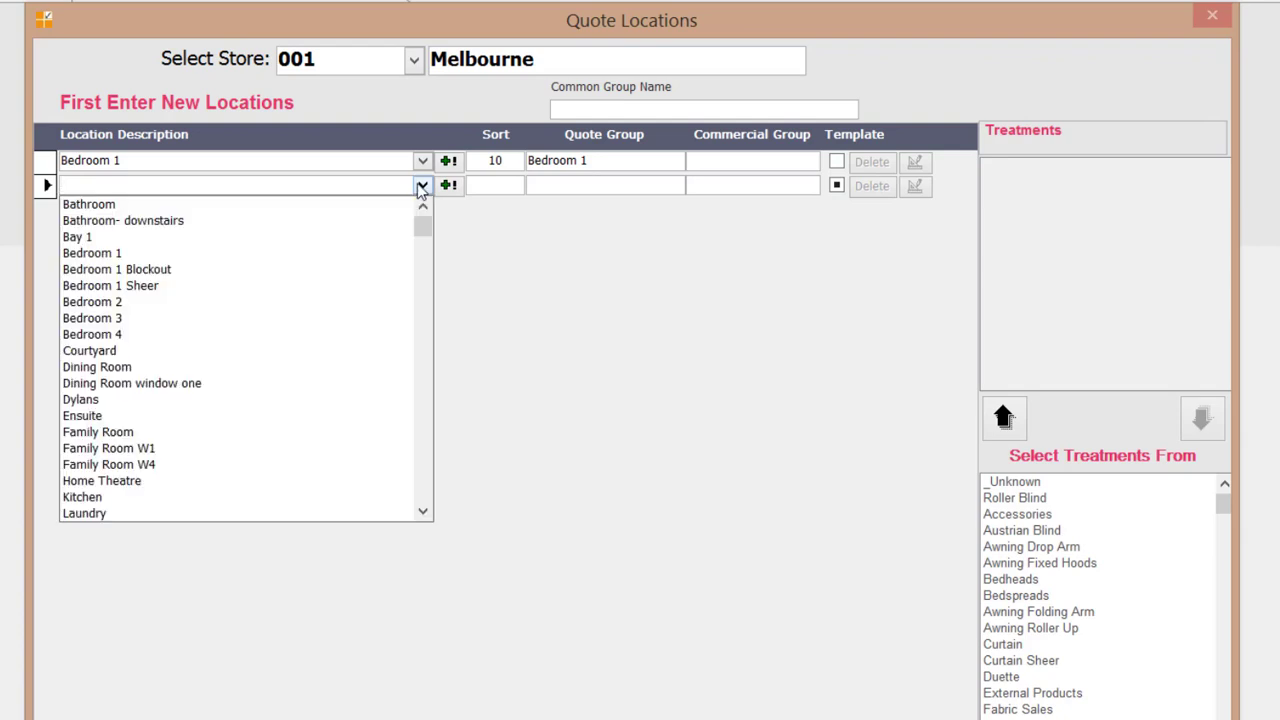
pyautogui.click(187, 300)
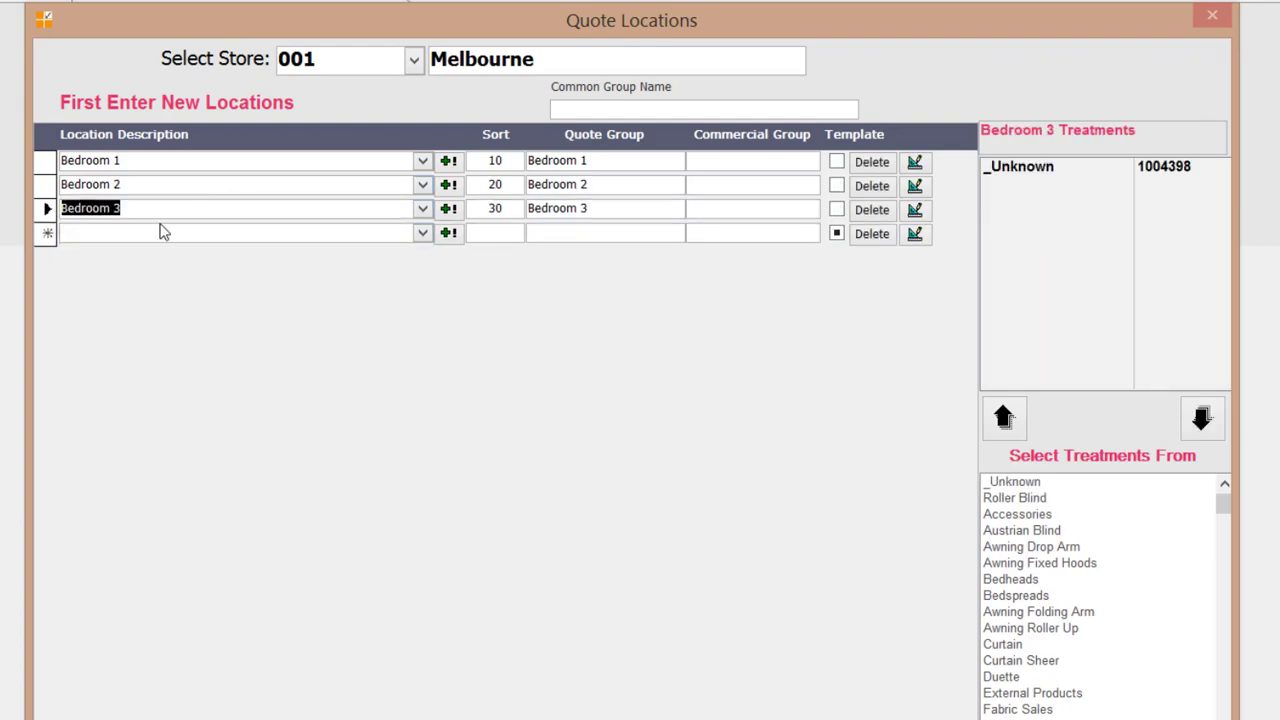
pyautogui.click(159, 229)
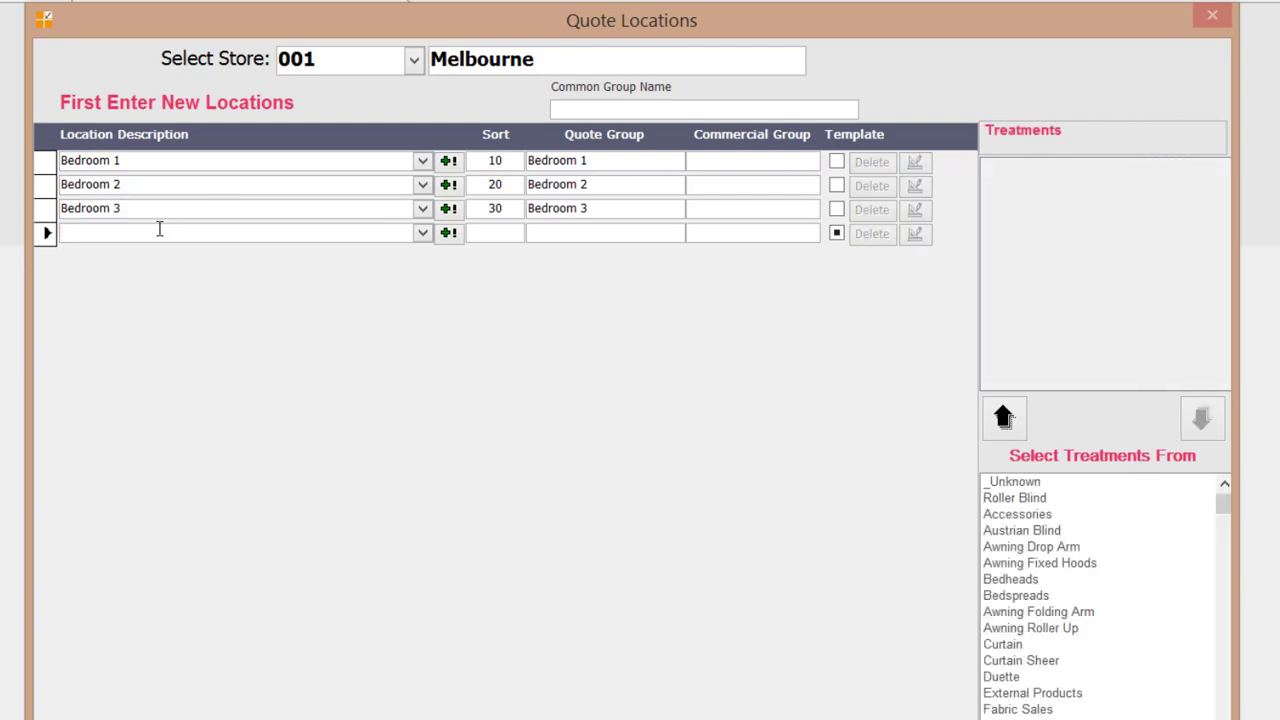
pyautogui.write('D')
pyautogui.press('Return')
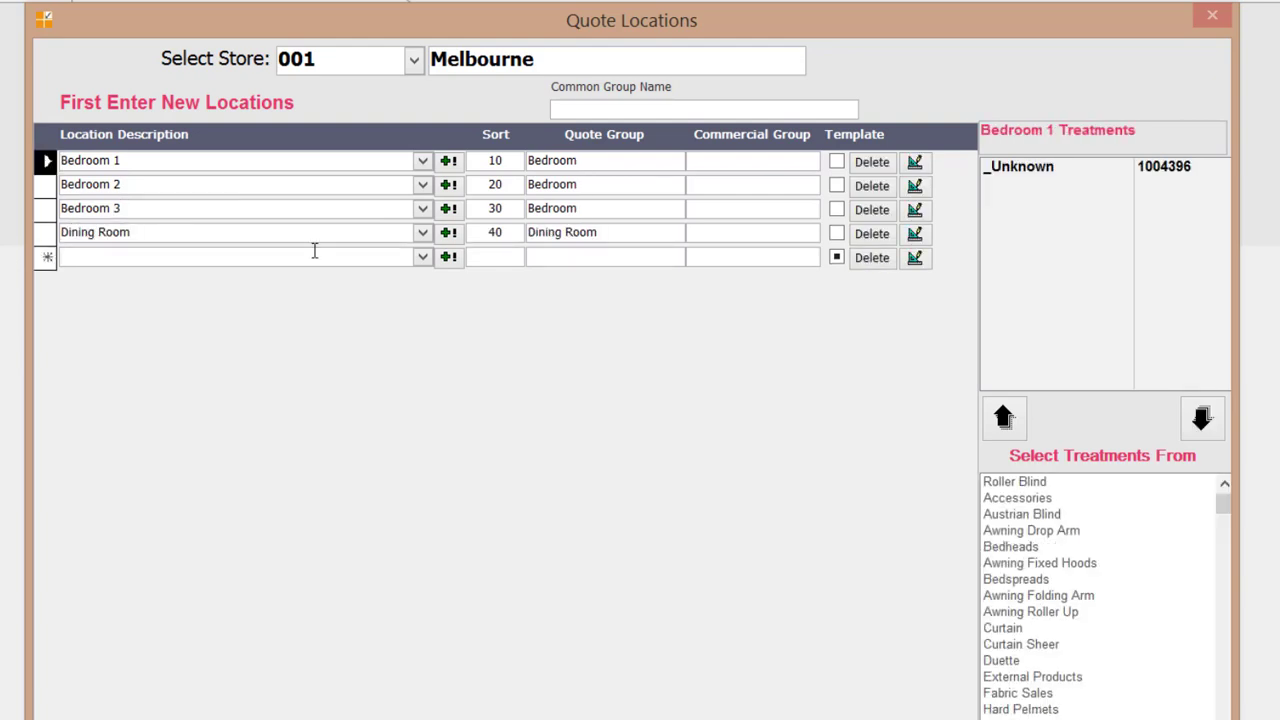
# Enter Bedroom 1's measurements: treatment width 1400, treatment drop 2130 and control side Left.
pyautogui.click(915, 162)
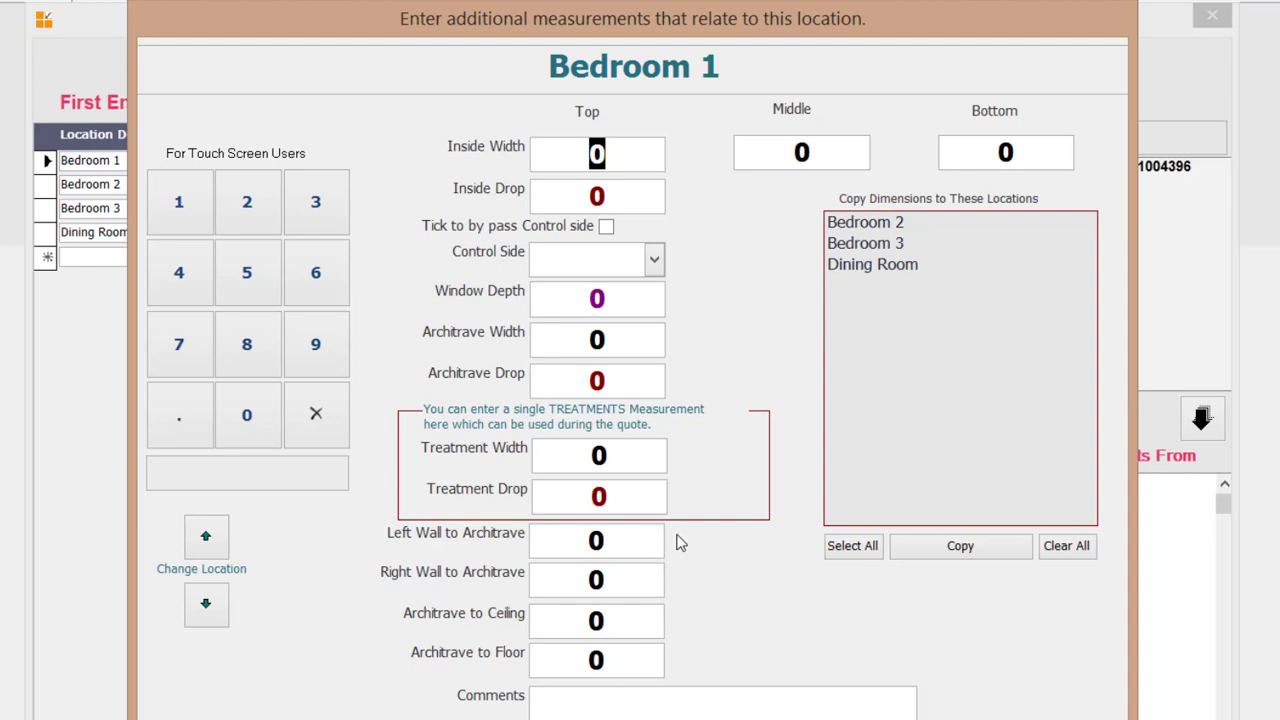
pyautogui.click(580, 453)
pyautogui.moveTo(580, 453); pyautogui.dragTo(654, 449)
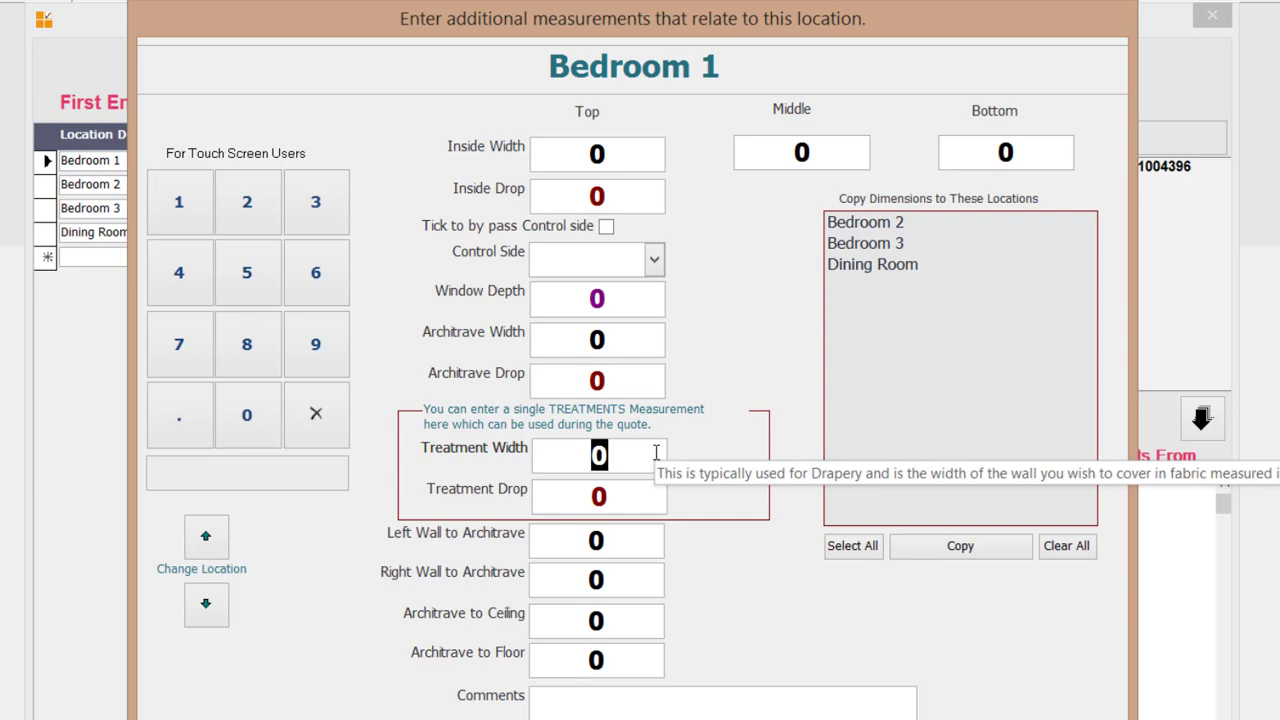
pyautogui.write('1400')
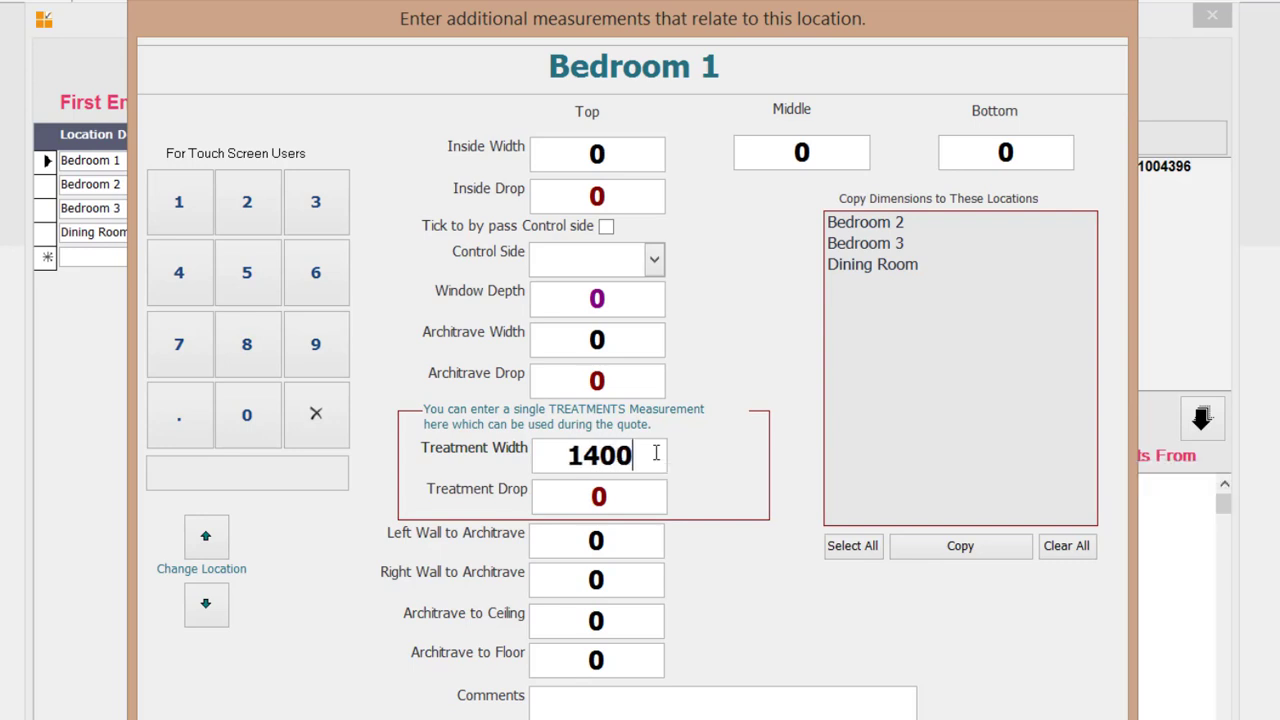
pyautogui.press('Tab')
pyautogui.write('2130')
pyautogui.press('Tab')
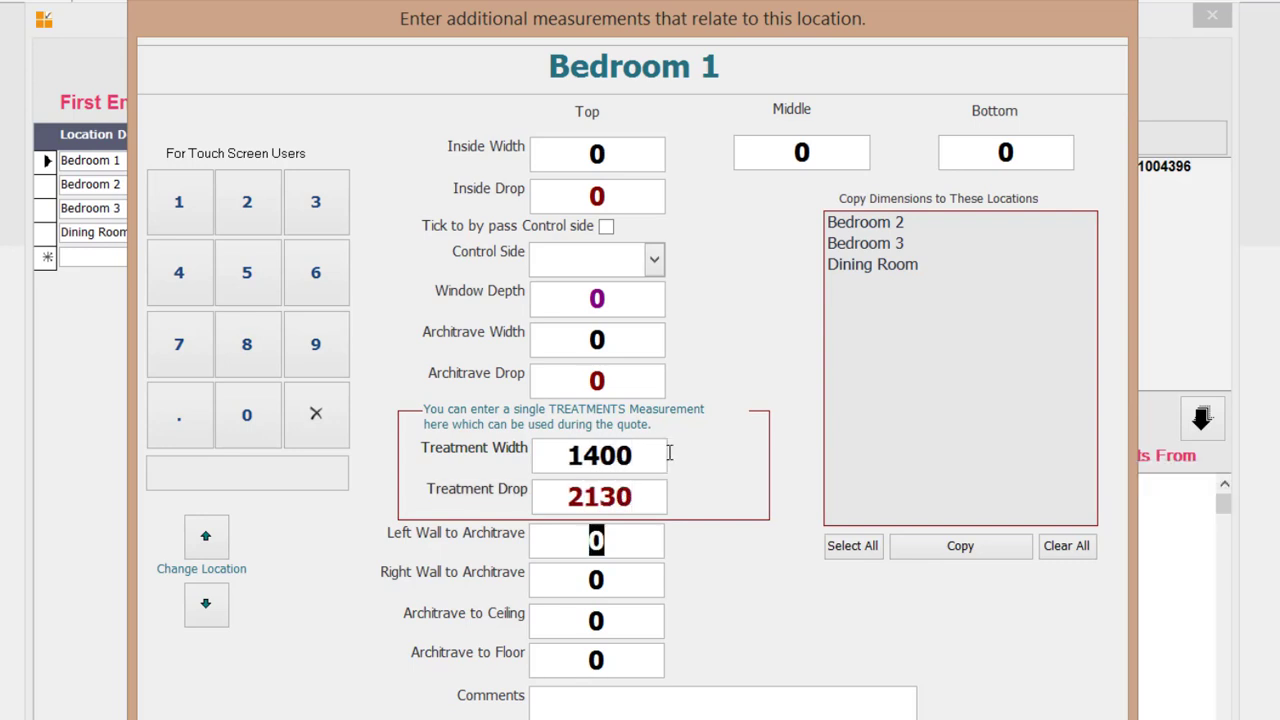
pyautogui.click(654, 259)
pyautogui.click(572, 291)
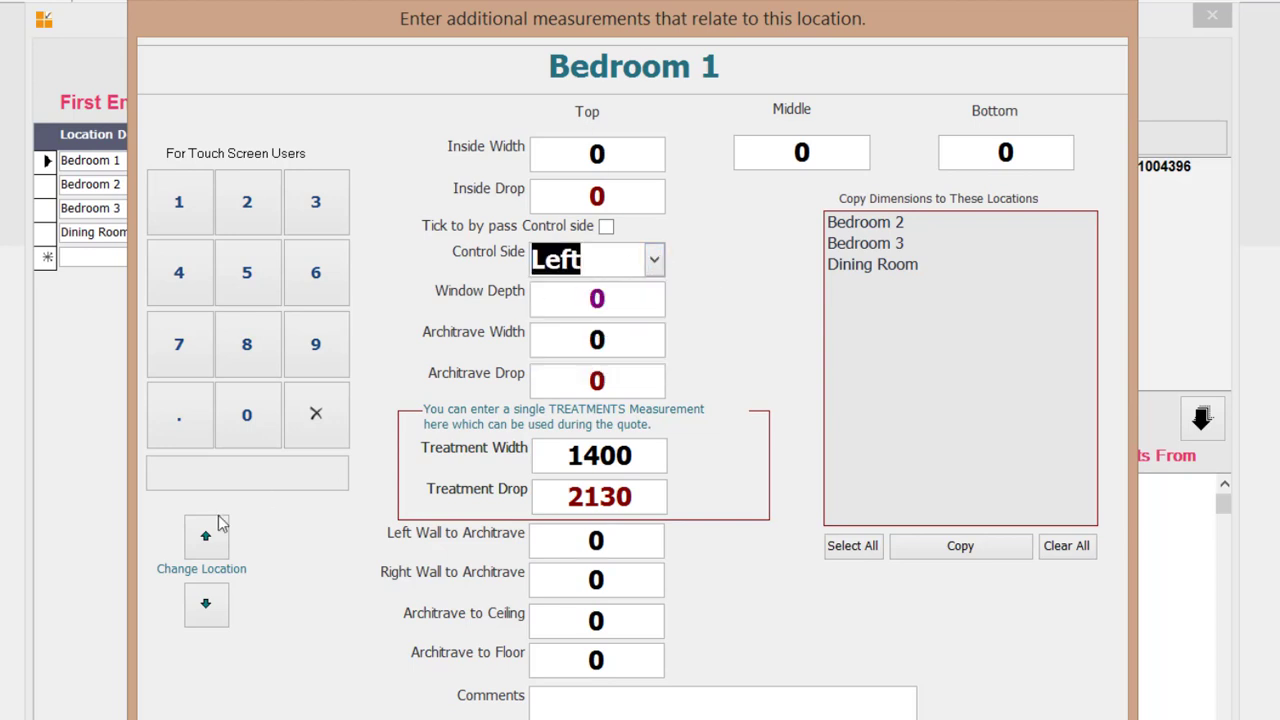
# Enter Bedroom 2's measurements: treatment width 2000, treatment drop 2130 and control side Right.
pyautogui.click(208, 604)
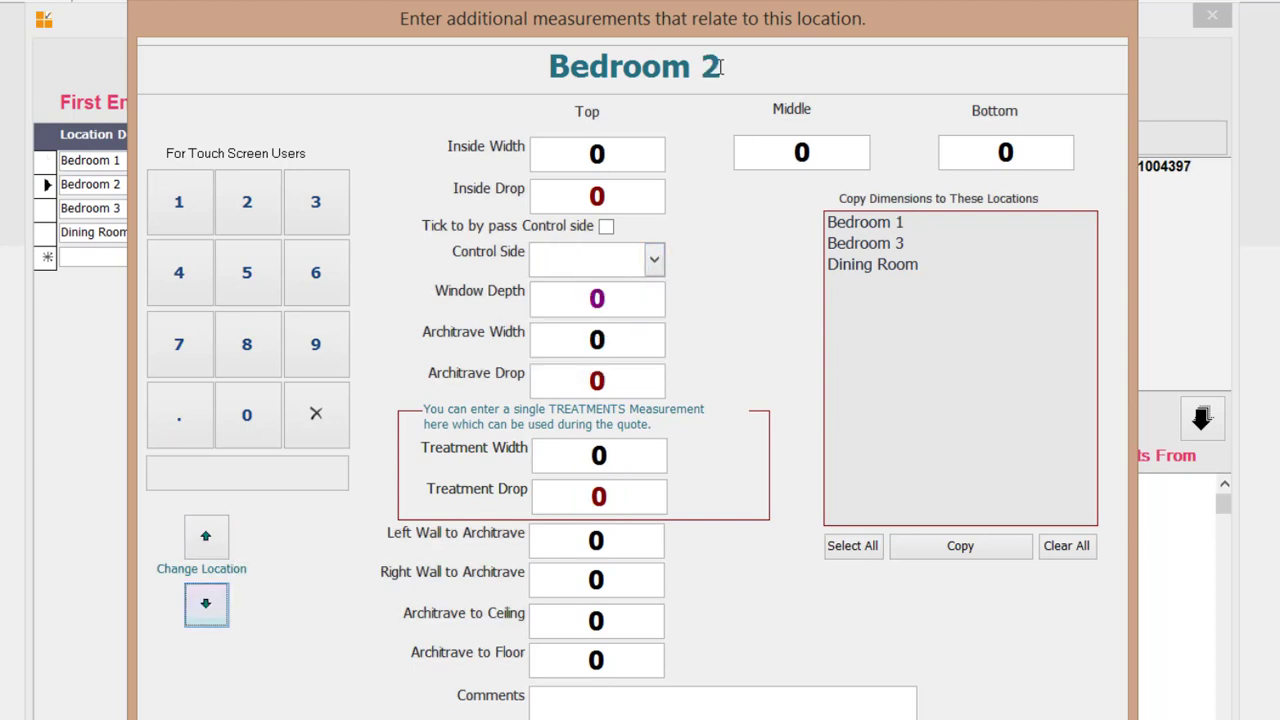
pyautogui.click(588, 470)
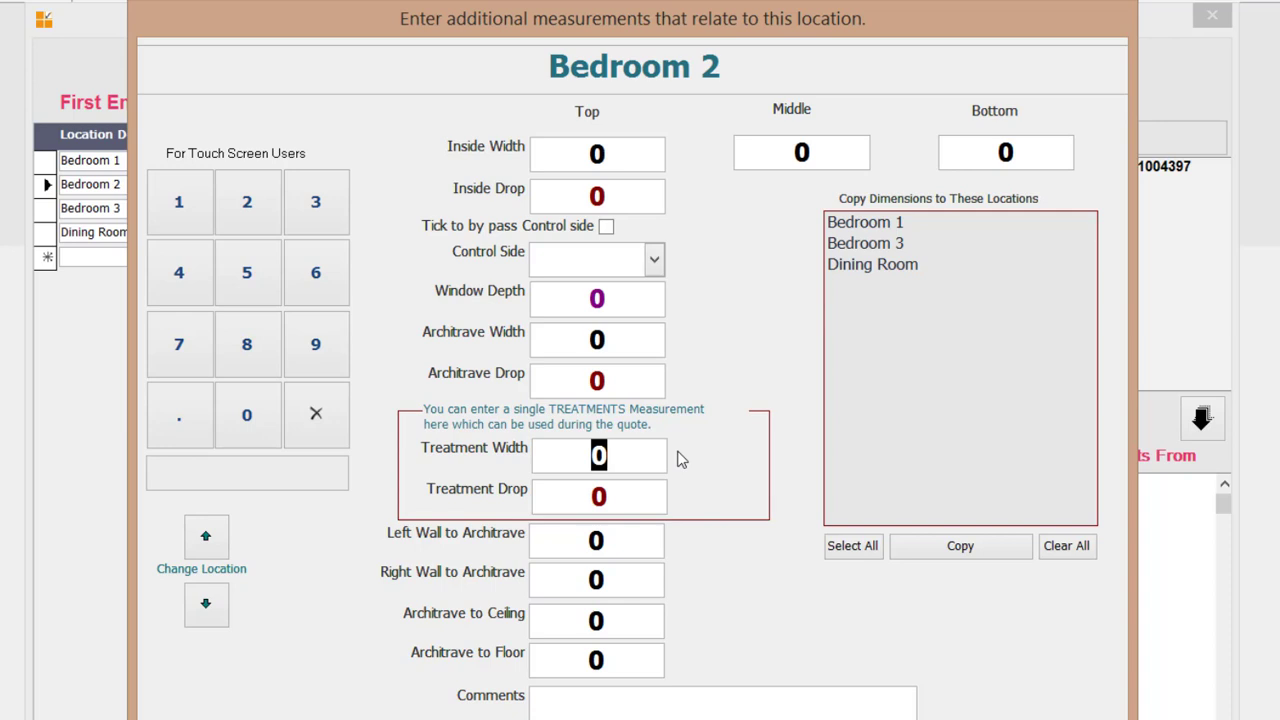
pyautogui.write('2000')
pyautogui.press('Tab')
pyautogui.write('2130')
pyautogui.click(654, 259)
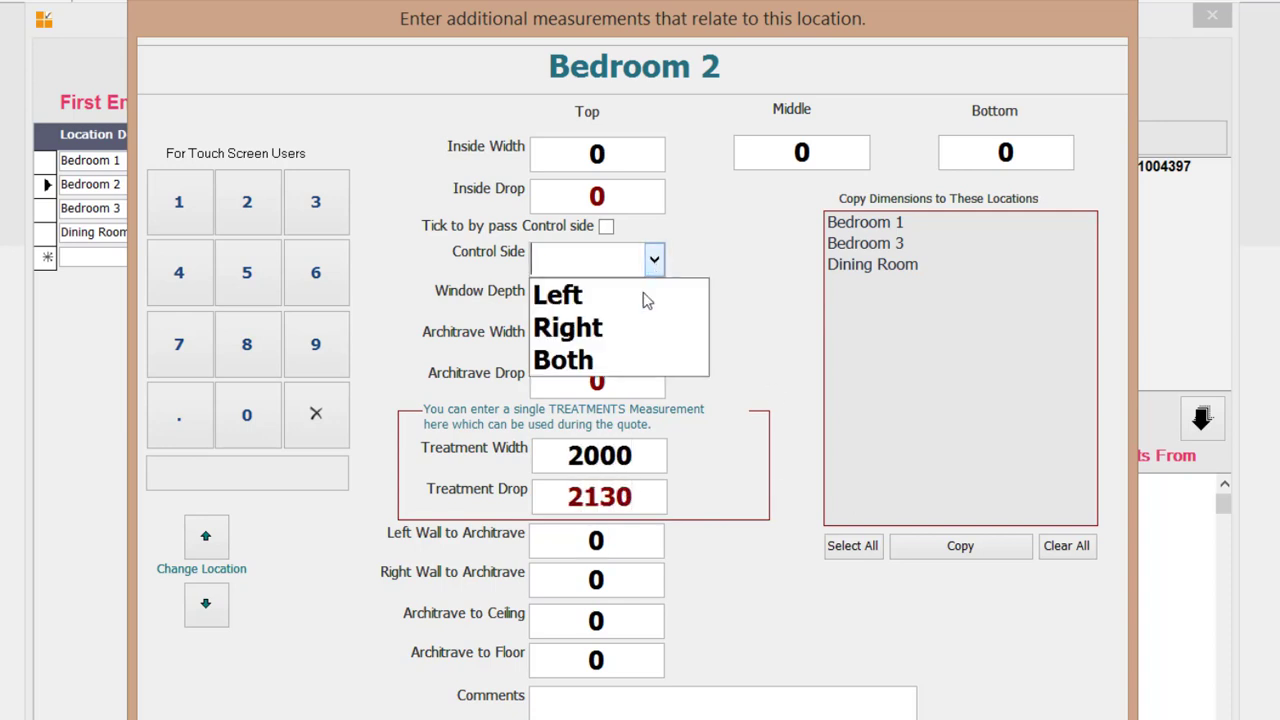
pyautogui.click(567, 327)
# Enter Bedroom 3's measurements: treatment width 1400, treatment drop 2130 and control side Right.
pyautogui.click(206, 603)
pyautogui.click(588, 440)
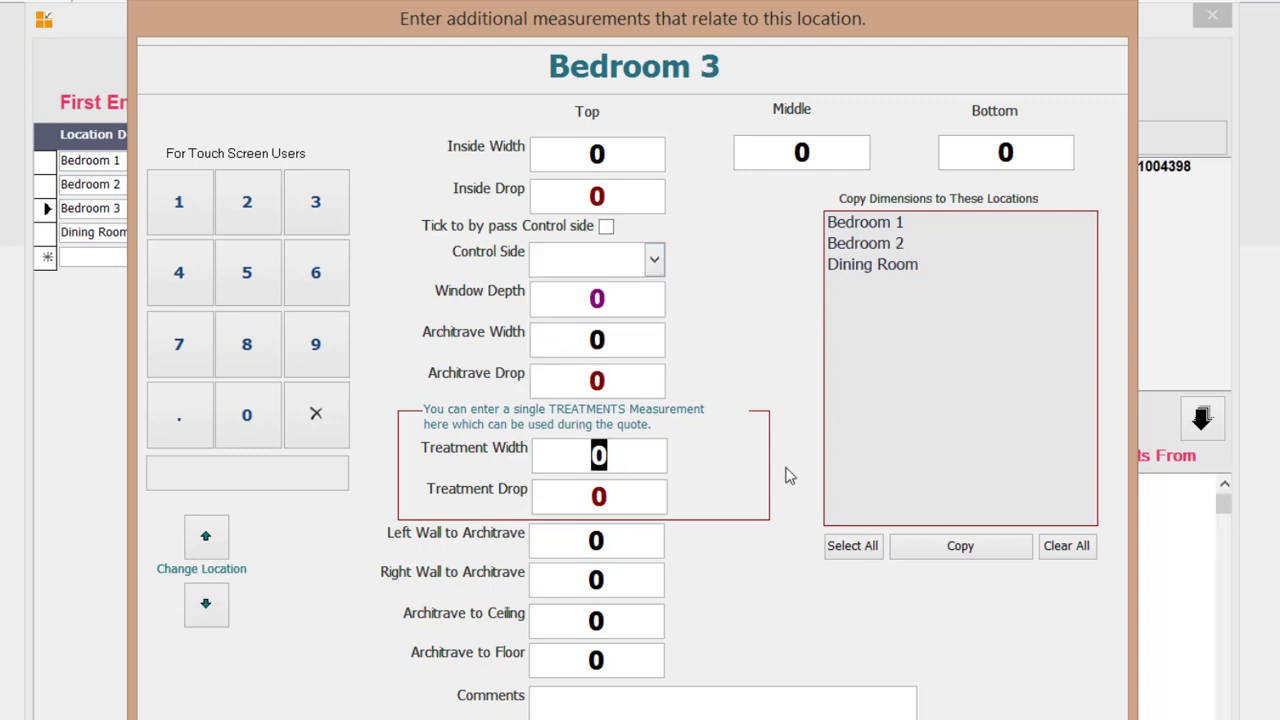
pyautogui.write('1400')
pyautogui.press('Tab')
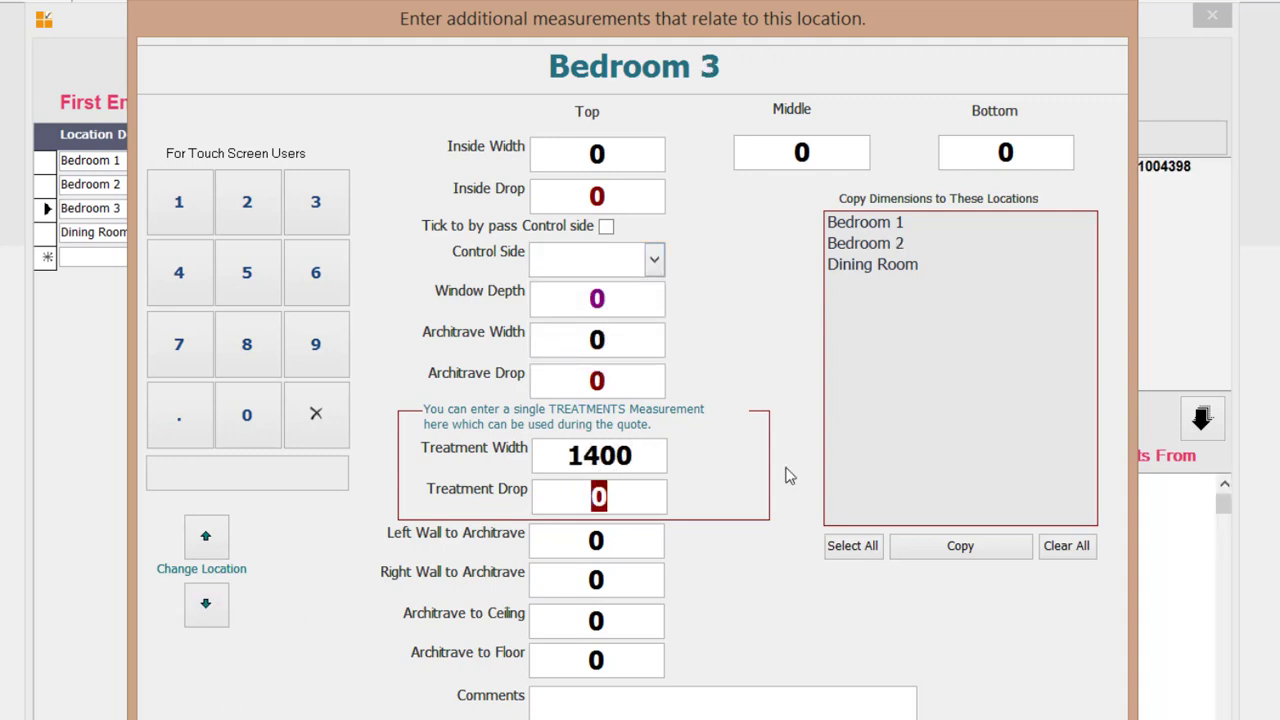
pyautogui.write('2130')
pyautogui.press('Tab')
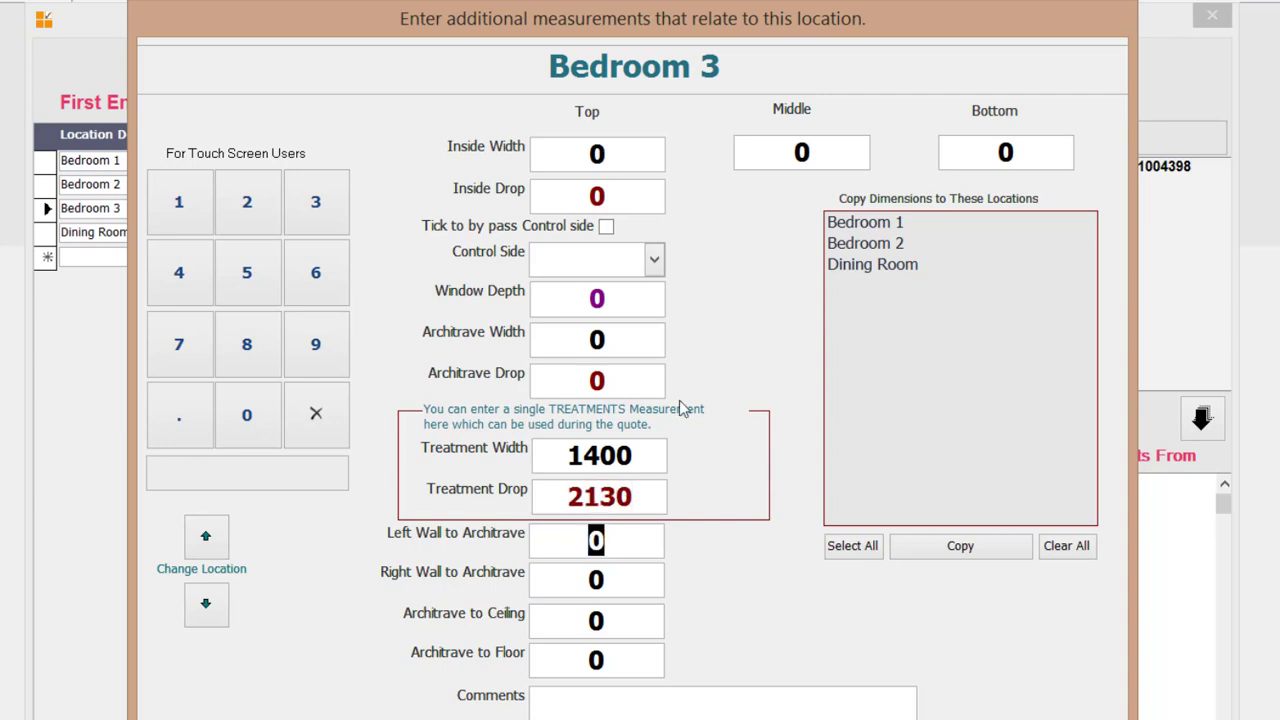
pyautogui.click(654, 259)
pyautogui.click(608, 331)
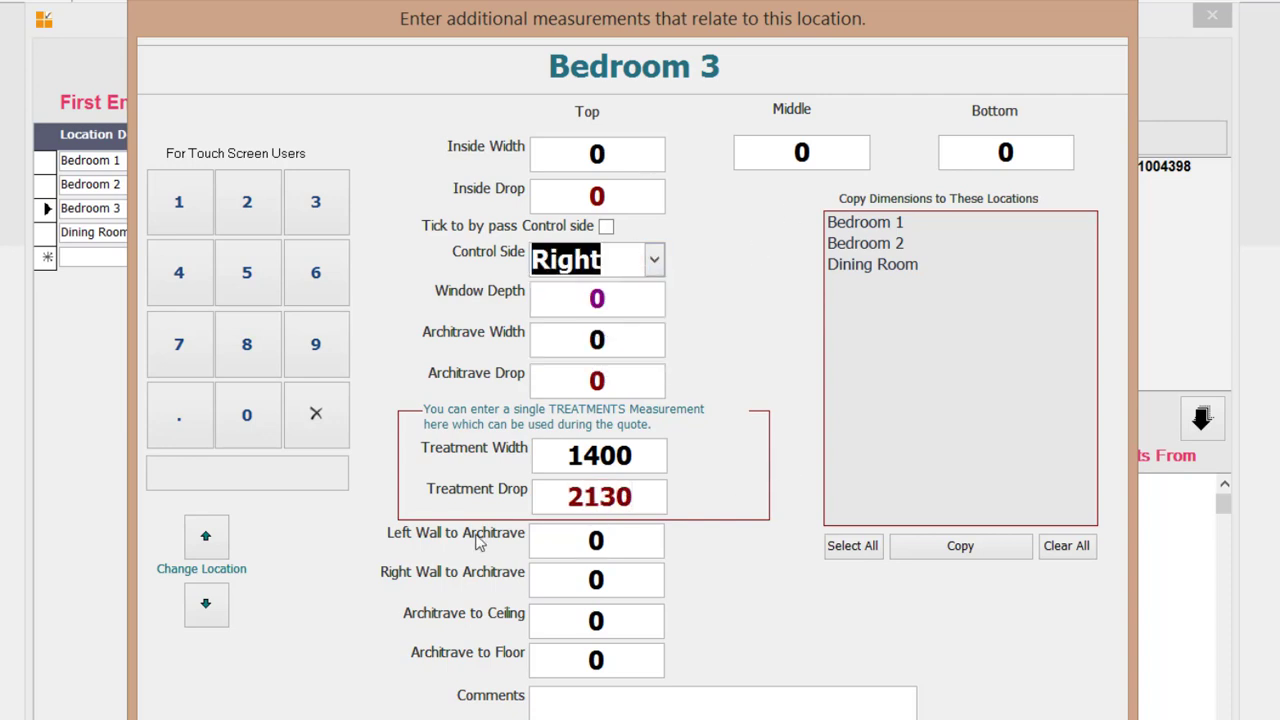
# Enter the Dining Room's treatment width of 3000 and treatment drop of 2130, and close the measurements form.
pyautogui.click(206, 604)
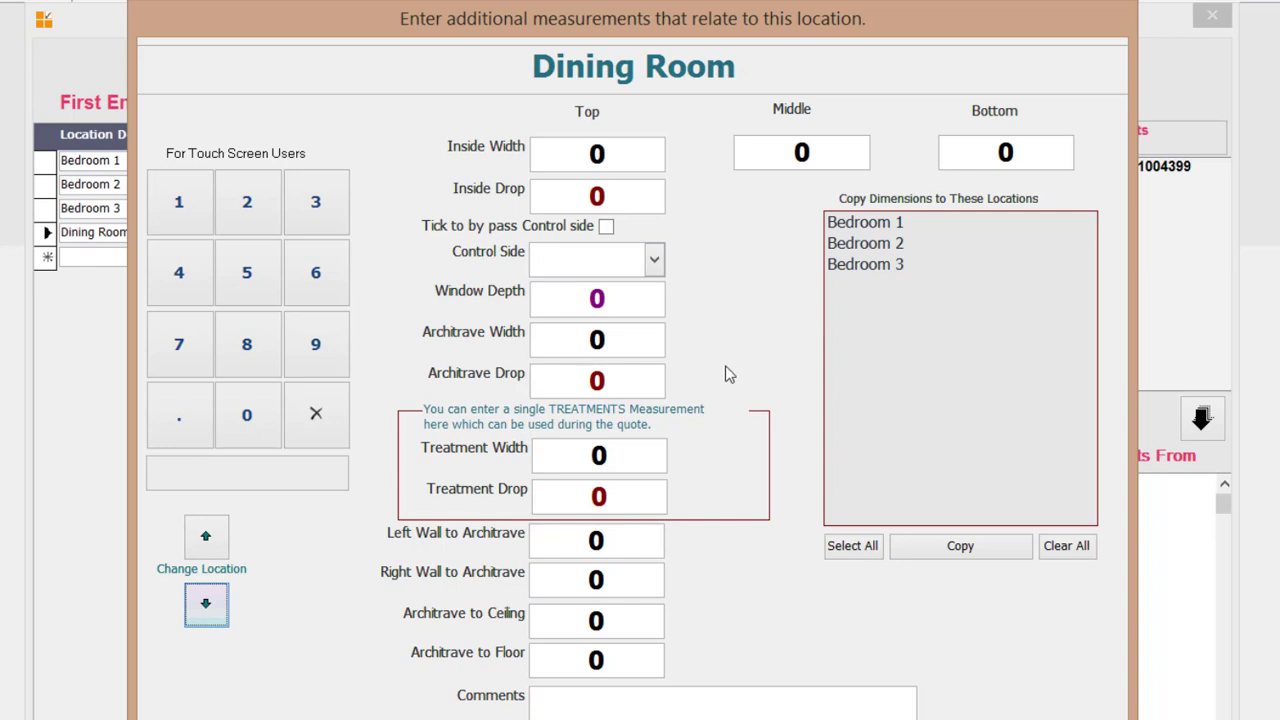
pyautogui.click(592, 455)
pyautogui.write('3000')
pyautogui.press('Tab')
pyautogui.write('2130')
pyautogui.press('Tab')
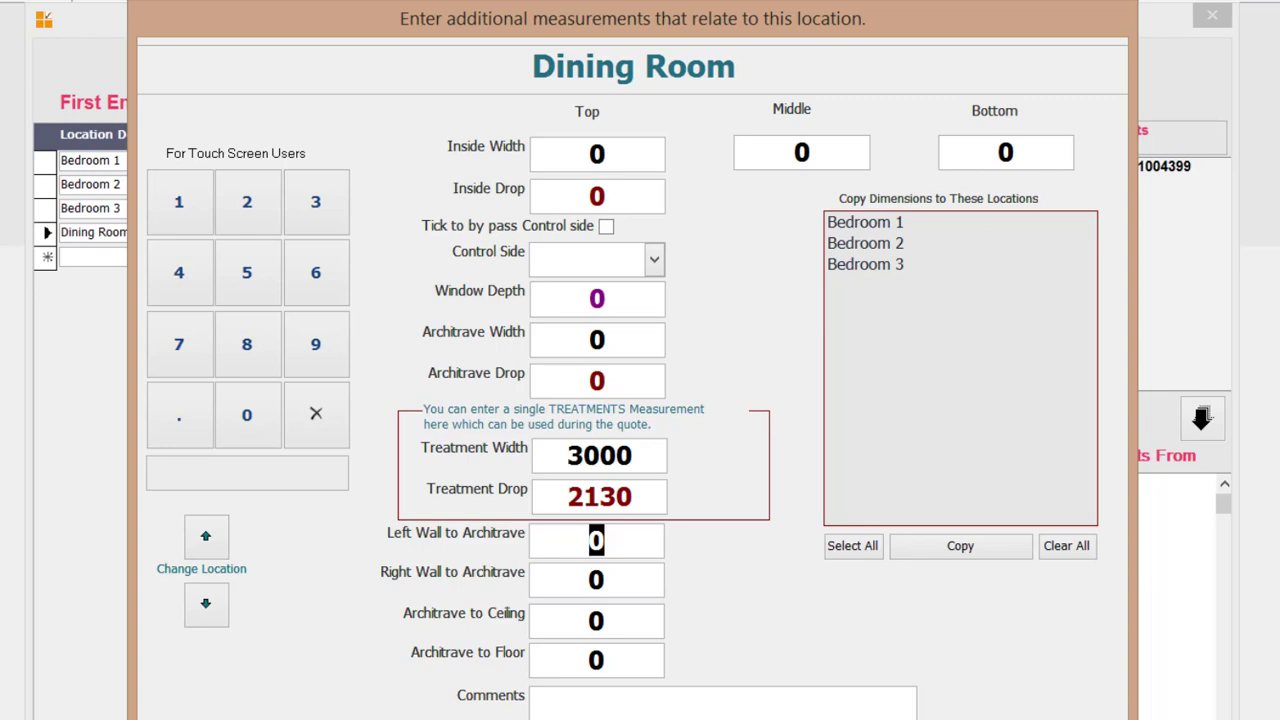
pyautogui.press('Escape')
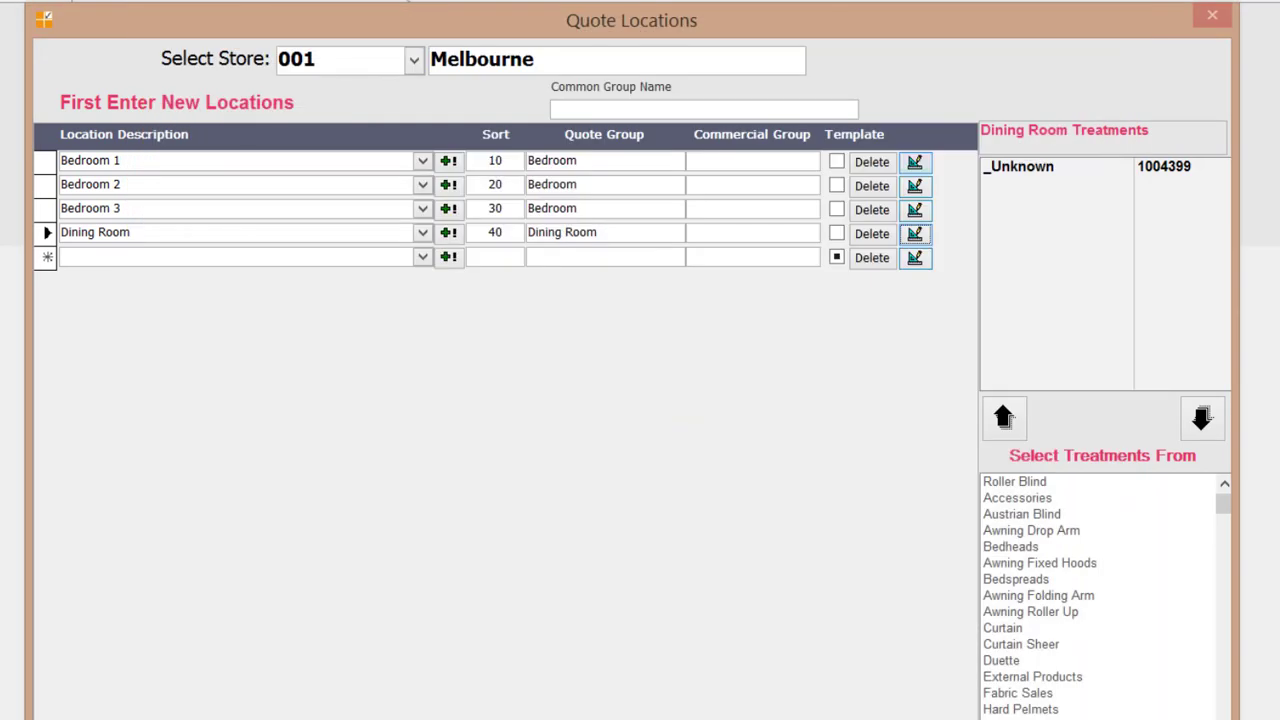
# Assign the Curtain treatment to Bedroom 1 and proceed to the quote.
pyautogui.click(40, 161)
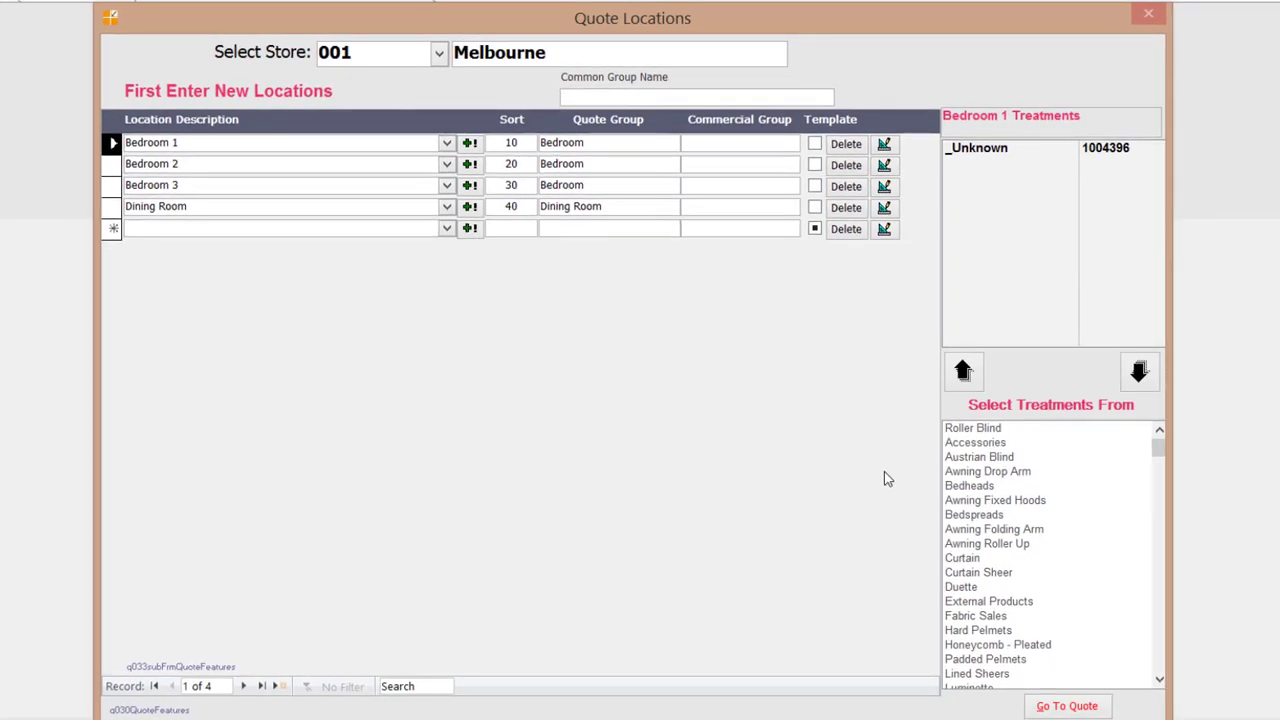
pyautogui.doubleClick(960, 560)
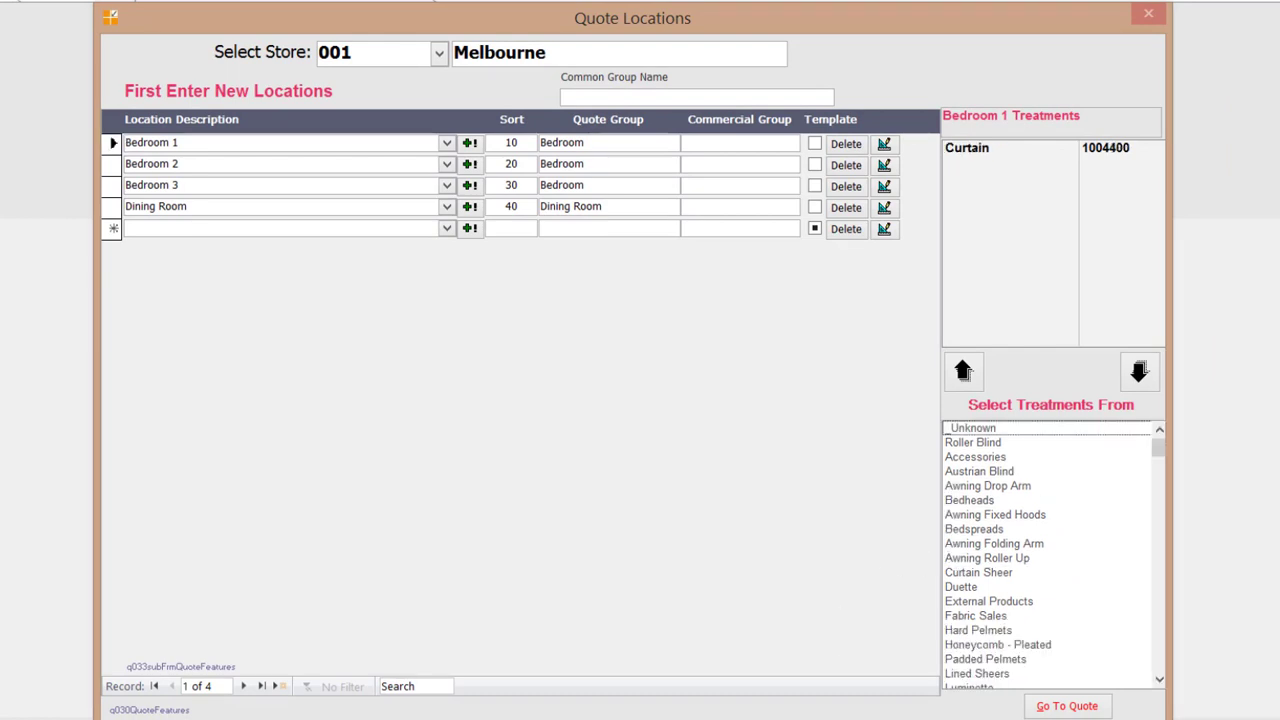
pyautogui.click(1068, 707)
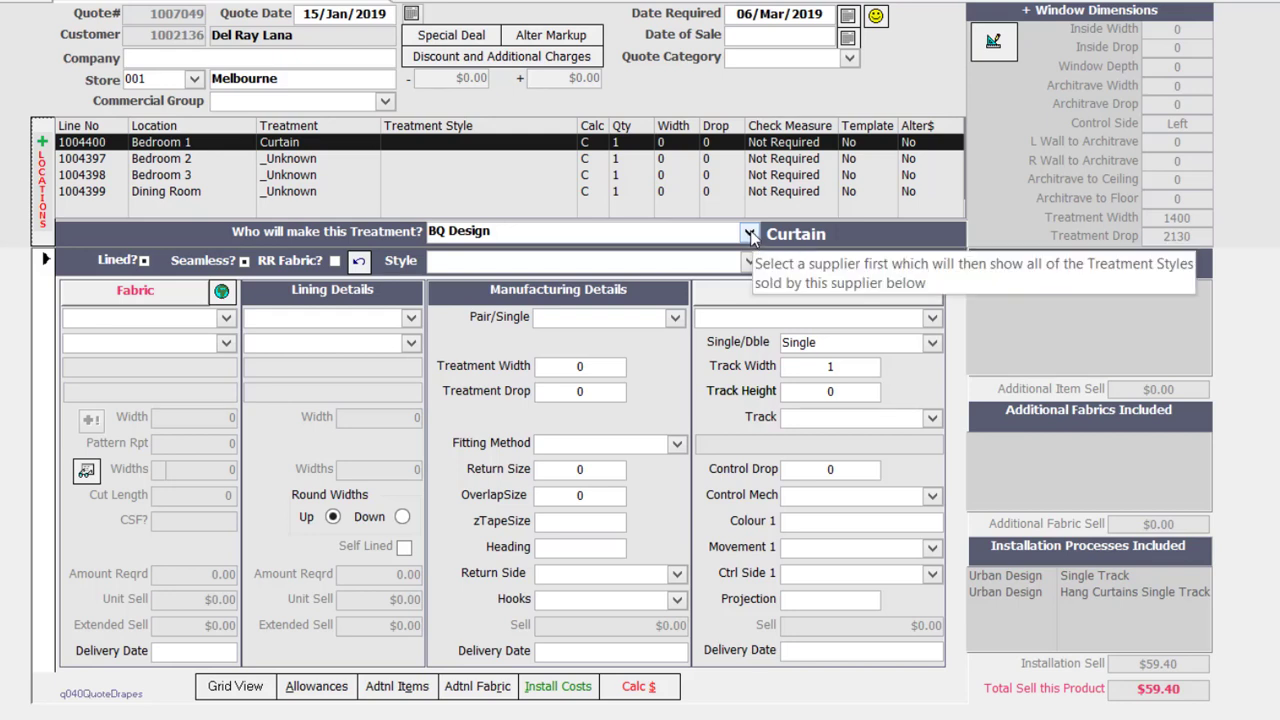
# Set the Bedroom 1 curtain's maker to BQ Design and its style to Double Pinch Pleat 100mm HS - Lined.
pyautogui.click(749, 233)
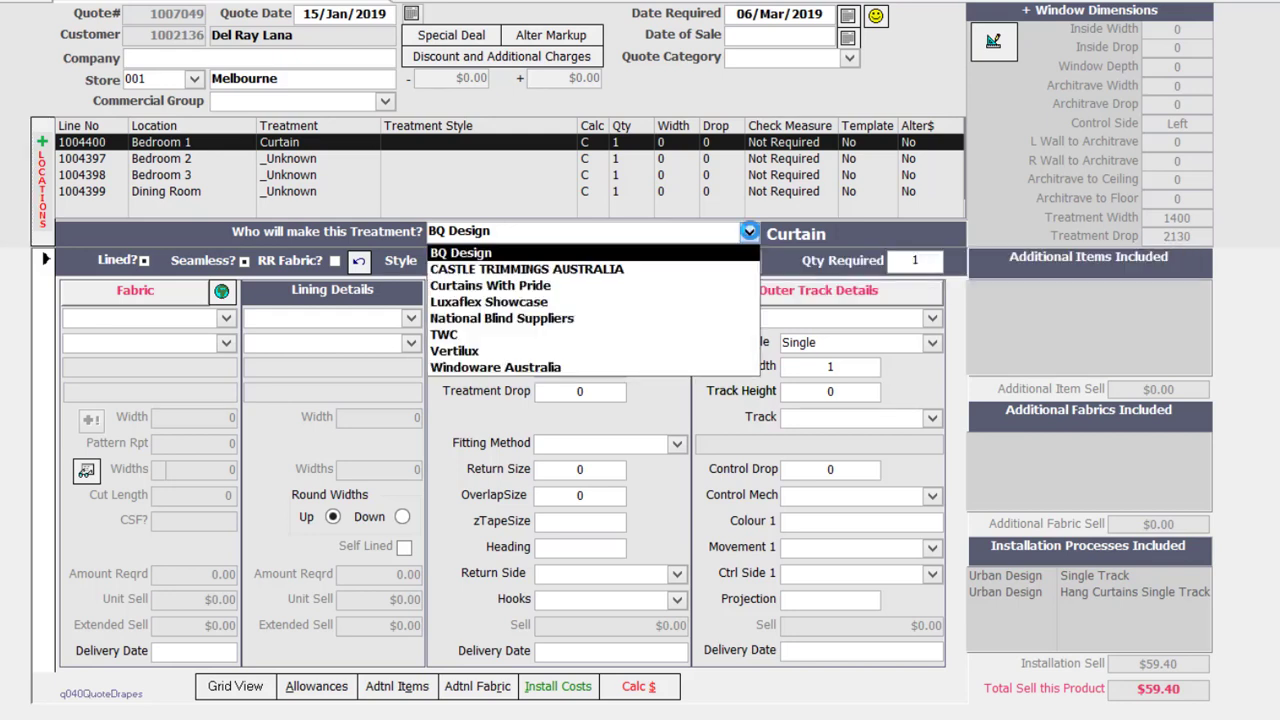
pyautogui.click(476, 254)
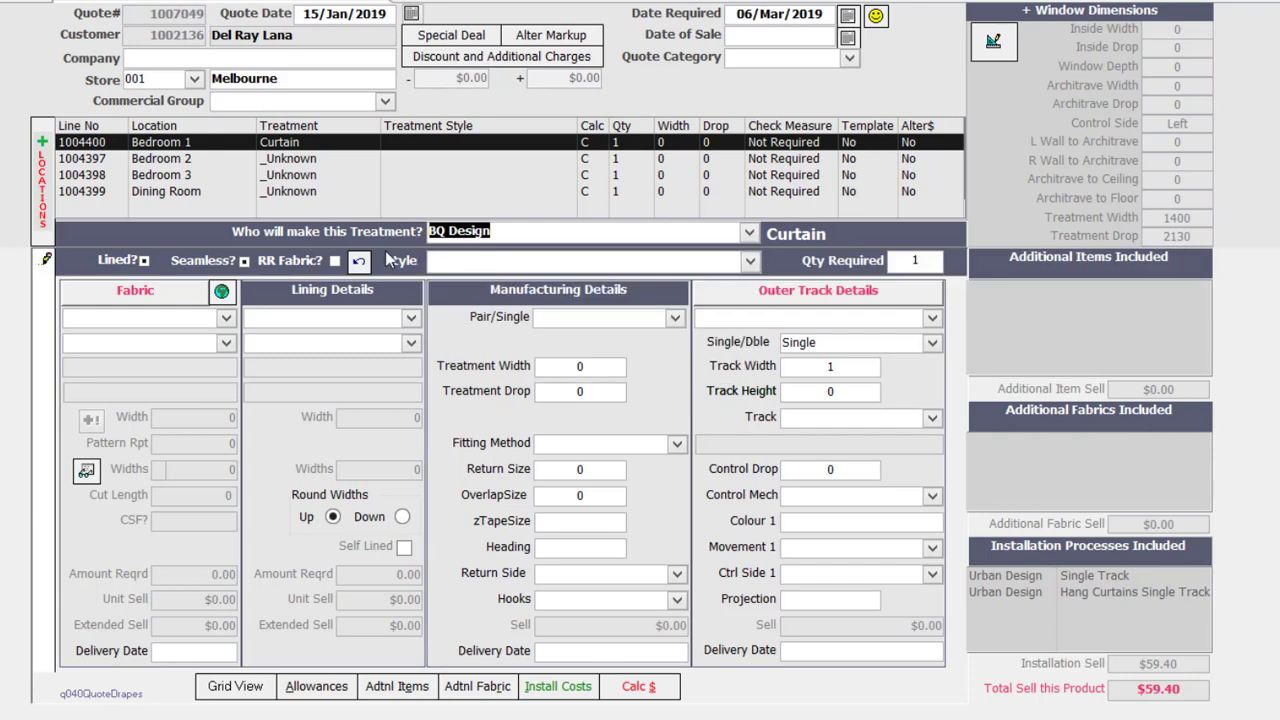
pyautogui.click(750, 261)
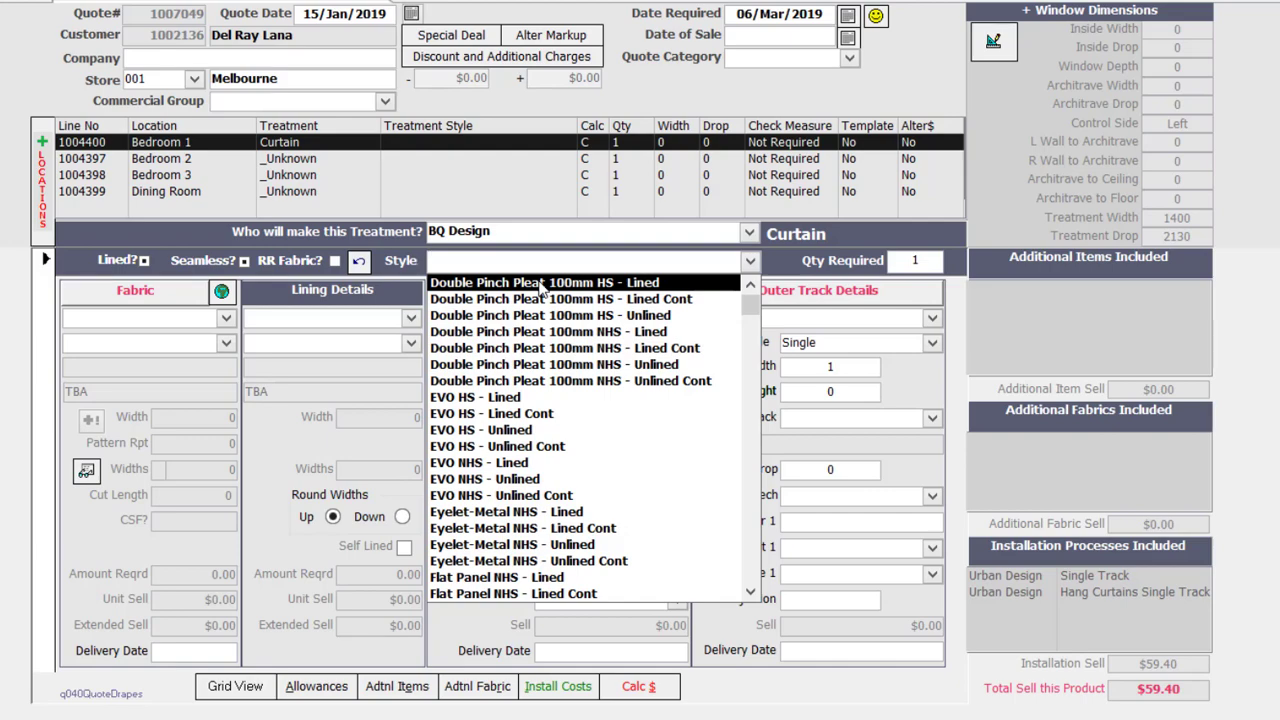
pyautogui.click(541, 284)
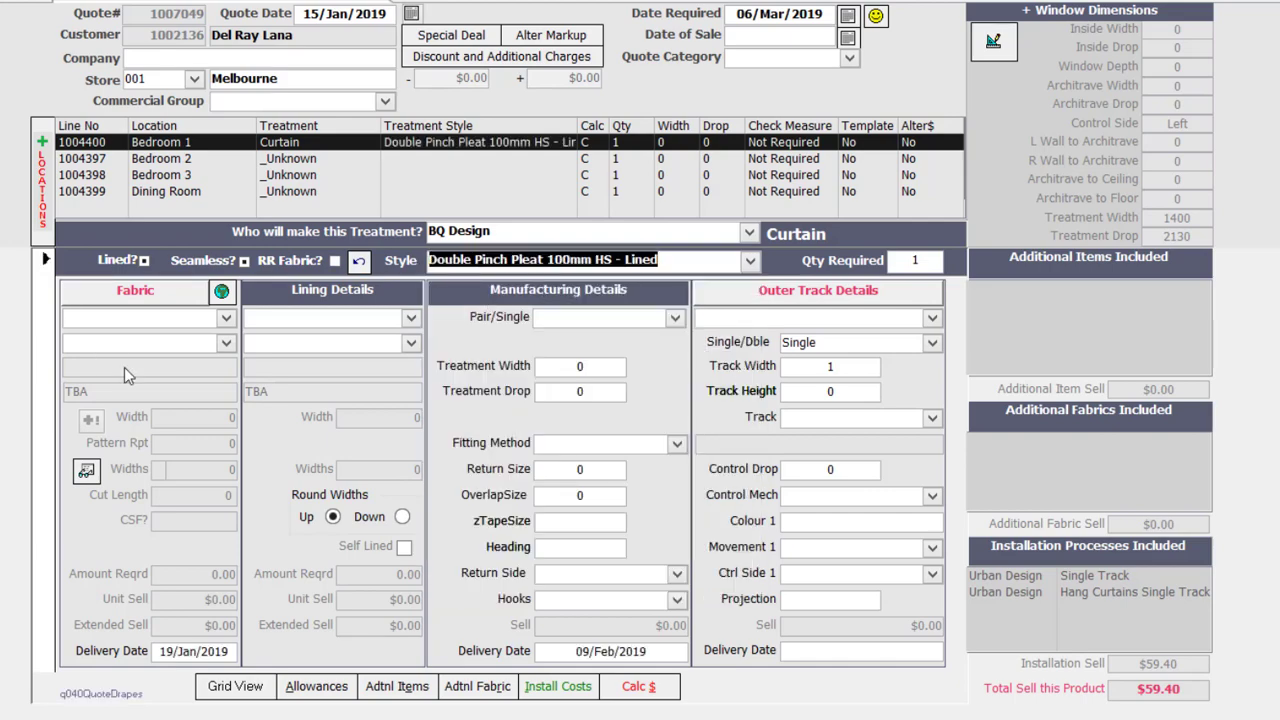
# Set the fabric supplier for the Bedroom 1 curtain to James Dunlop - AU.
pyautogui.press('Tab')
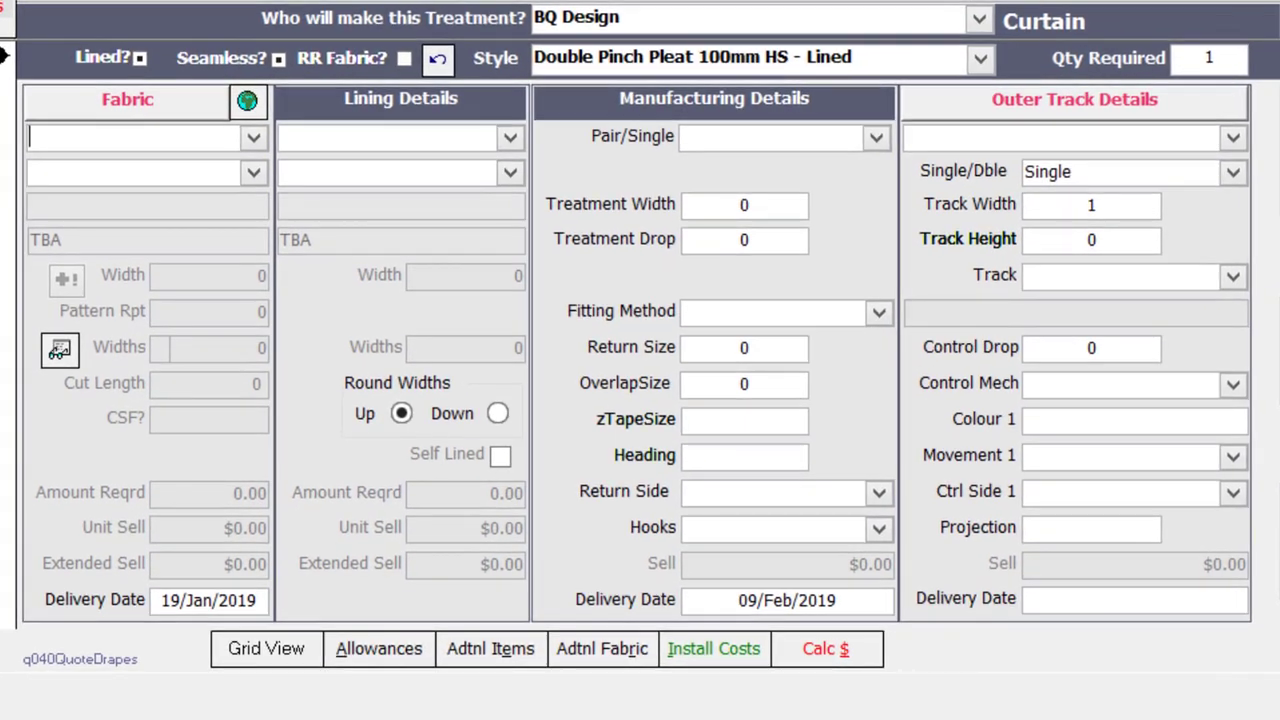
pyautogui.click(254, 138)
pyautogui.click(103, 437)
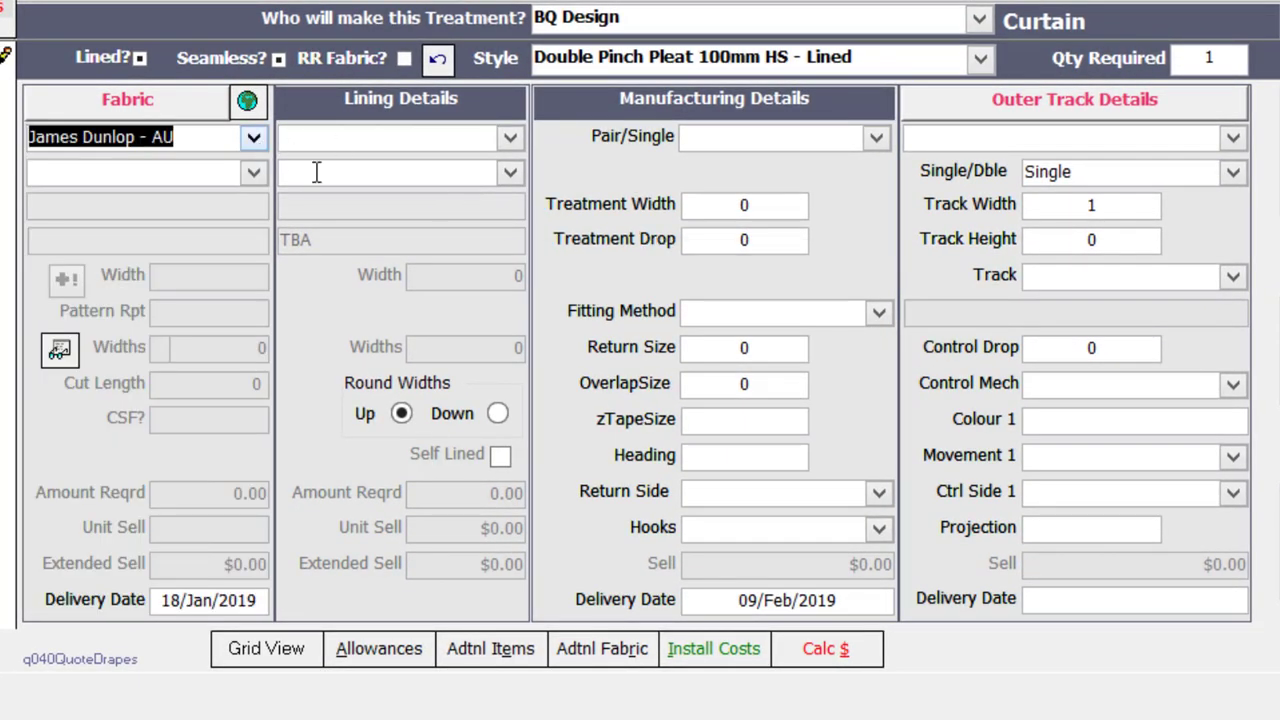
# Select ADELLE in CHARCOAL as the curtain fabric and James Dunlop Essentials - AU NITEFALL BLACKOUT in WHITE as the lining.
pyautogui.click(250, 171)
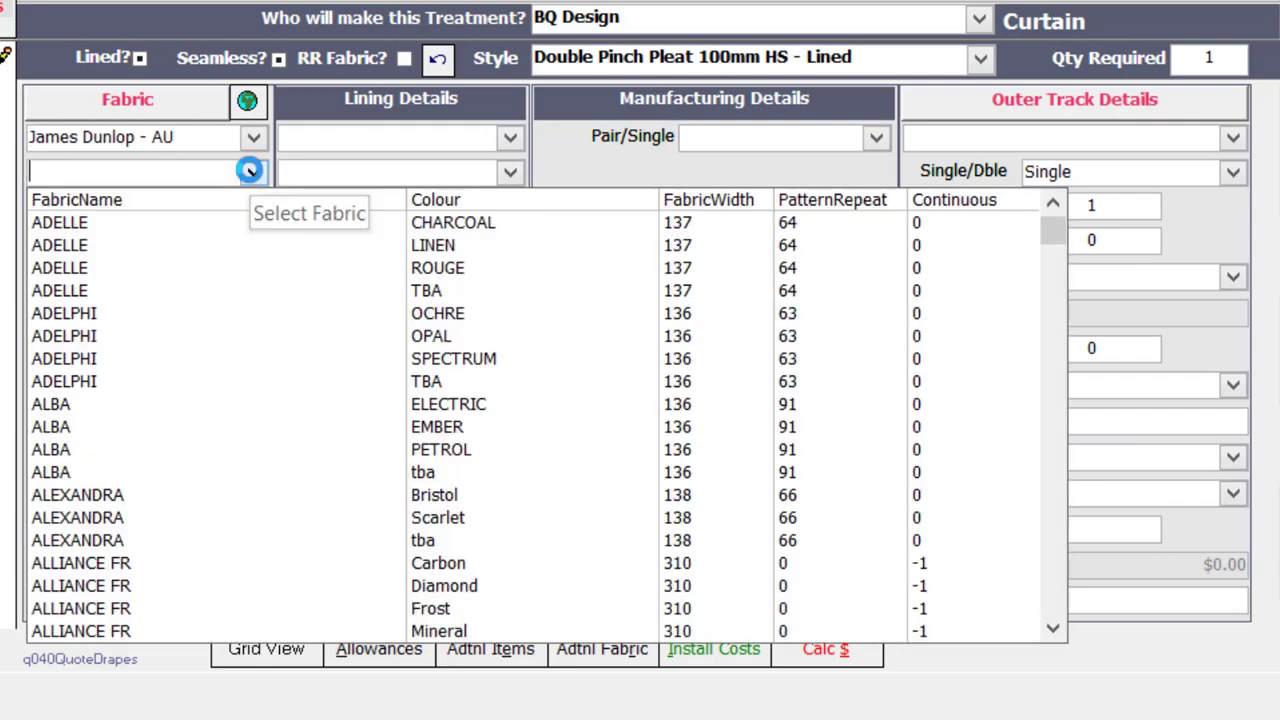
pyautogui.click(446, 228)
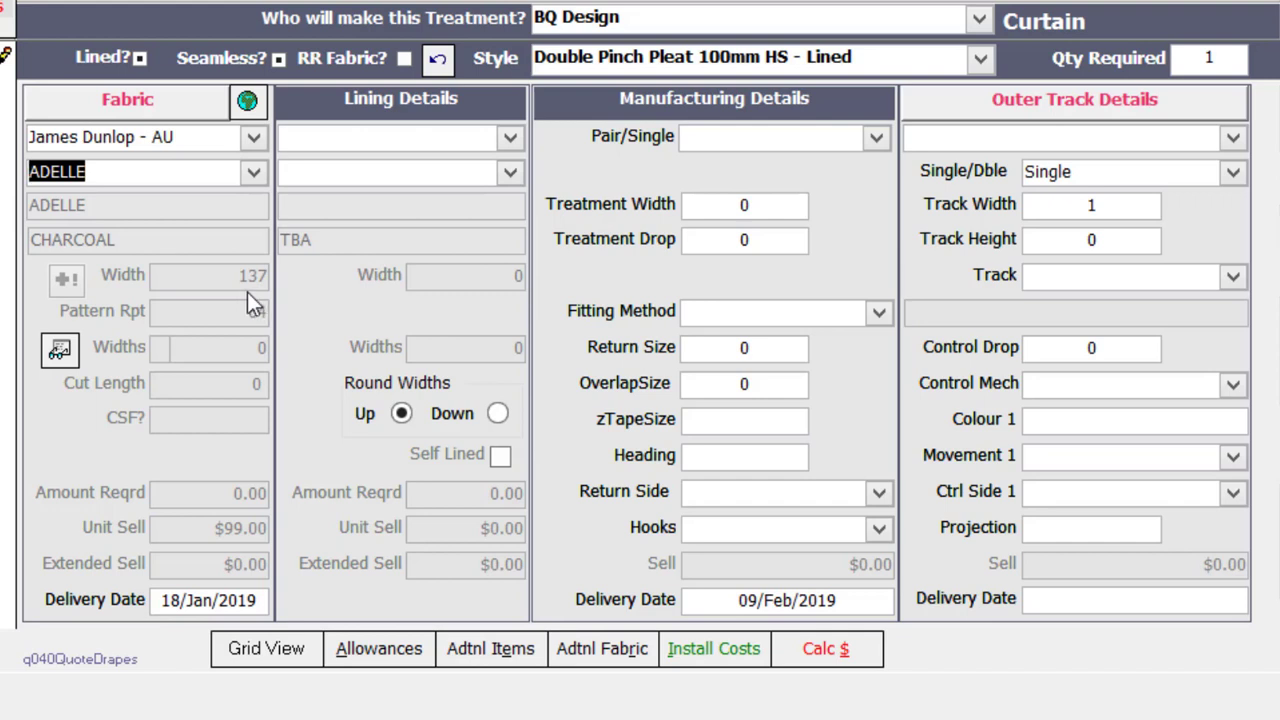
pyautogui.click(510, 139)
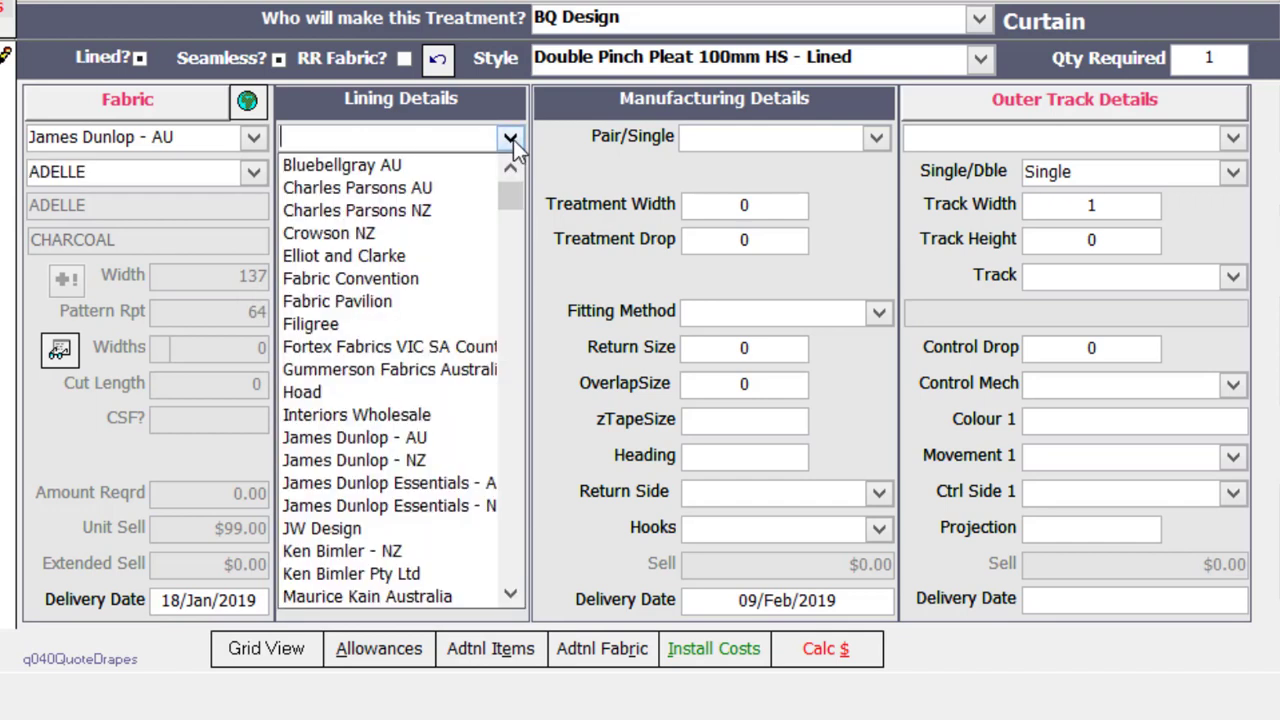
pyautogui.click(363, 483)
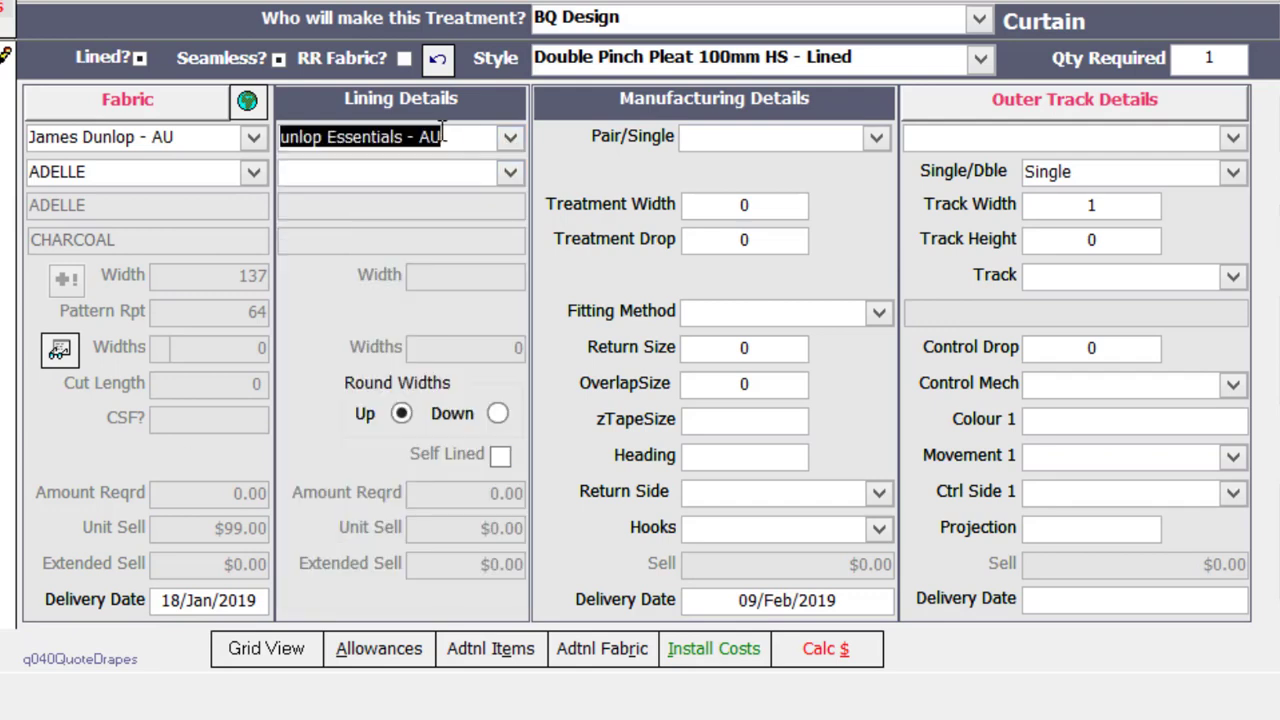
pyautogui.click(510, 172)
pyautogui.scroll(-1, 491, 537)
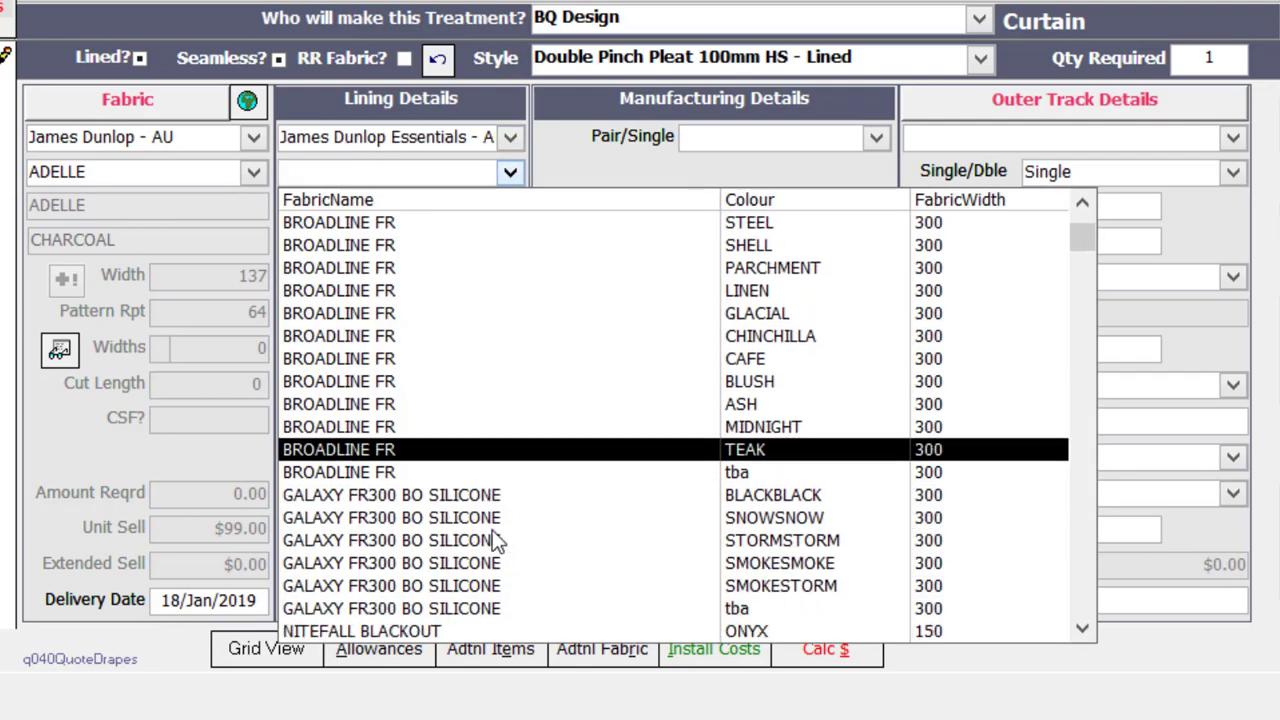
pyautogui.scroll(-1, 497, 540)
pyautogui.click(500, 578)
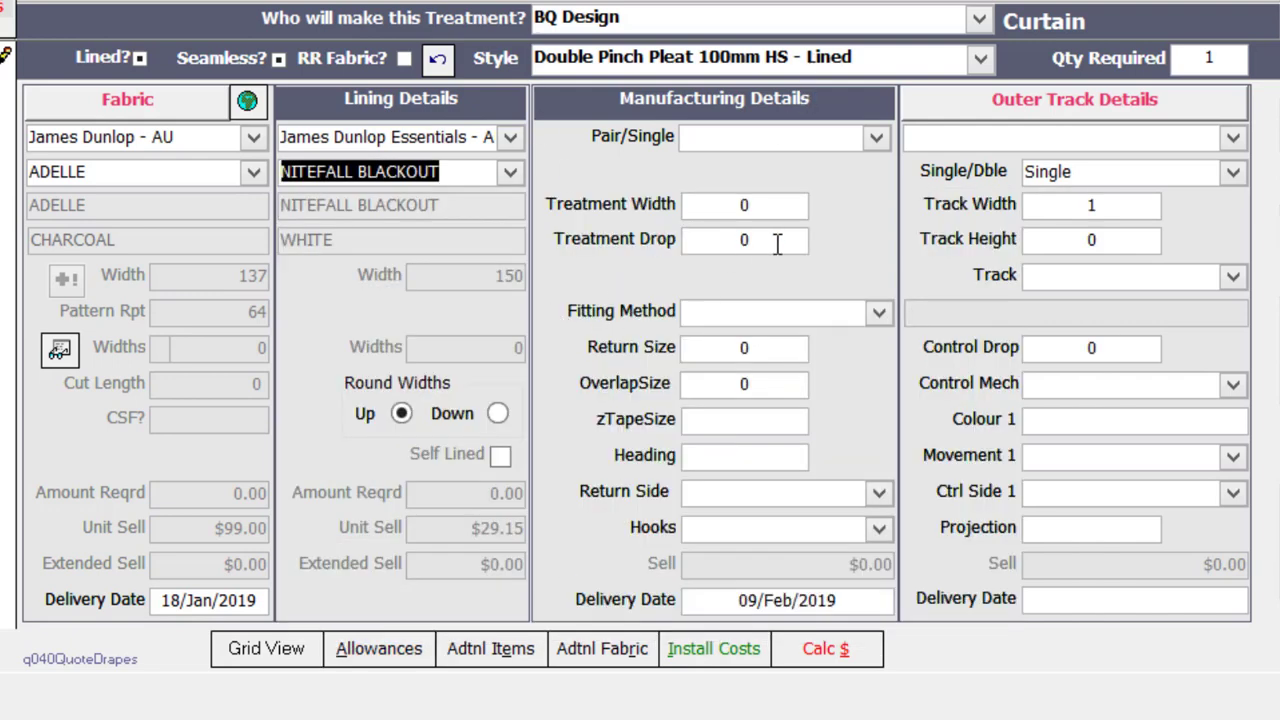
# Make the Bedroom 1 curtain a Pair and fill its treatment width of 1400 and drop of 2130 from the window dimensions.
pyautogui.click(877, 136)
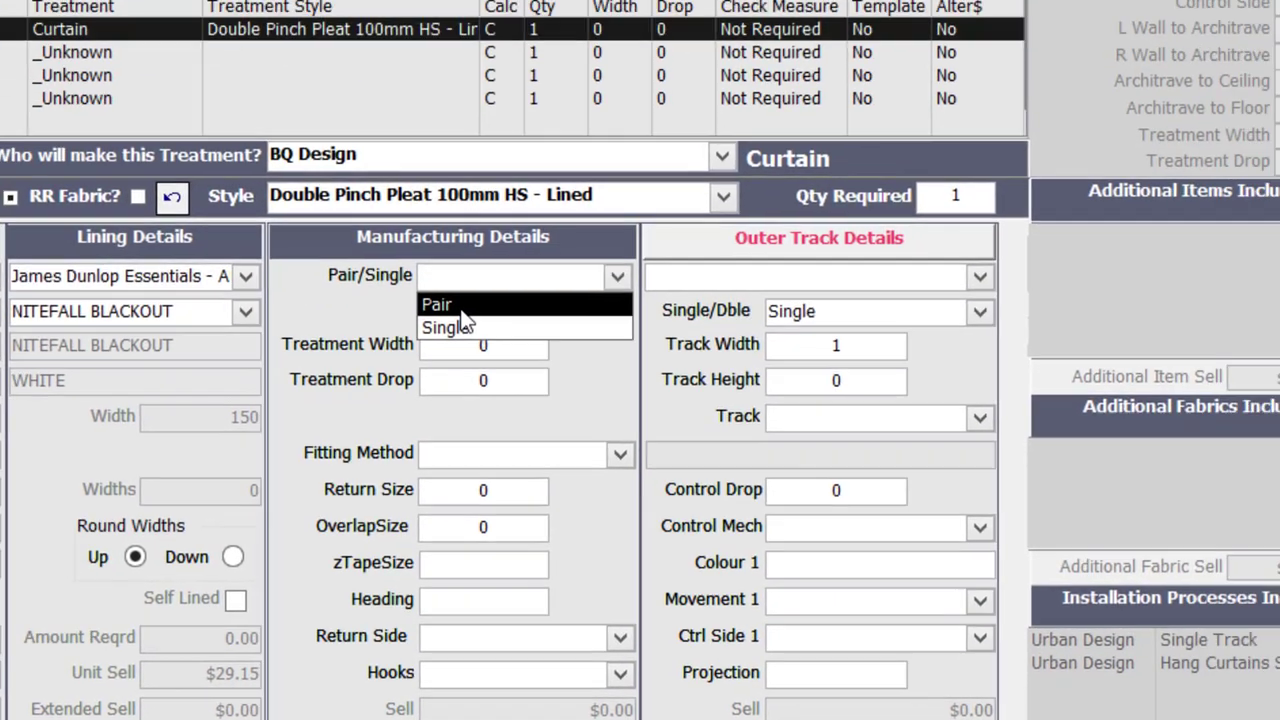
pyautogui.click(722, 168)
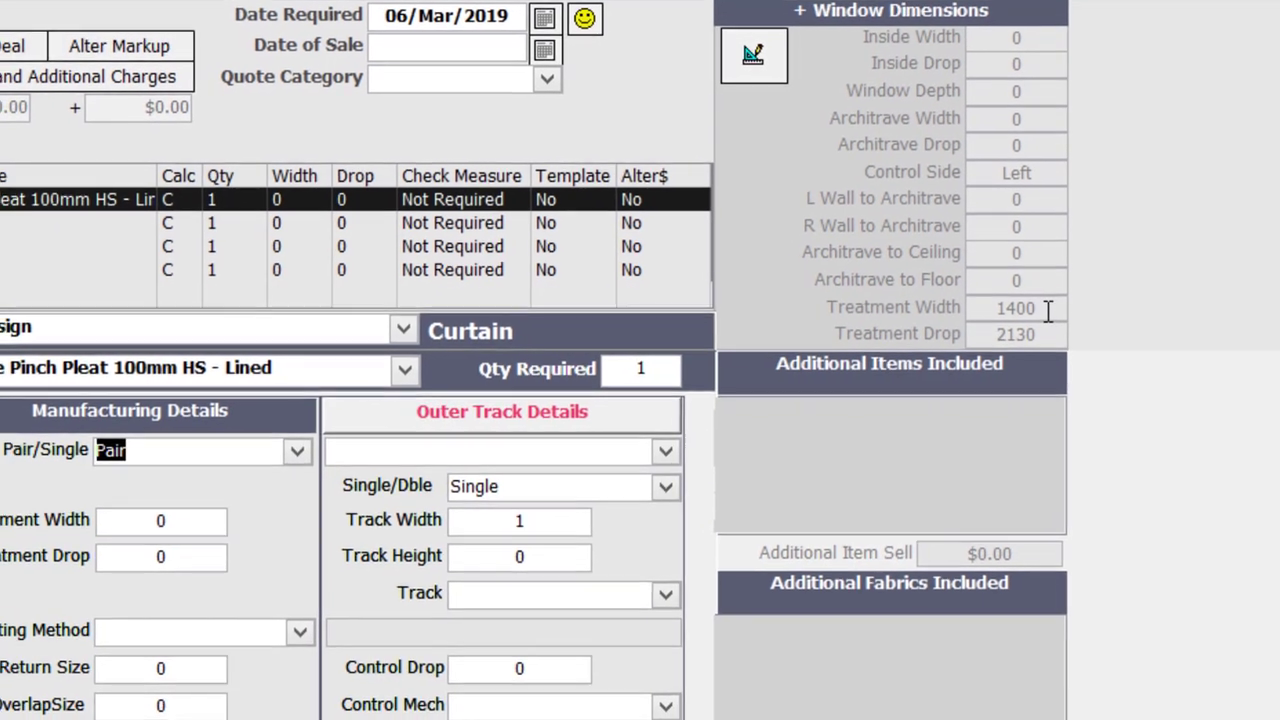
pyautogui.click(1036, 314)
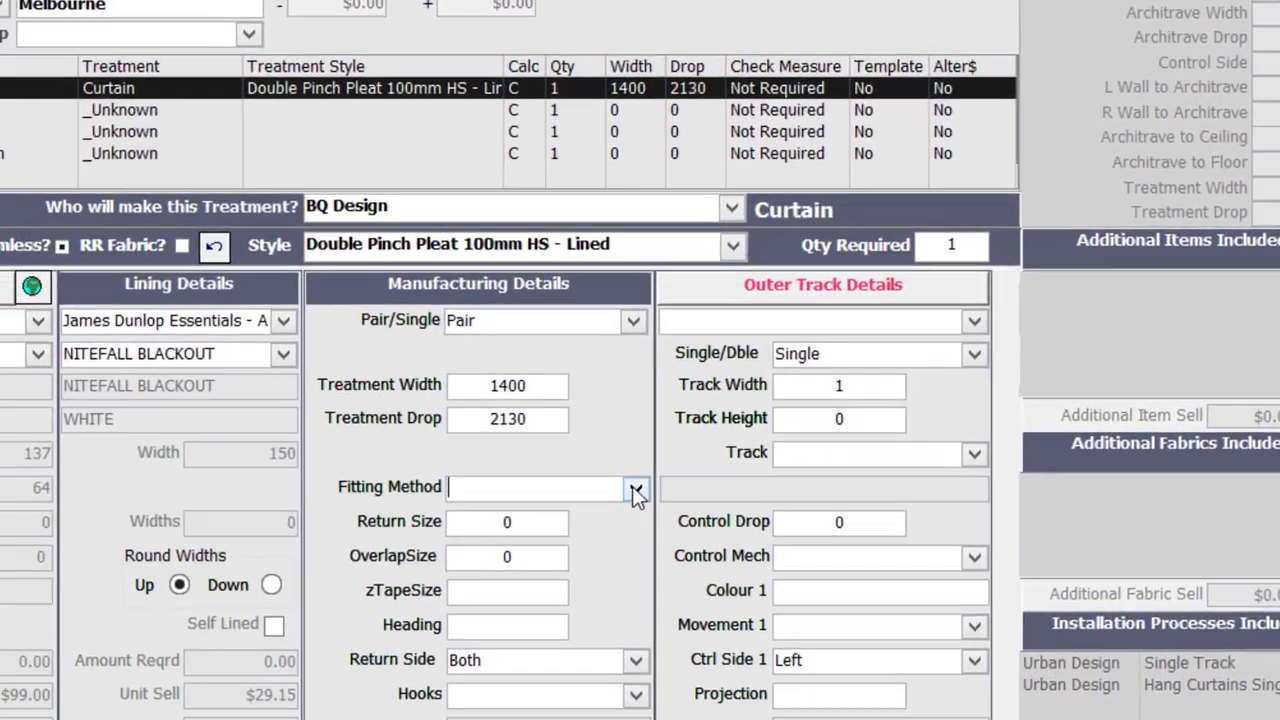
# Set the curtain's fitting method to Architrave, with a return size of 80 and an overlap size of 80.
pyautogui.click(516, 538)
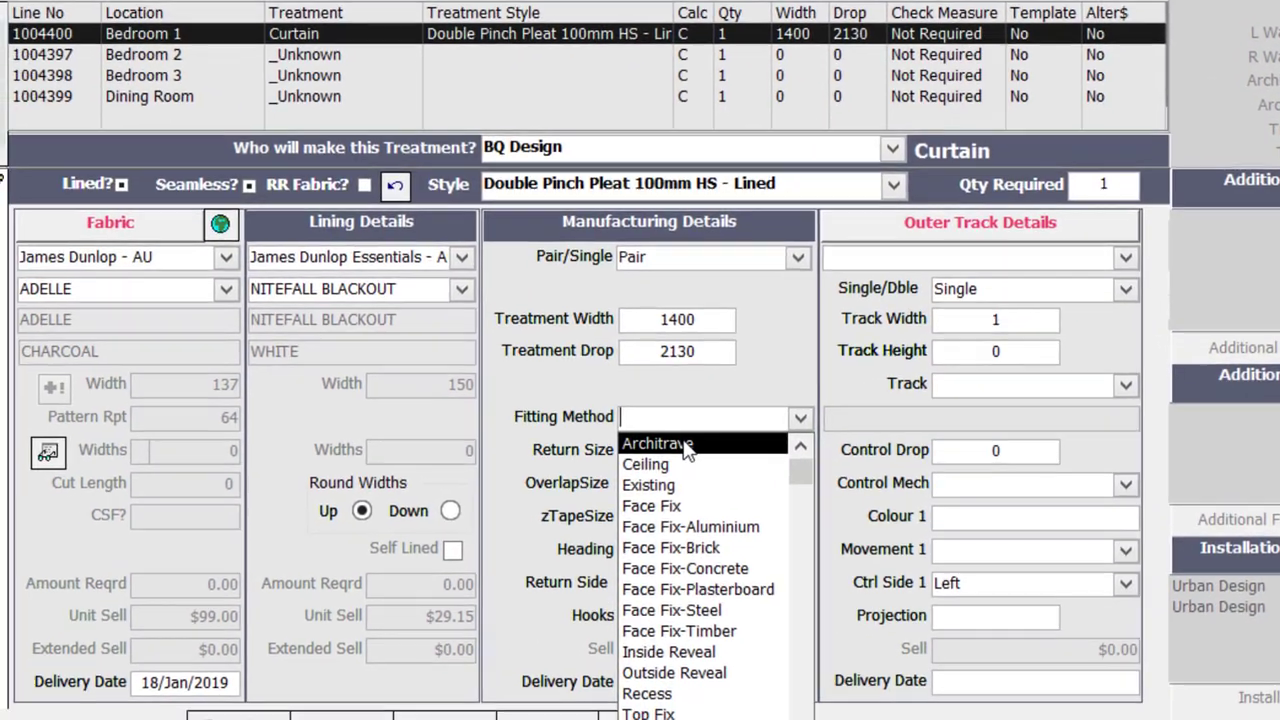
pyautogui.click(615, 474)
pyautogui.press('Tab')
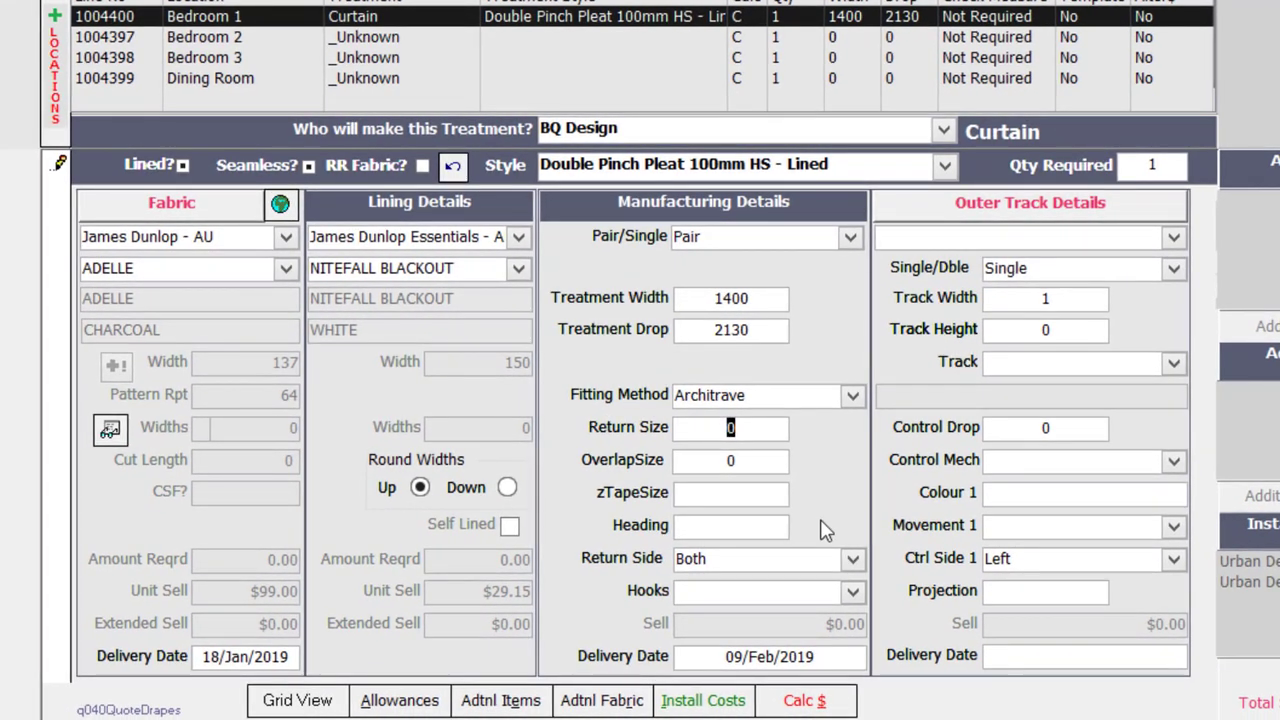
pyautogui.write('80')
pyautogui.press('Tab')
pyautogui.write('80')
pyautogui.press('Tab')
# Set the curtain's return side to Both and choose 2071 hooks.
pyautogui.moveTo(718, 530)
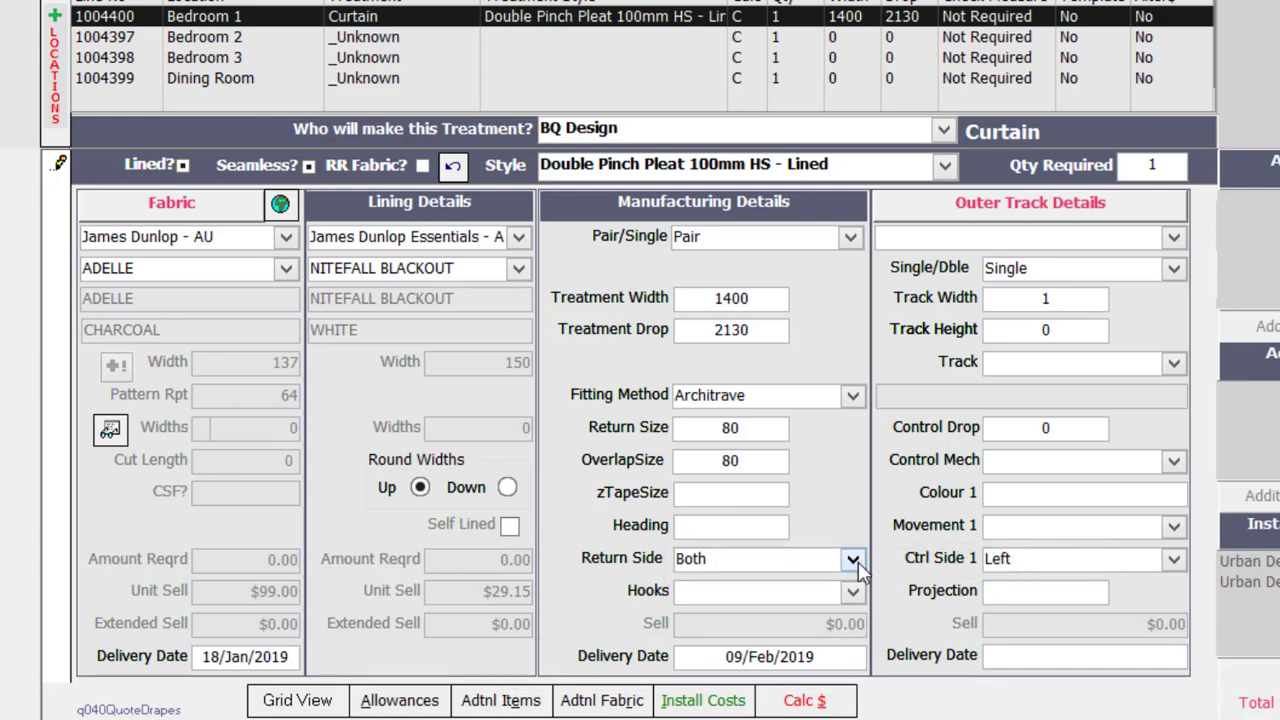
pyautogui.click(853, 561)
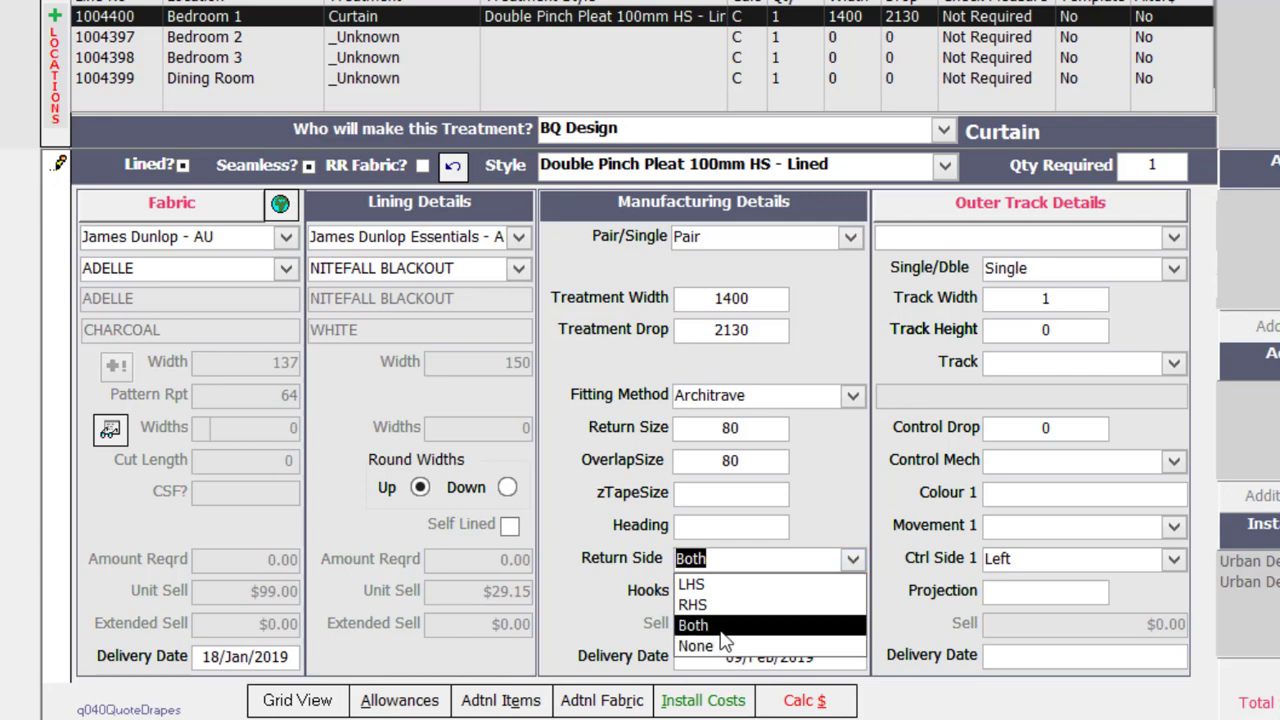
pyautogui.click(722, 628)
pyautogui.click(851, 592)
pyautogui.press('Return')
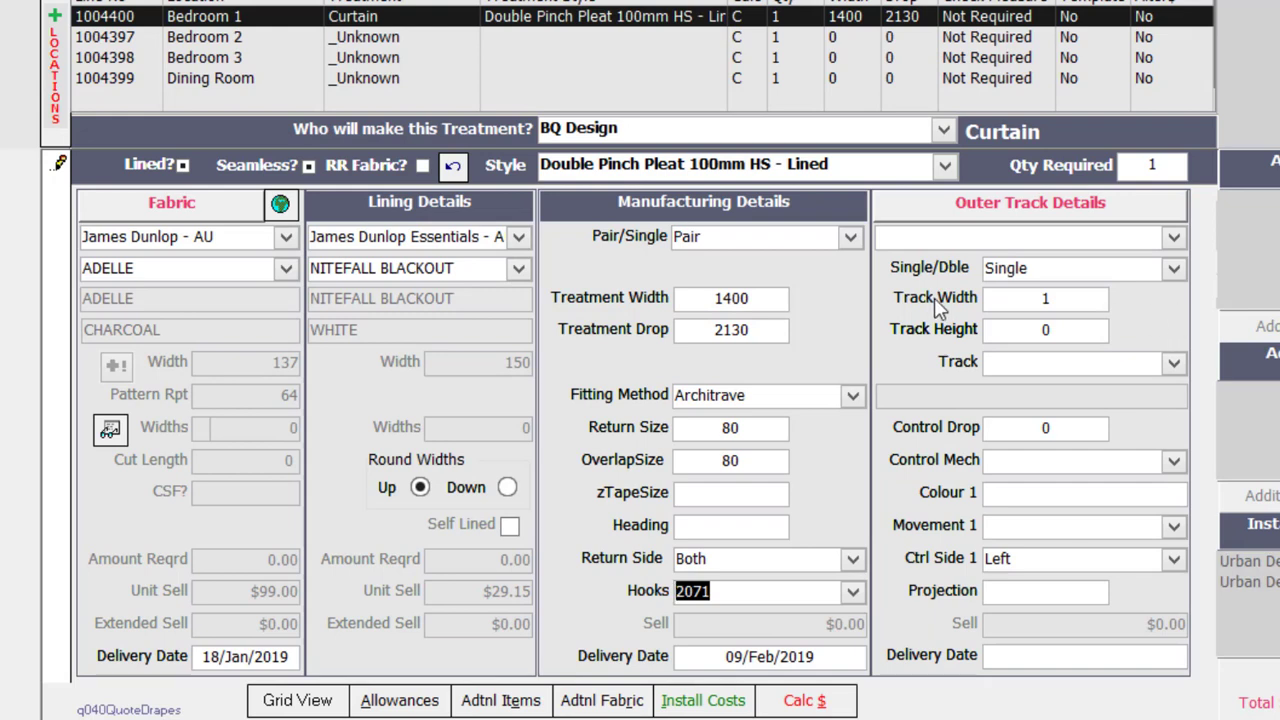
# Choose Remlap as the outer track supplier and Bella Stackless Single Cord as the track.
pyautogui.click(1174, 237)
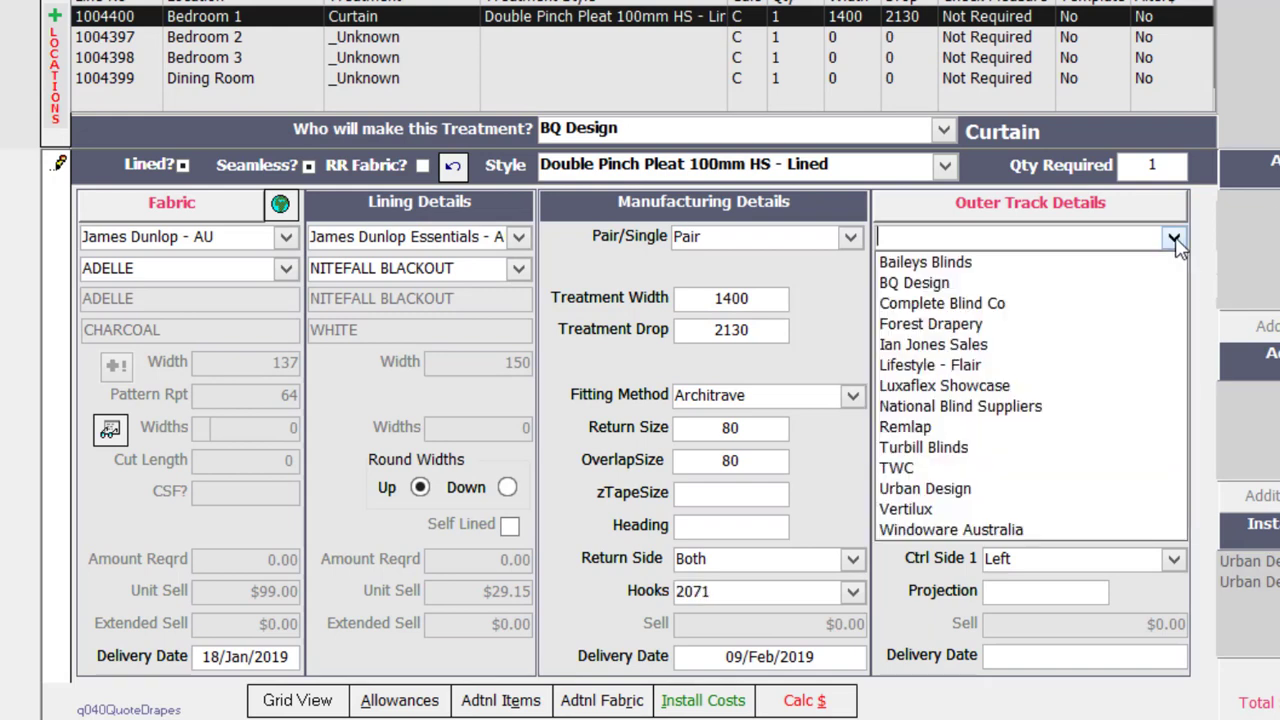
pyautogui.click(1010, 428)
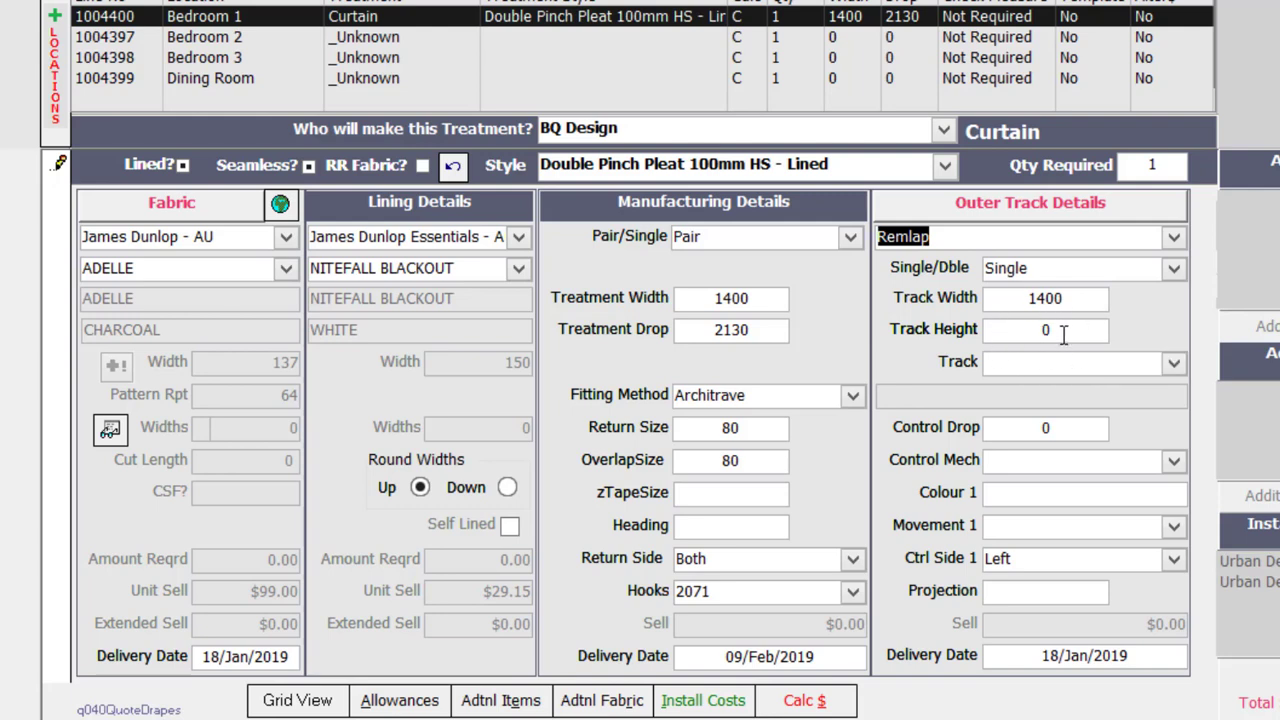
pyautogui.click(1172, 363)
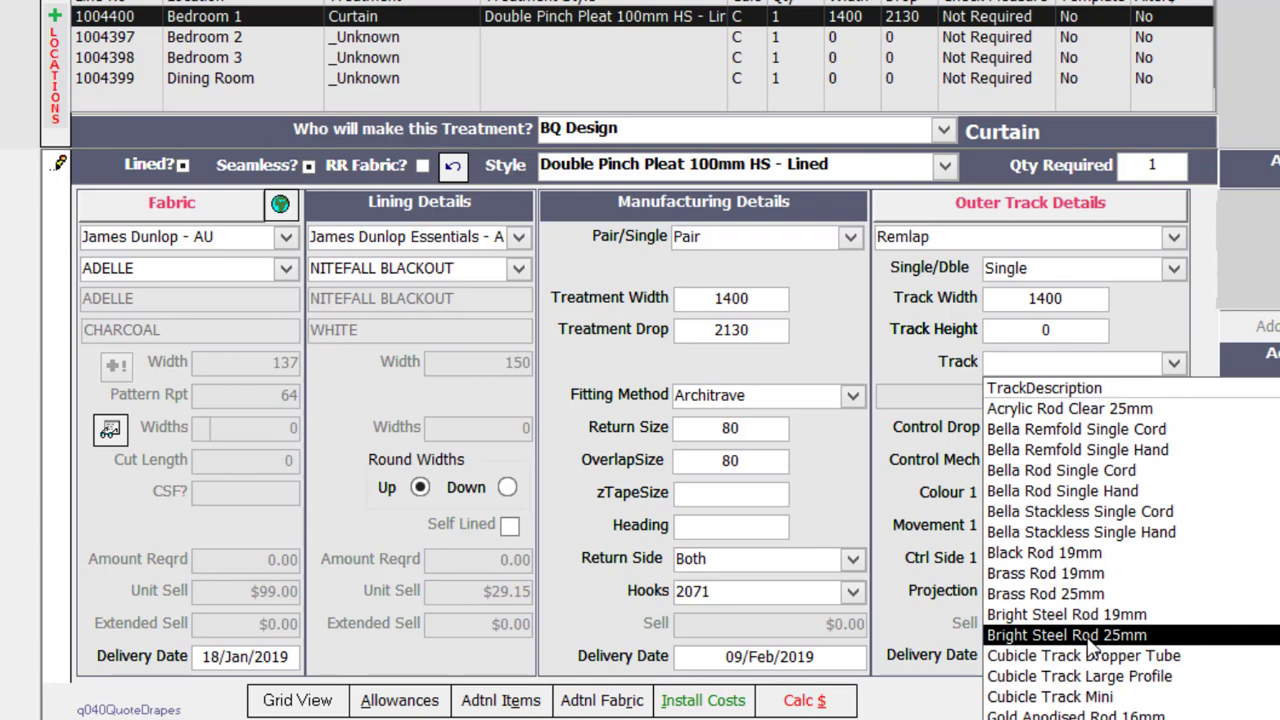
pyautogui.click(1079, 513)
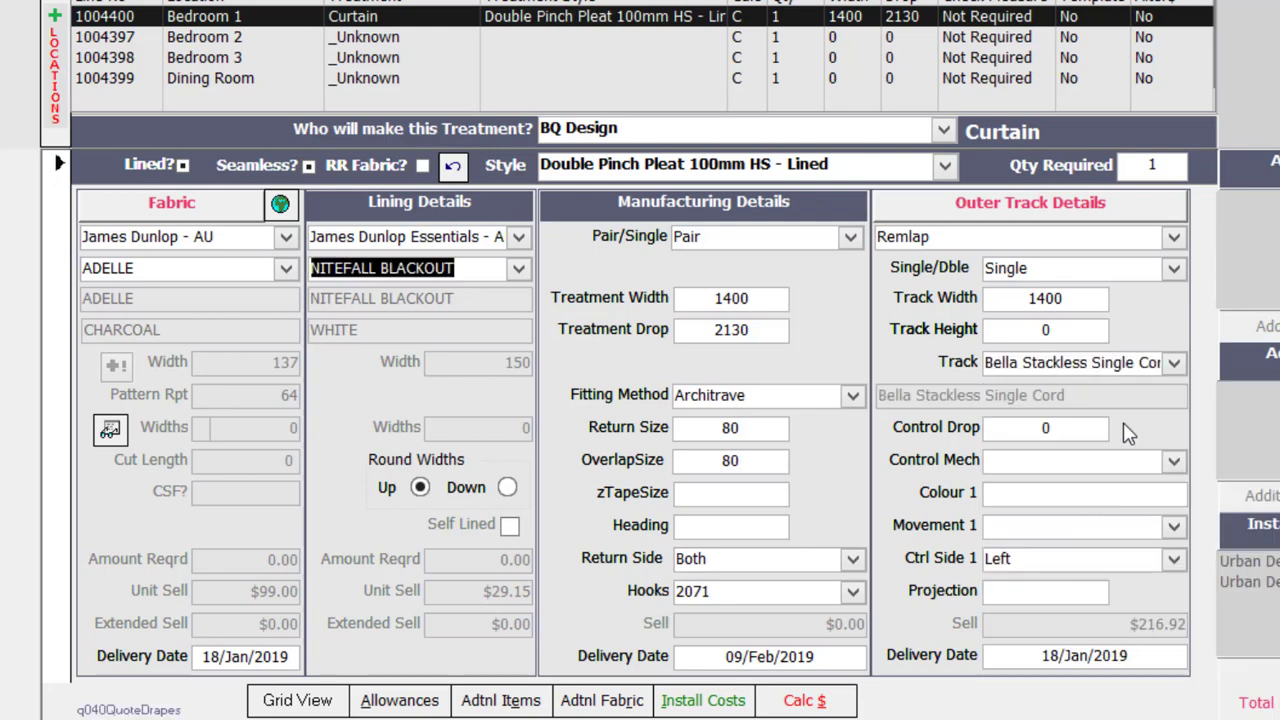
# Set the outer track's control drop to 1000, its control mechanism to Cord and its colour to White.
pyautogui.click(1074, 435)
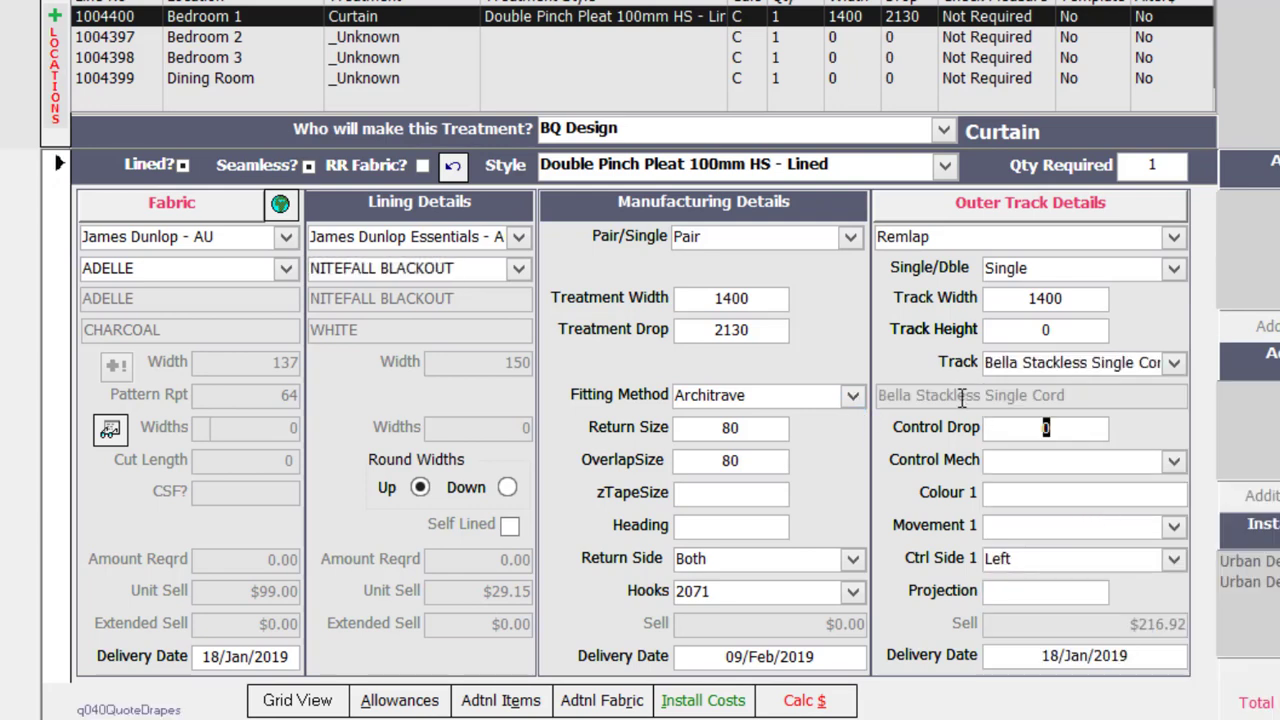
pyautogui.write('1000')
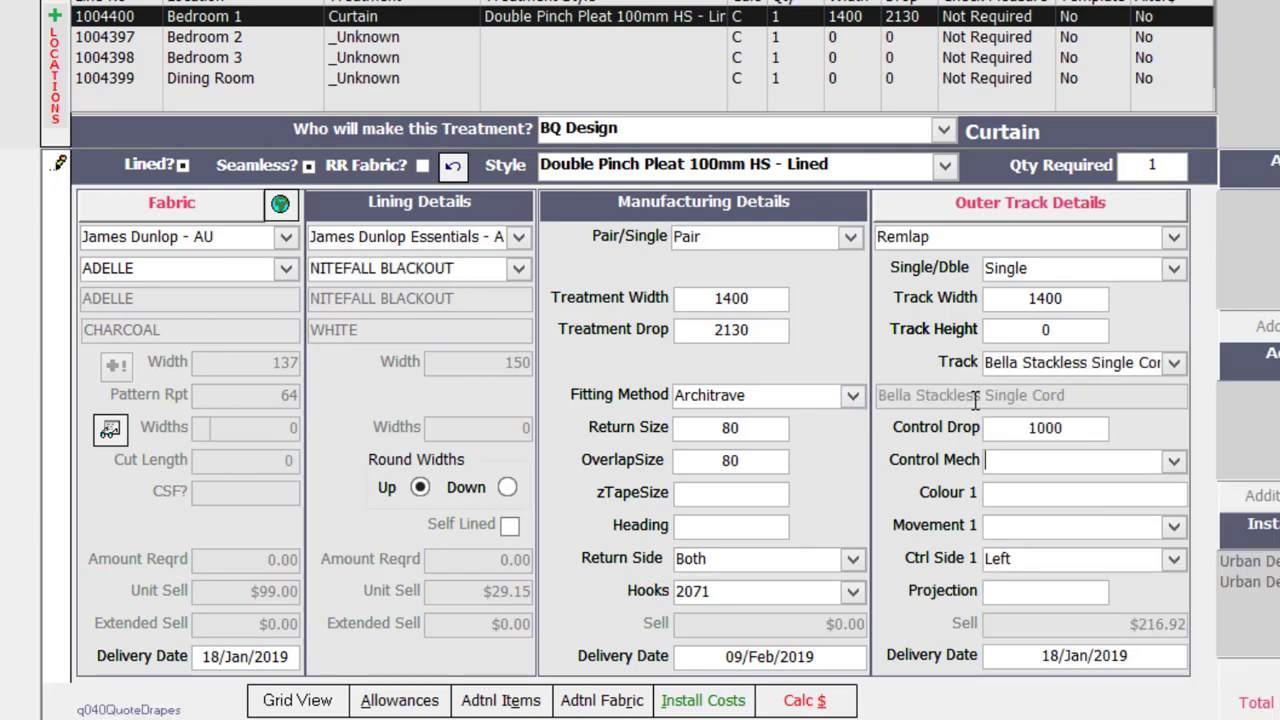
pyautogui.click(1172, 461)
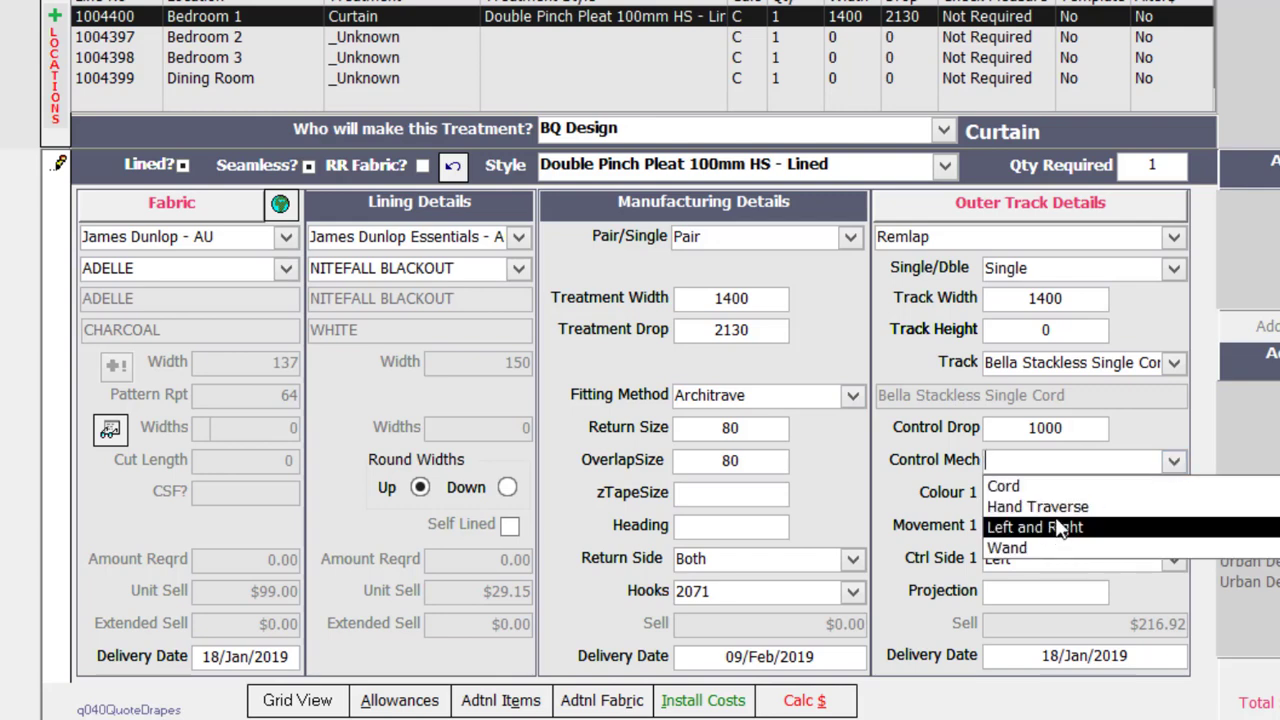
pyautogui.click(1044, 488)
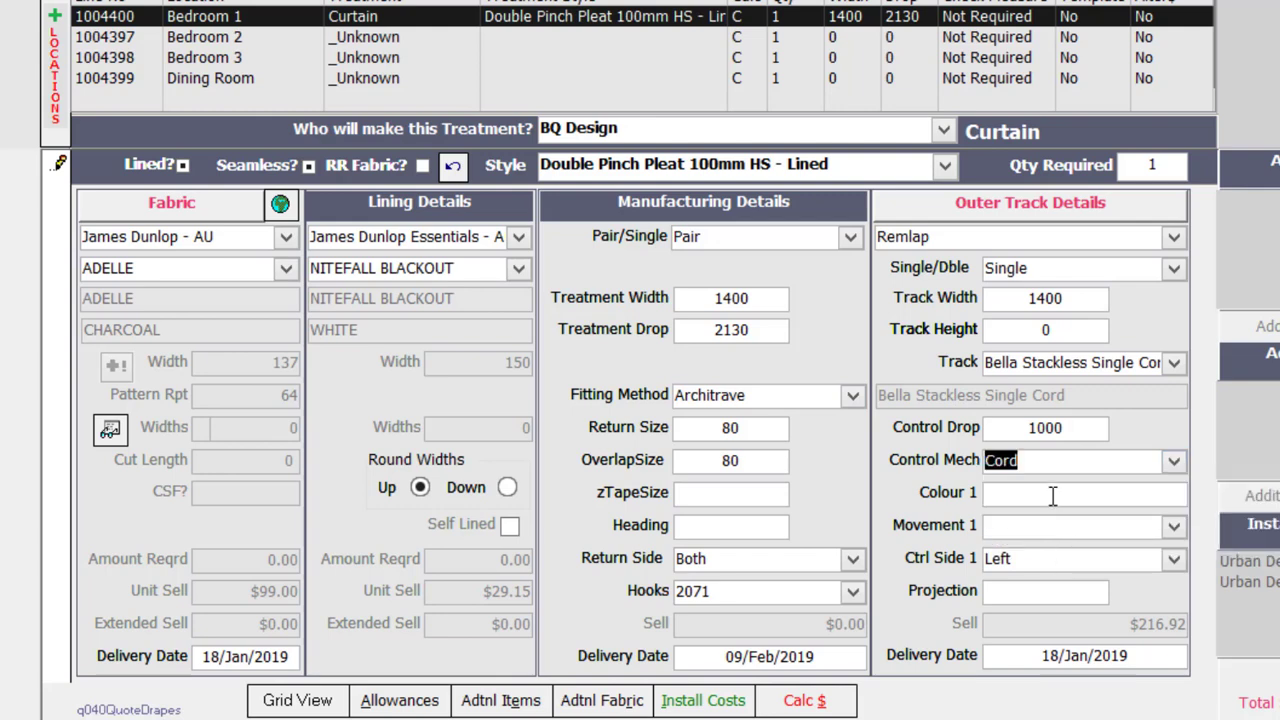
pyautogui.click(1087, 494)
pyautogui.write('Whit')
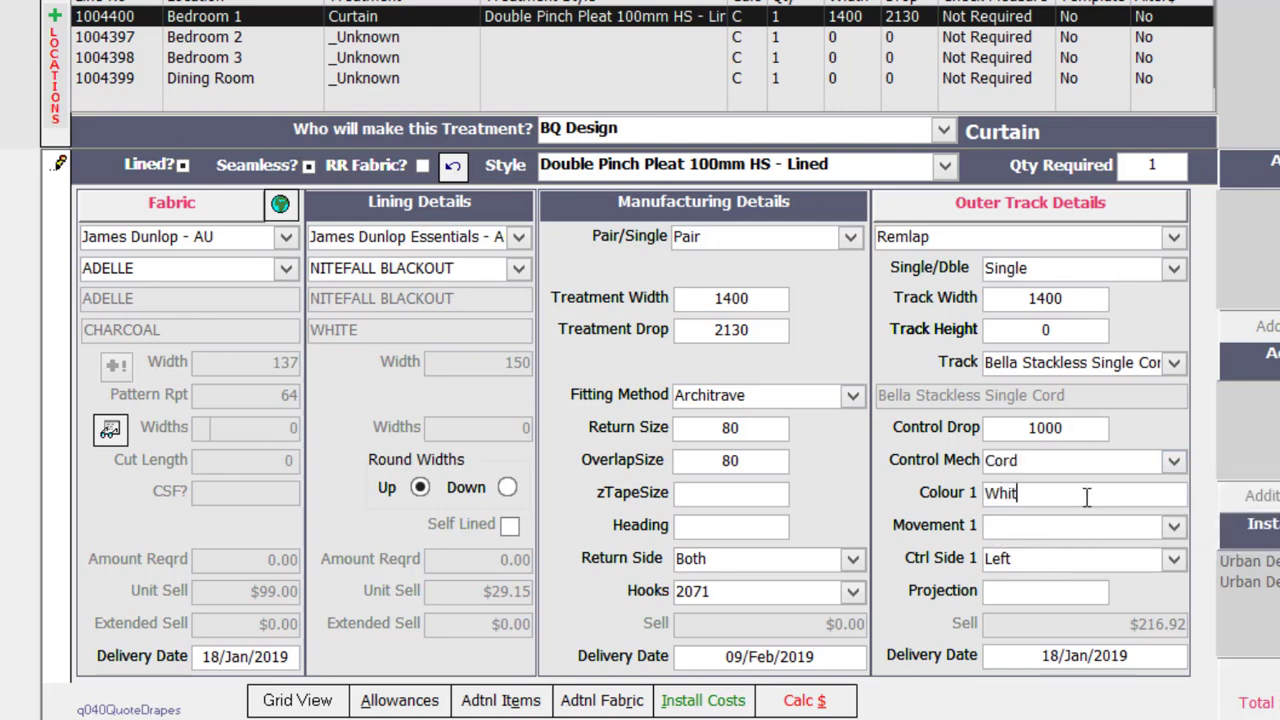
pyautogui.write('e')
# Set the outer track's movement to Center Opening and its projection to 100.
pyautogui.click(1173, 527)
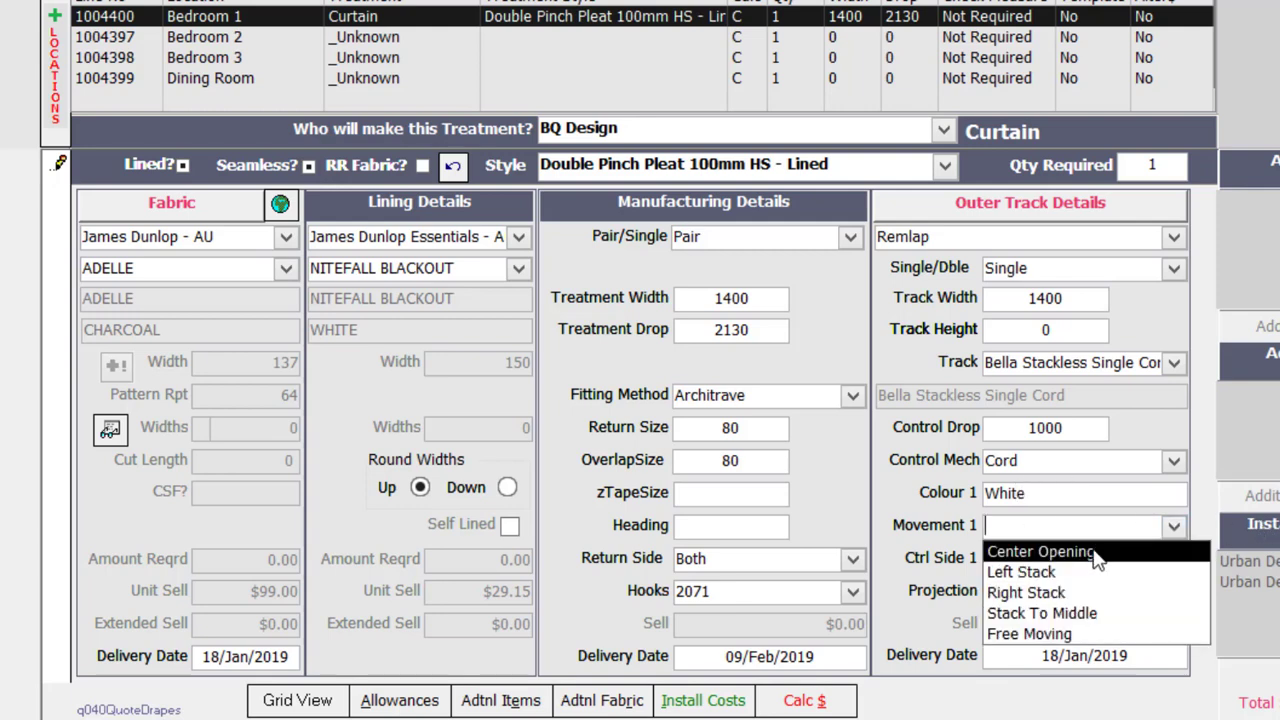
pyautogui.click(1097, 553)
pyautogui.click(1036, 595)
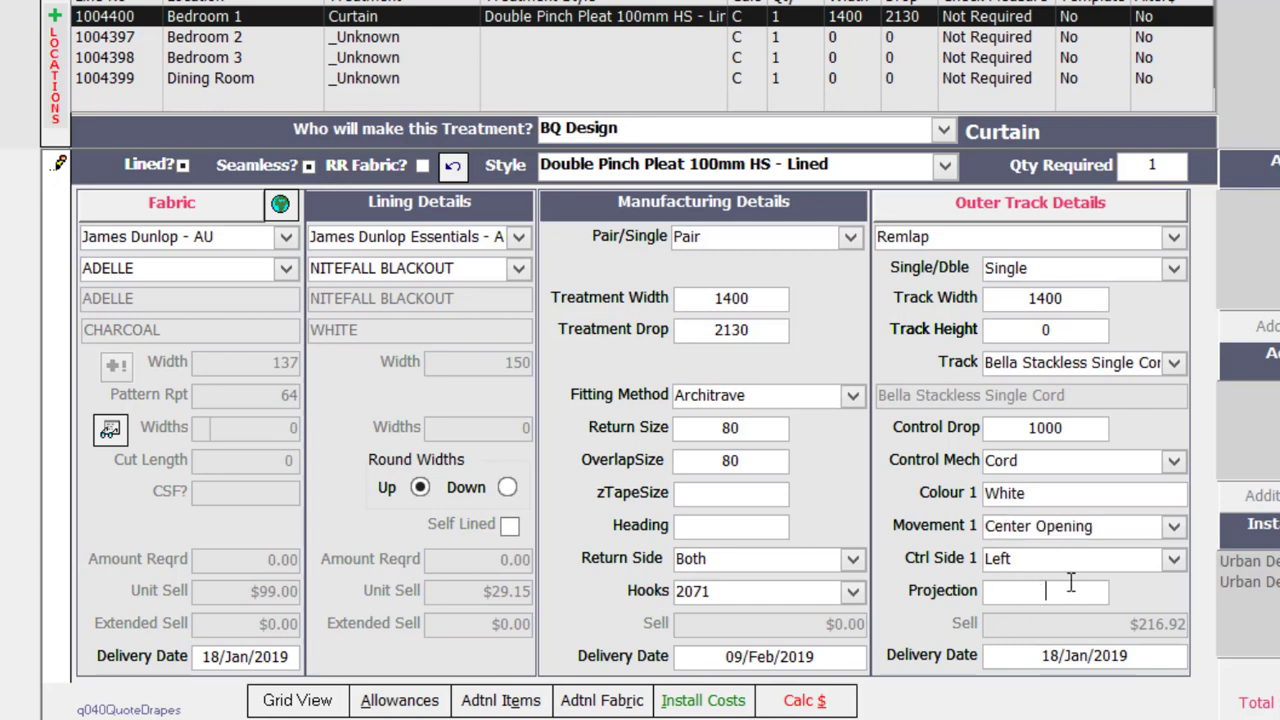
pyautogui.write('100')
pyautogui.press('Tab')
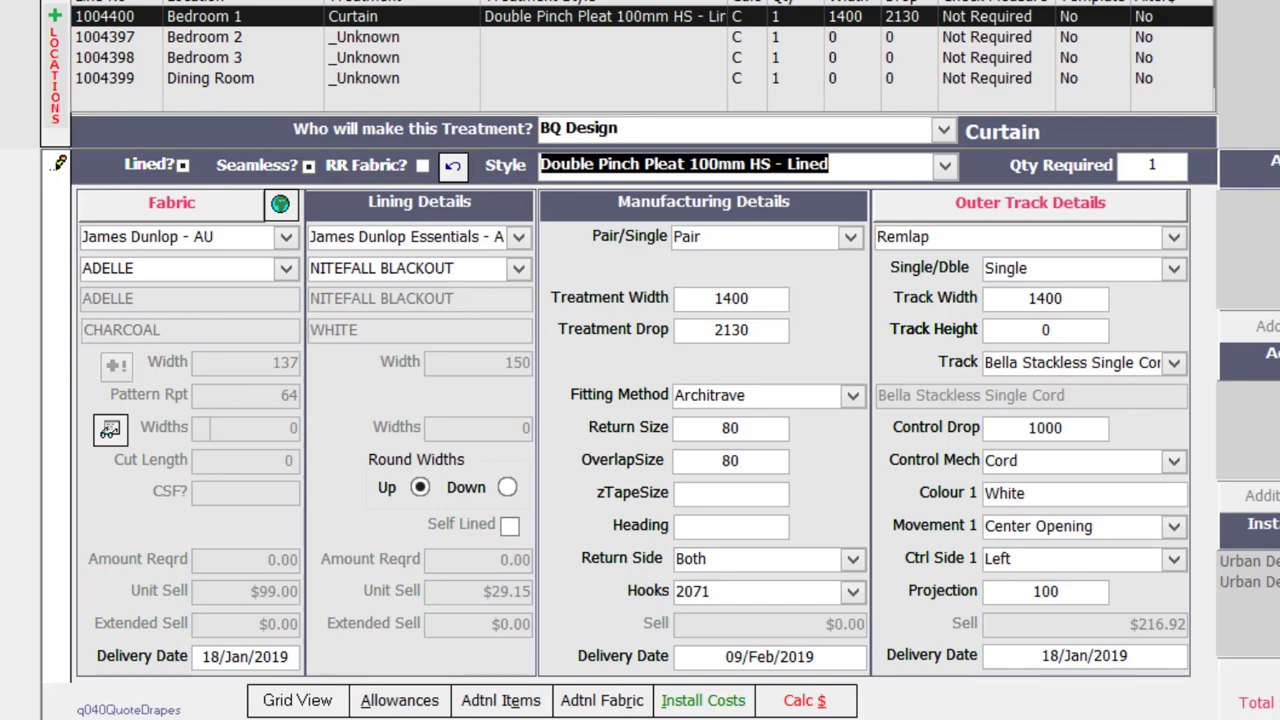
# Check the installation costs for the Bedroom 1 curtain and calculate the treatment's prices.
pyautogui.click(703, 700)
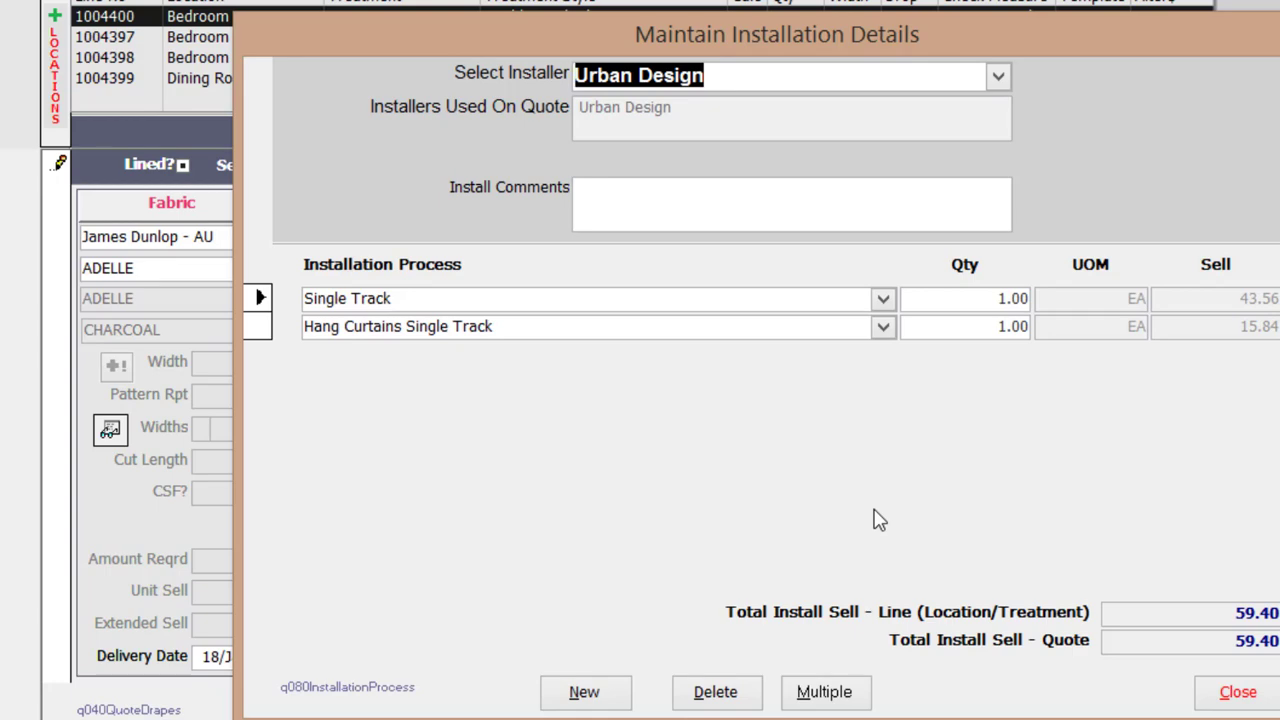
pyautogui.click(1232, 692)
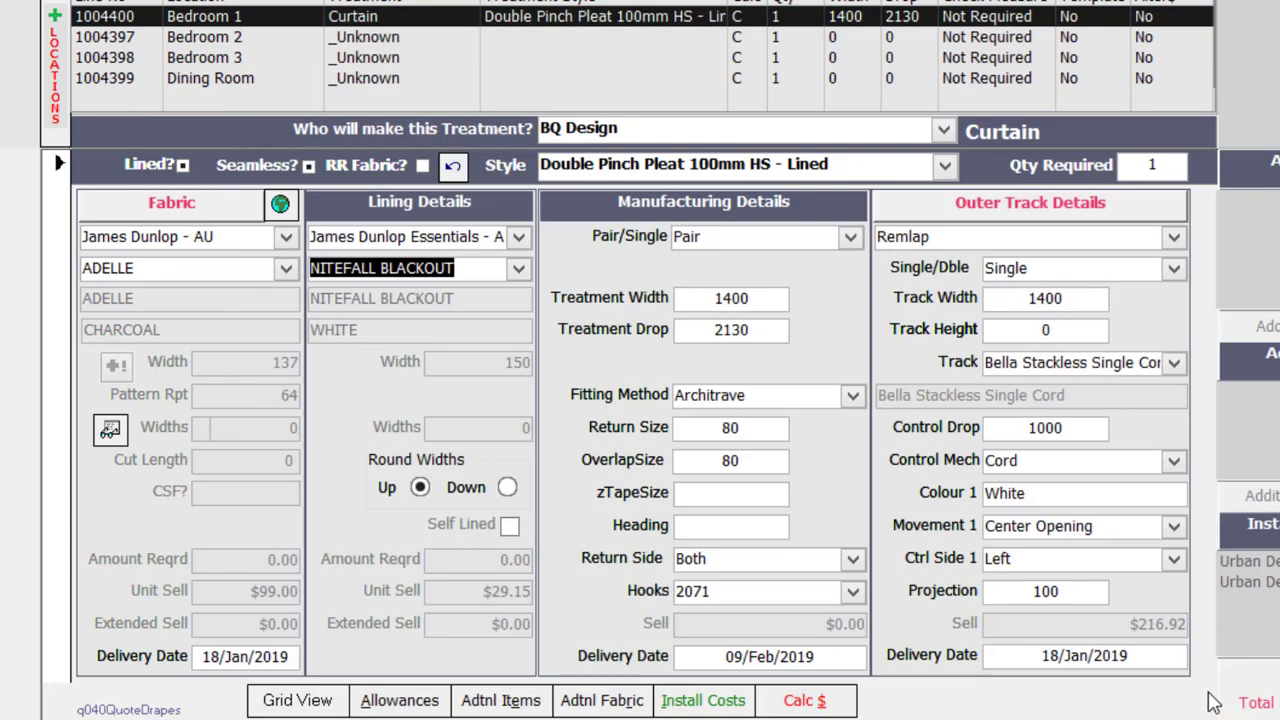
pyautogui.click(805, 703)
pyautogui.click(805, 703)
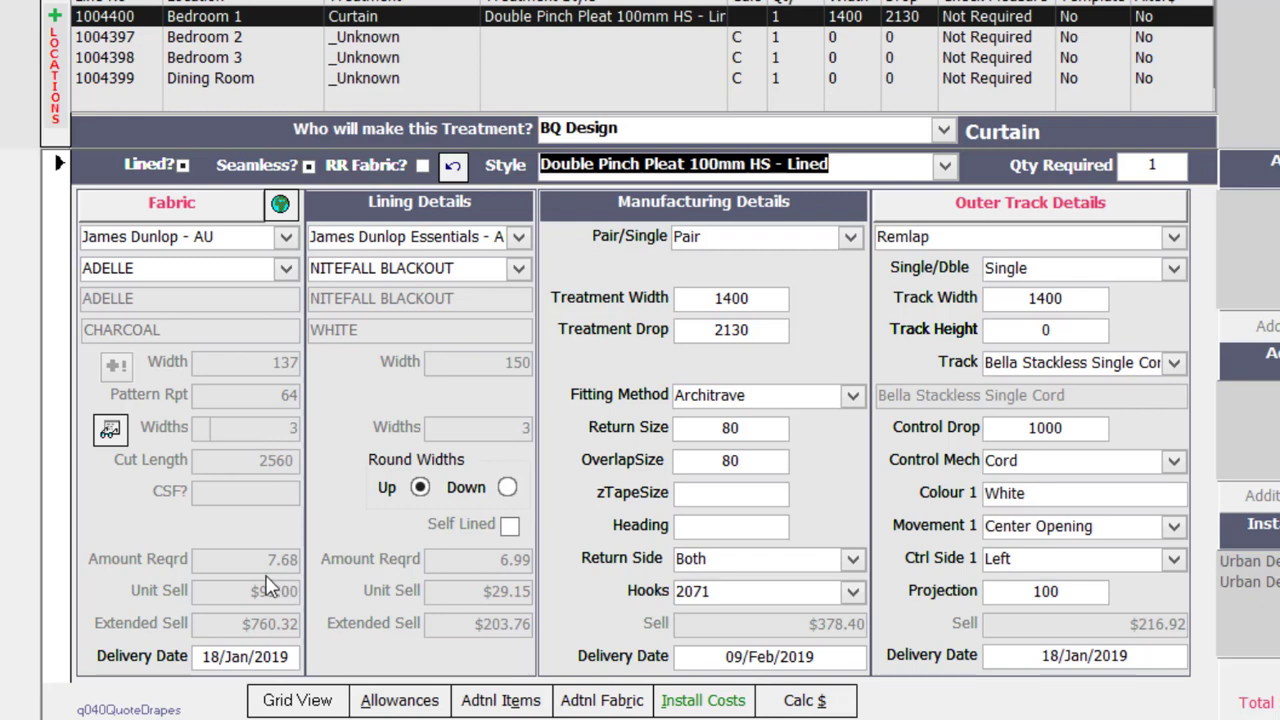
pyautogui.click(1255, 685)
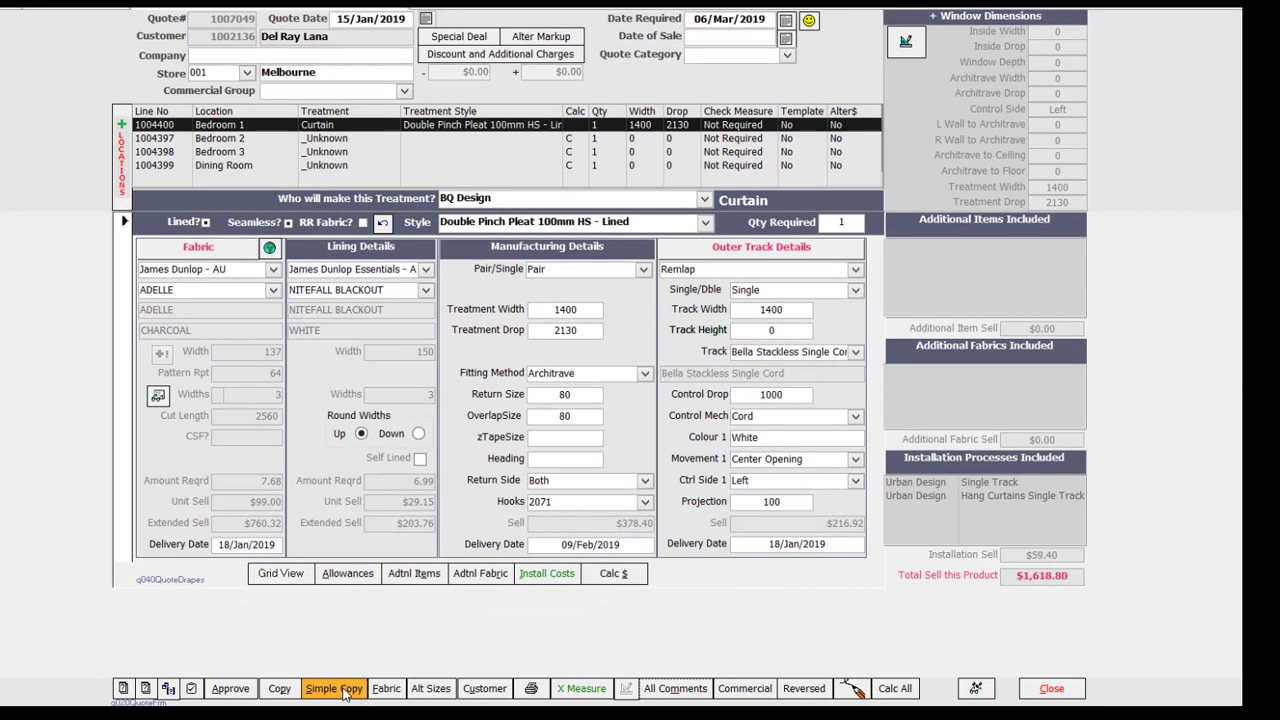
# Use Simple Copy to copy the Bedroom 1 curtain to Bedroom 2 with a width of 2000 and a drop of 2130.
pyautogui.click(336, 689)
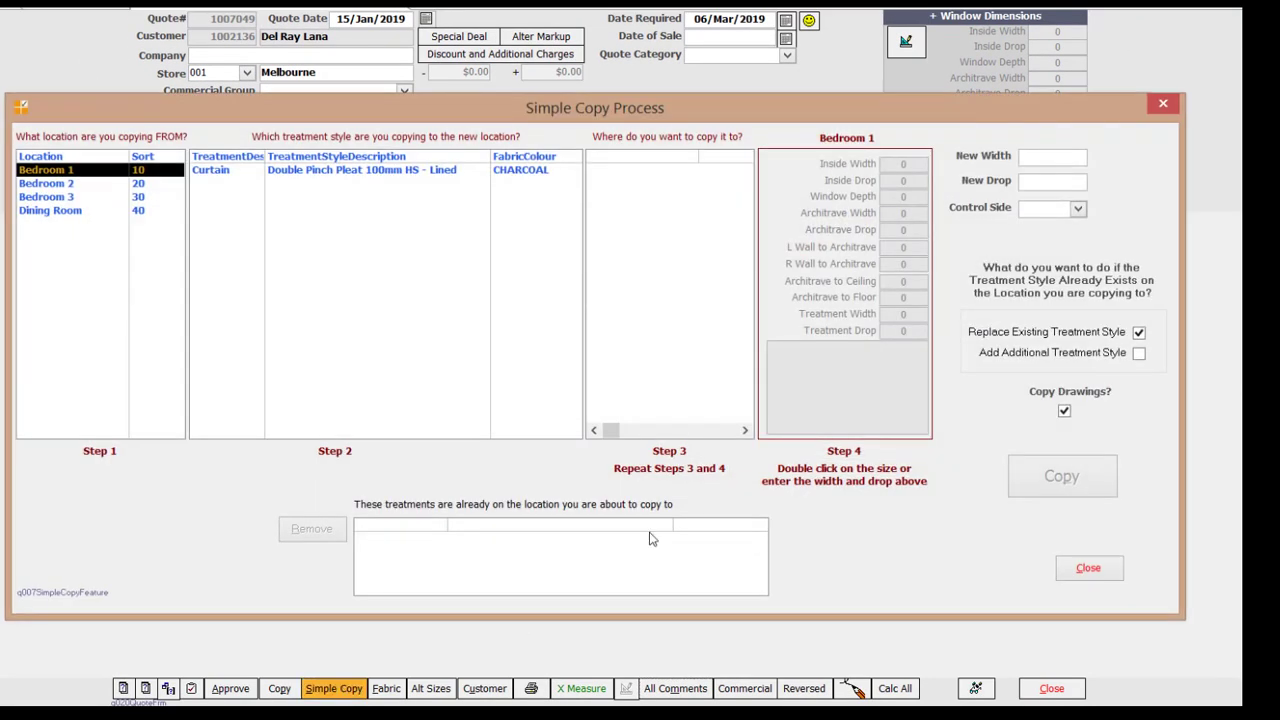
pyautogui.click(312, 172)
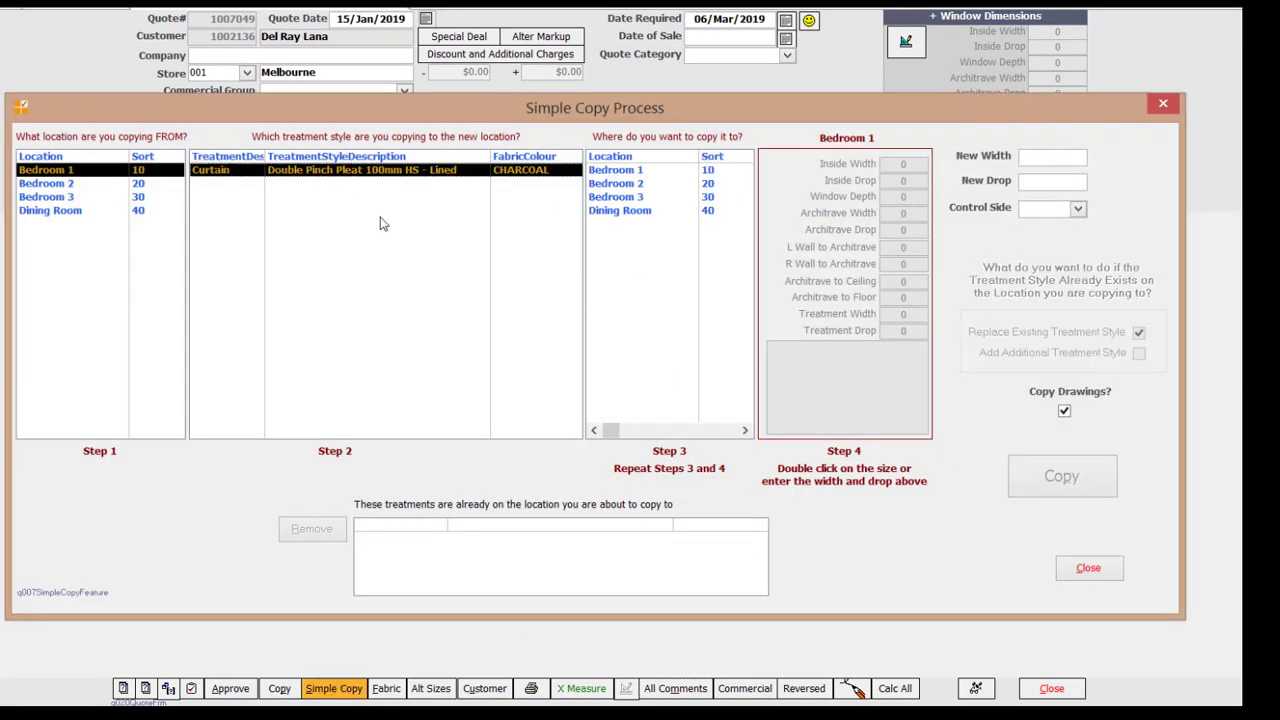
pyautogui.click(632, 185)
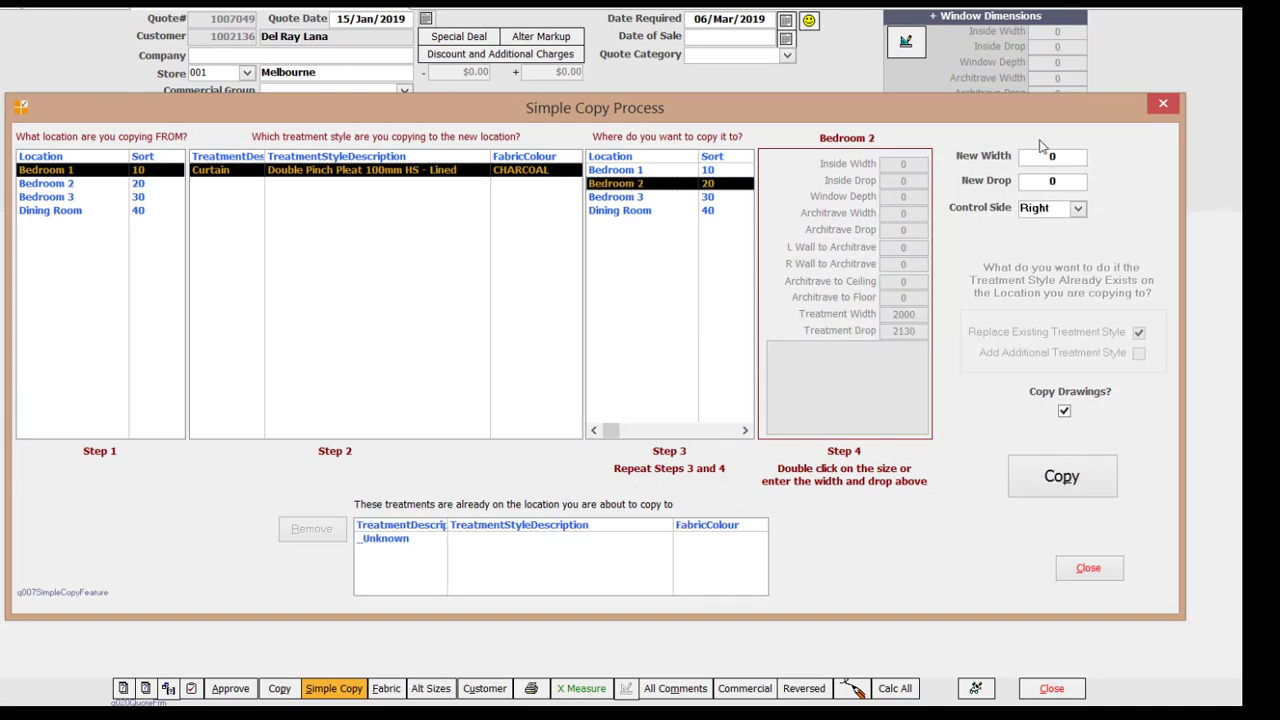
pyautogui.doubleClick(892, 317)
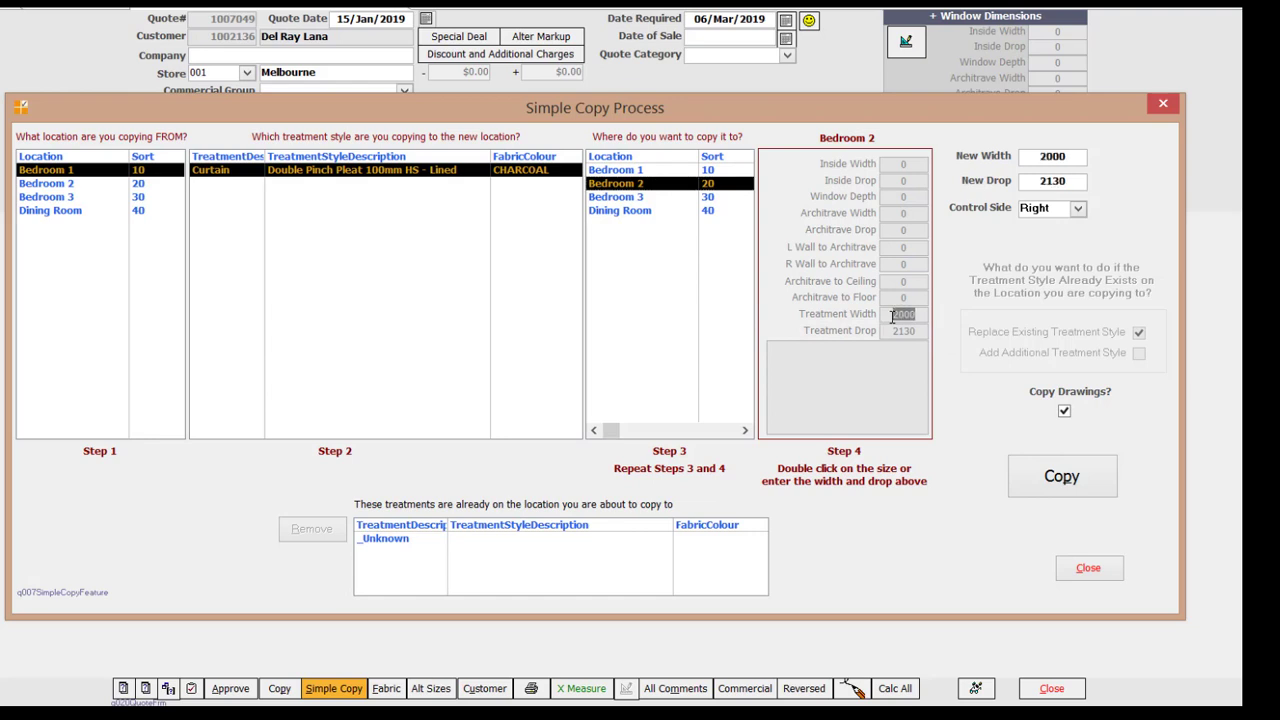
pyautogui.click(1062, 476)
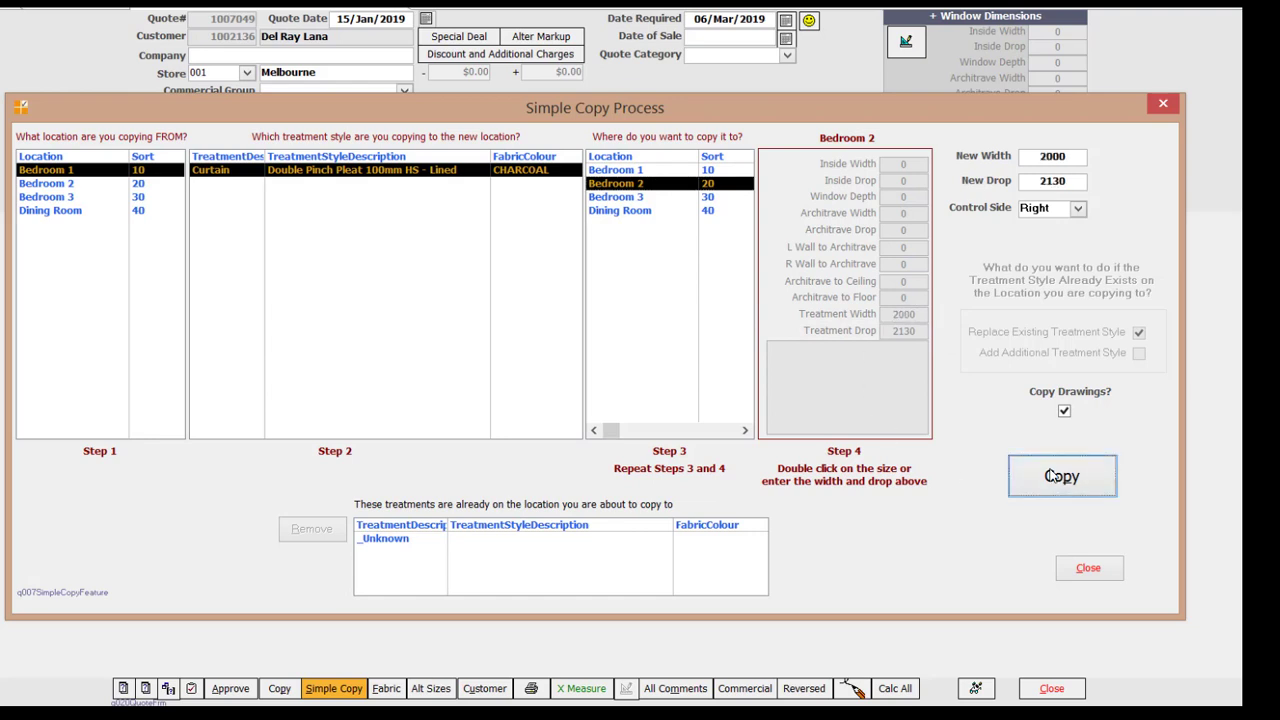
# Copy the Bedroom 1 curtain to Bedroom 3 using its width of 1400 and drop of 2130.
pyautogui.click(642, 198)
pyautogui.doubleClick(907, 313)
pyautogui.click(1072, 478)
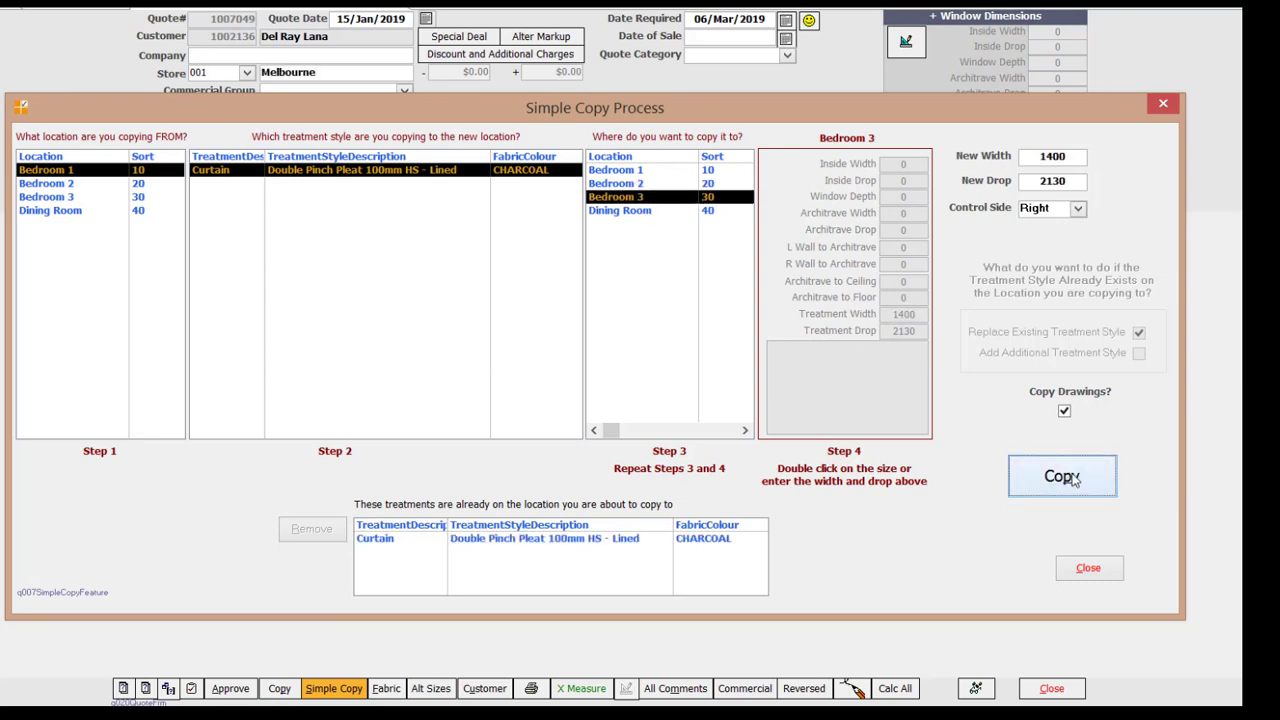
# Copy the Bedroom 1 curtain to the Dining Room with a width of 3000 and a drop of 2130, and finish copying.
pyautogui.click(625, 211)
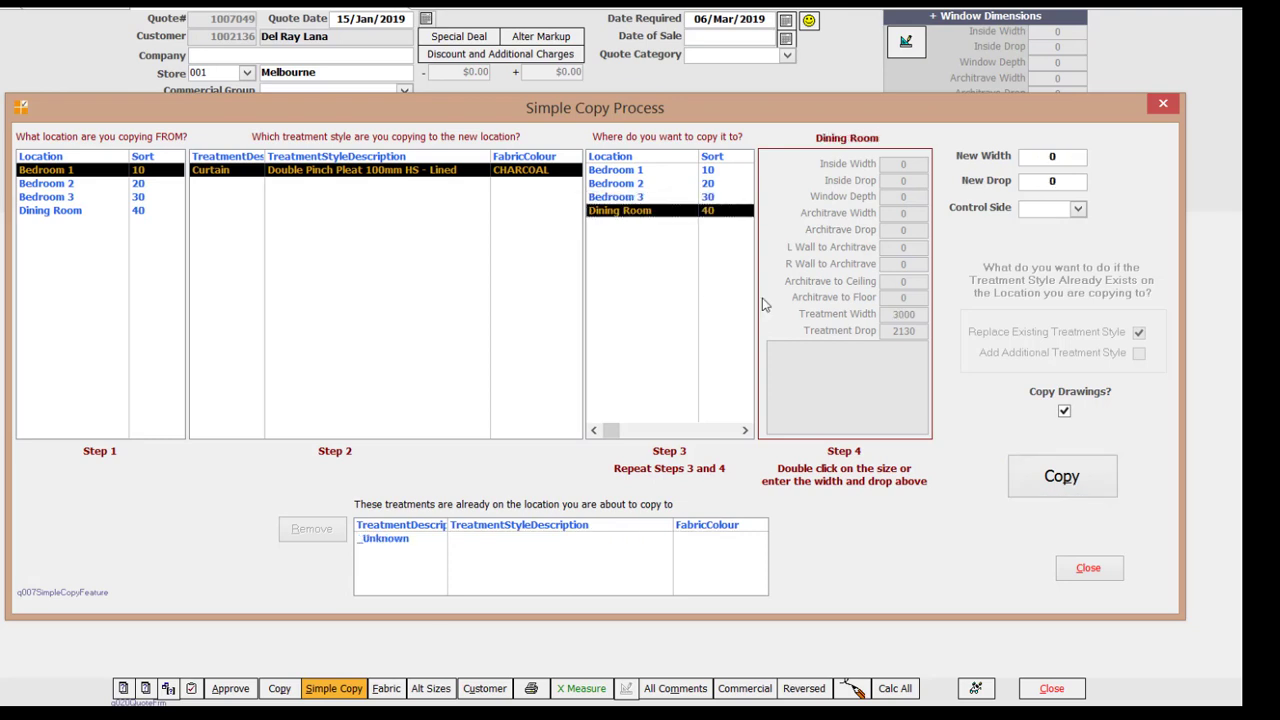
pyautogui.doubleClick(905, 313)
pyautogui.click(1051, 483)
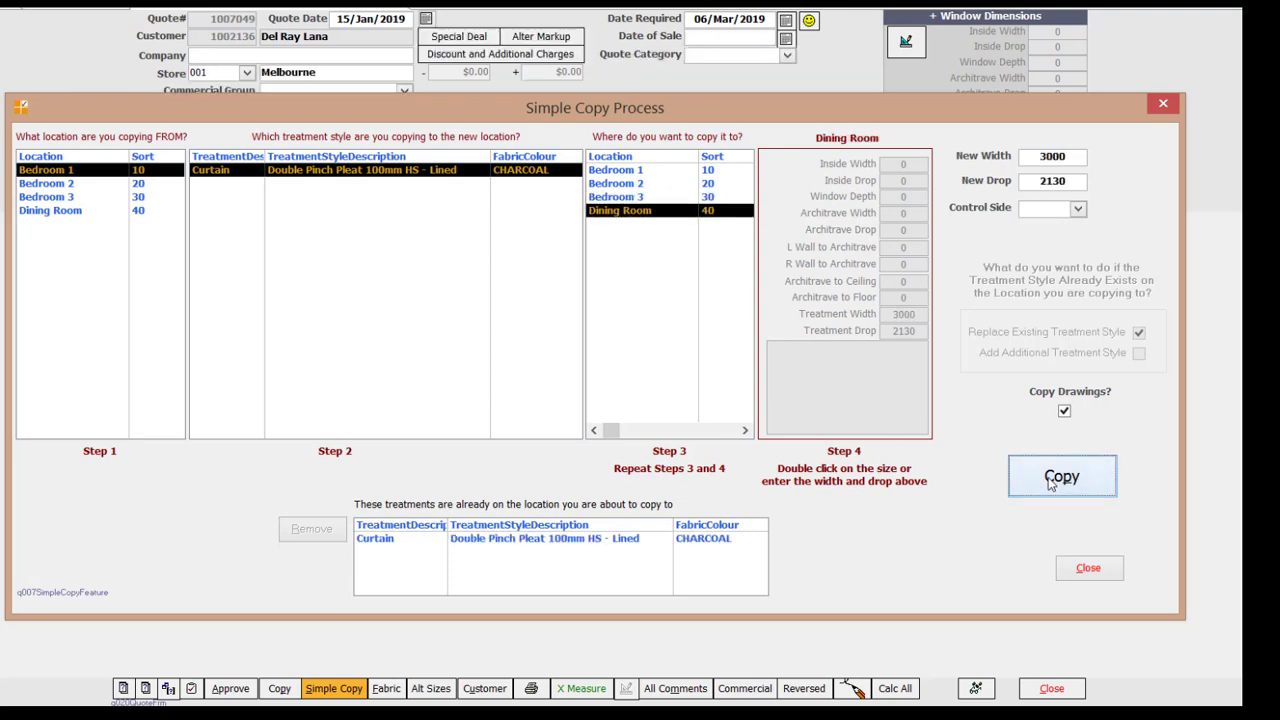
pyautogui.click(1078, 567)
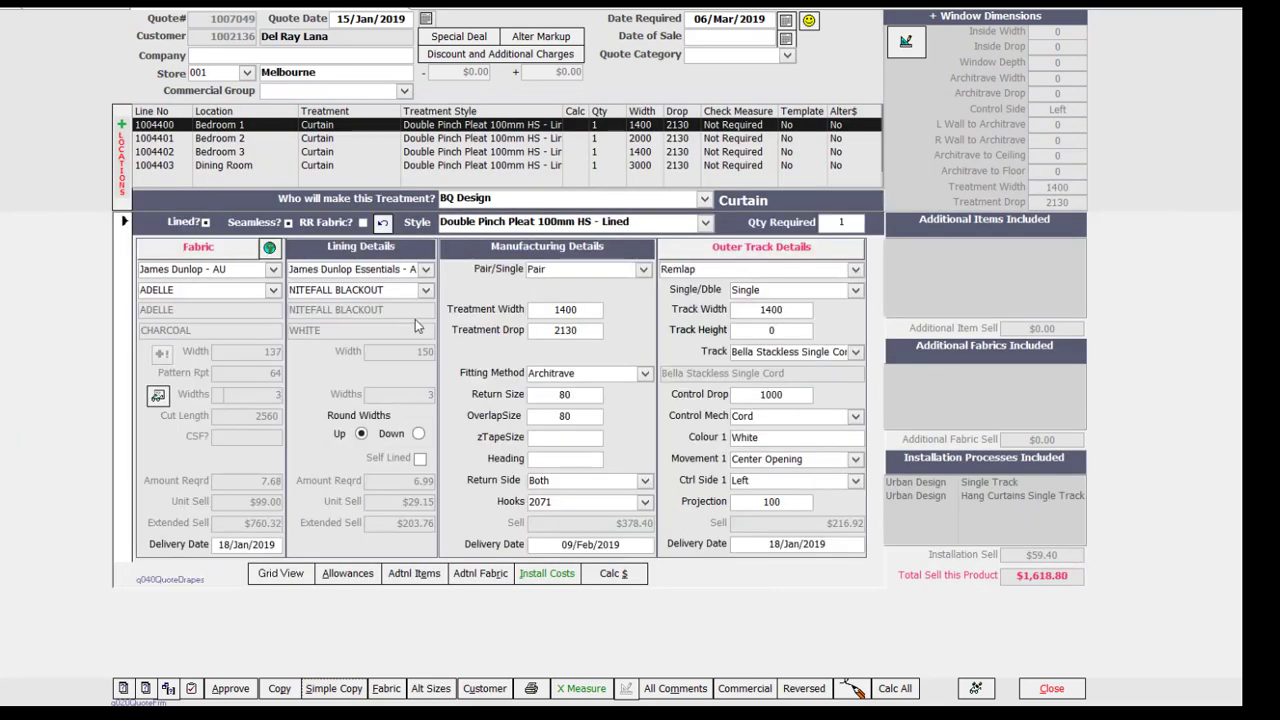
# Review the buy, mark-up and sell values of the Bedroom 2 and Bedroom 1 curtains, along with the quote totals.
pyautogui.moveTo(422, 331)
pyautogui.click(240, 145)
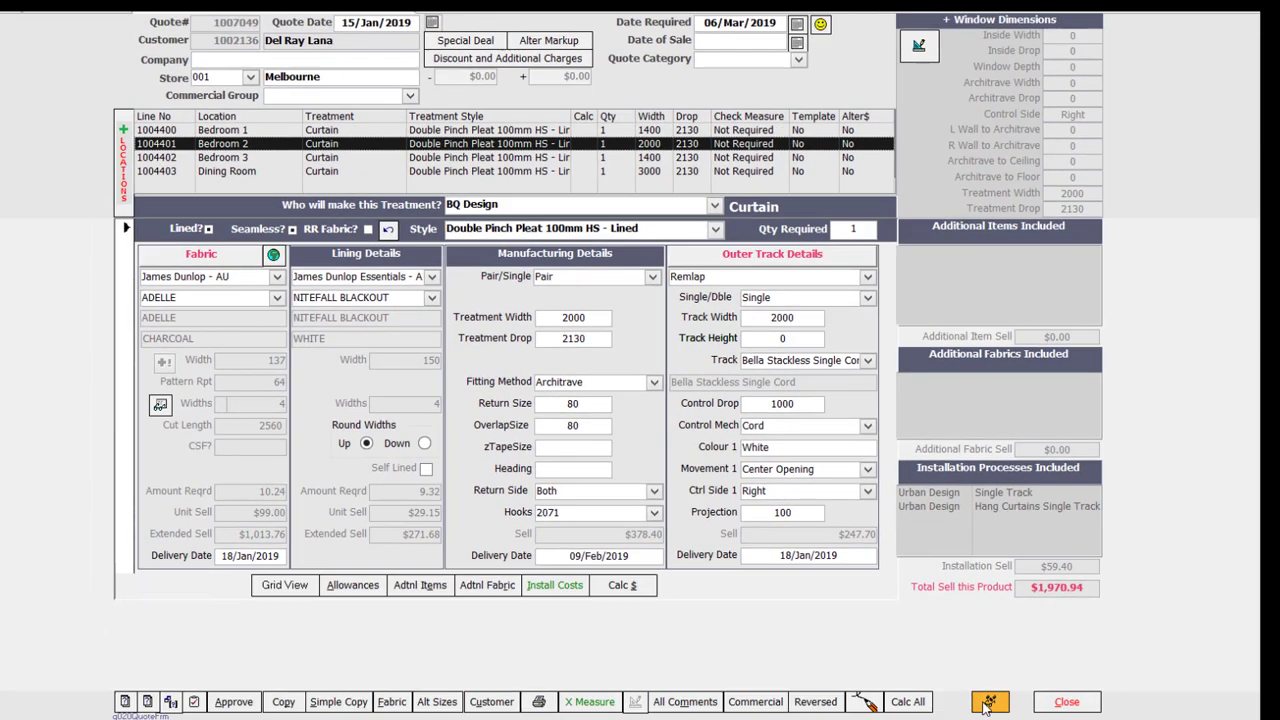
pyautogui.click(988, 703)
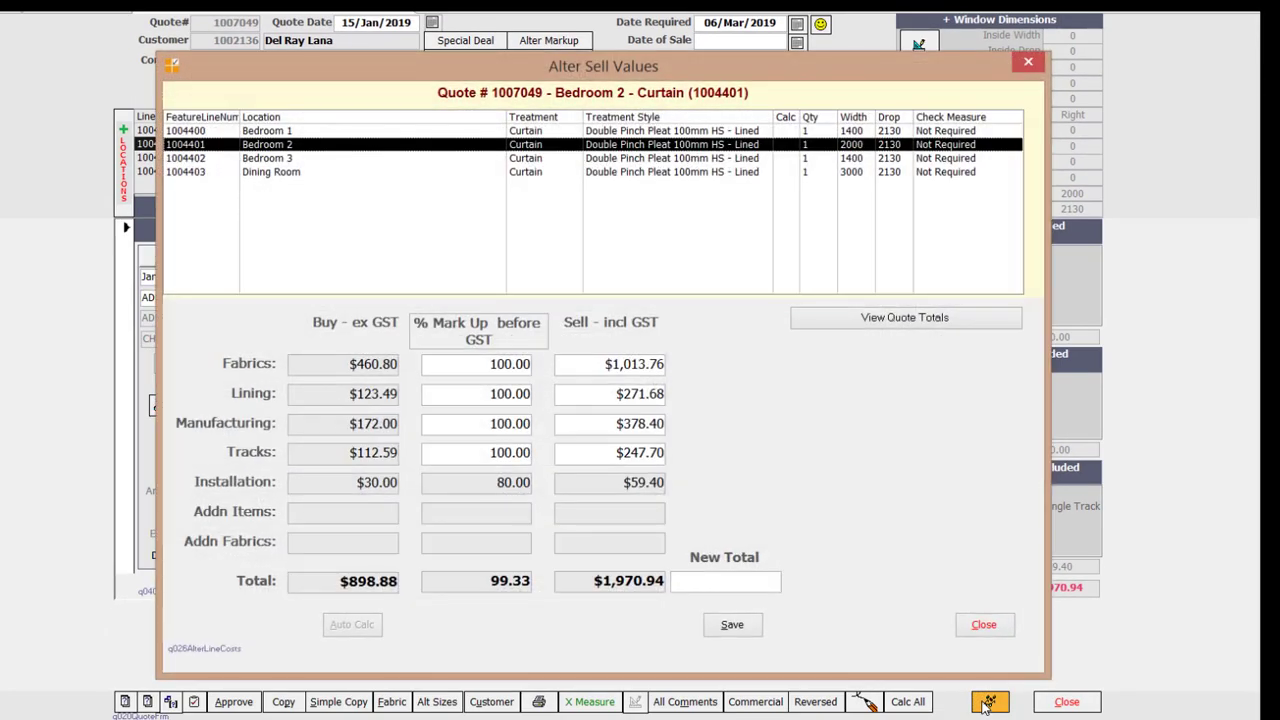
pyautogui.click(256, 133)
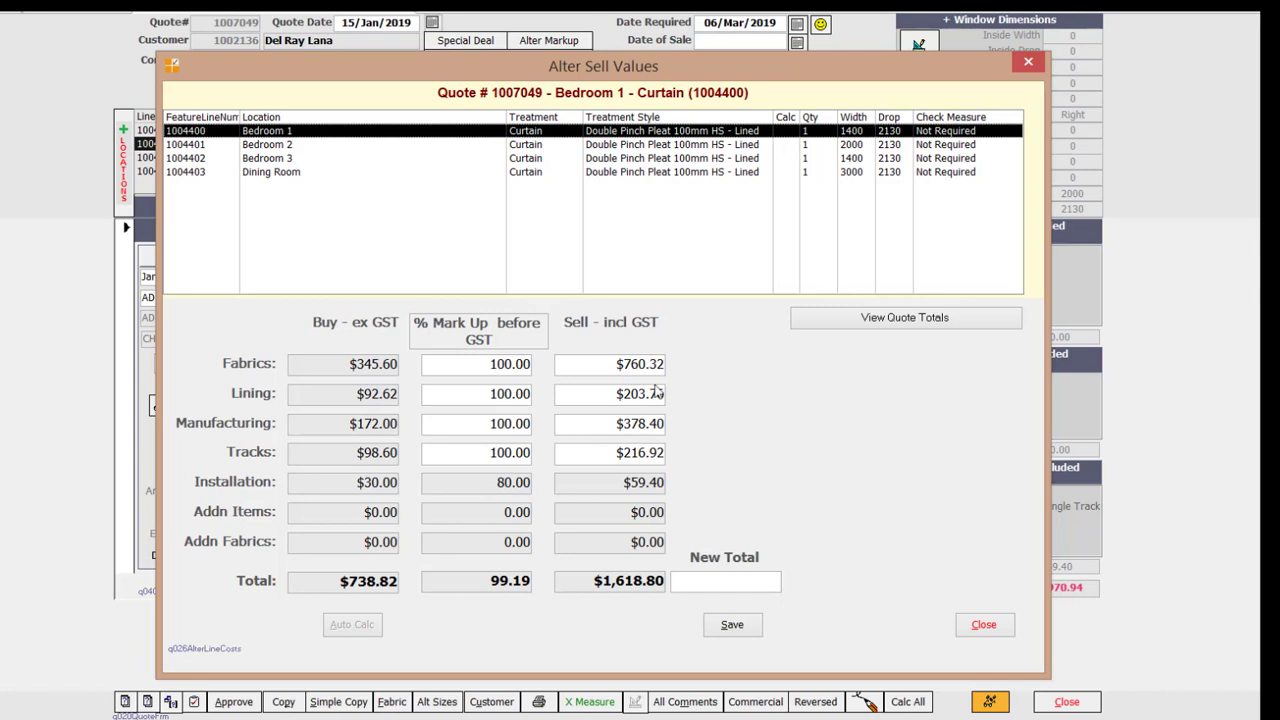
pyautogui.click(895, 318)
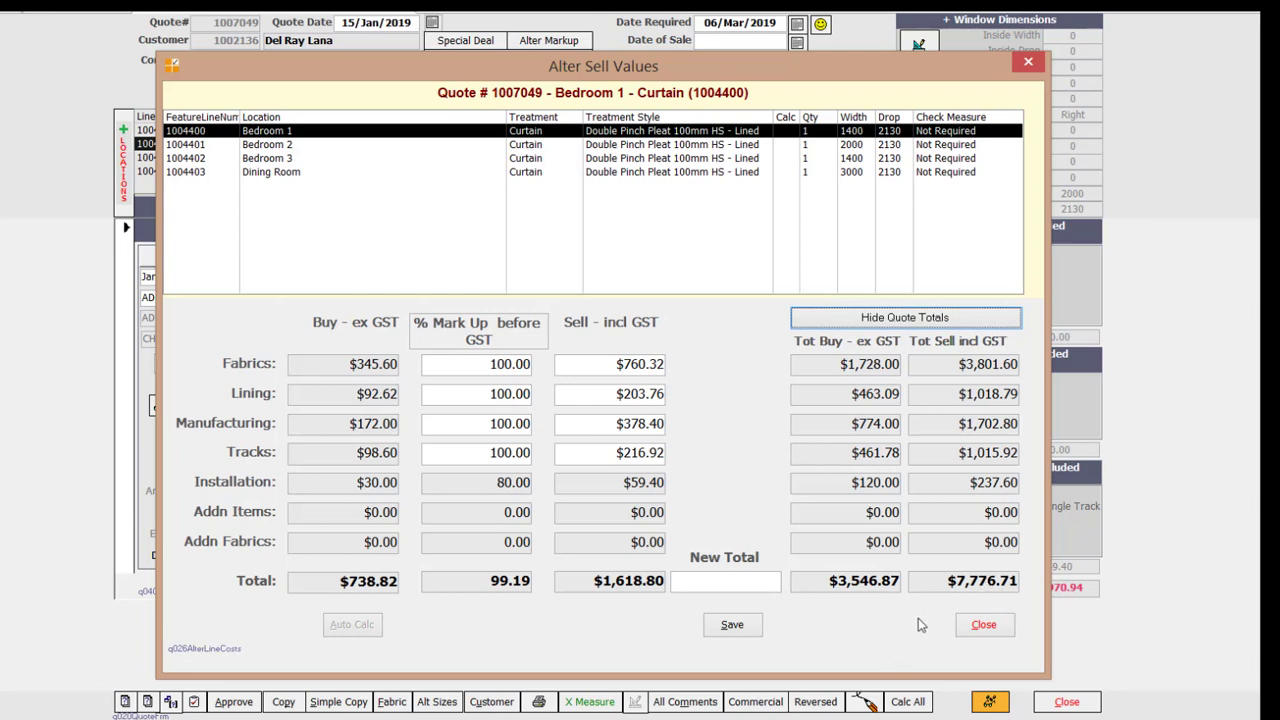
pyautogui.click(981, 625)
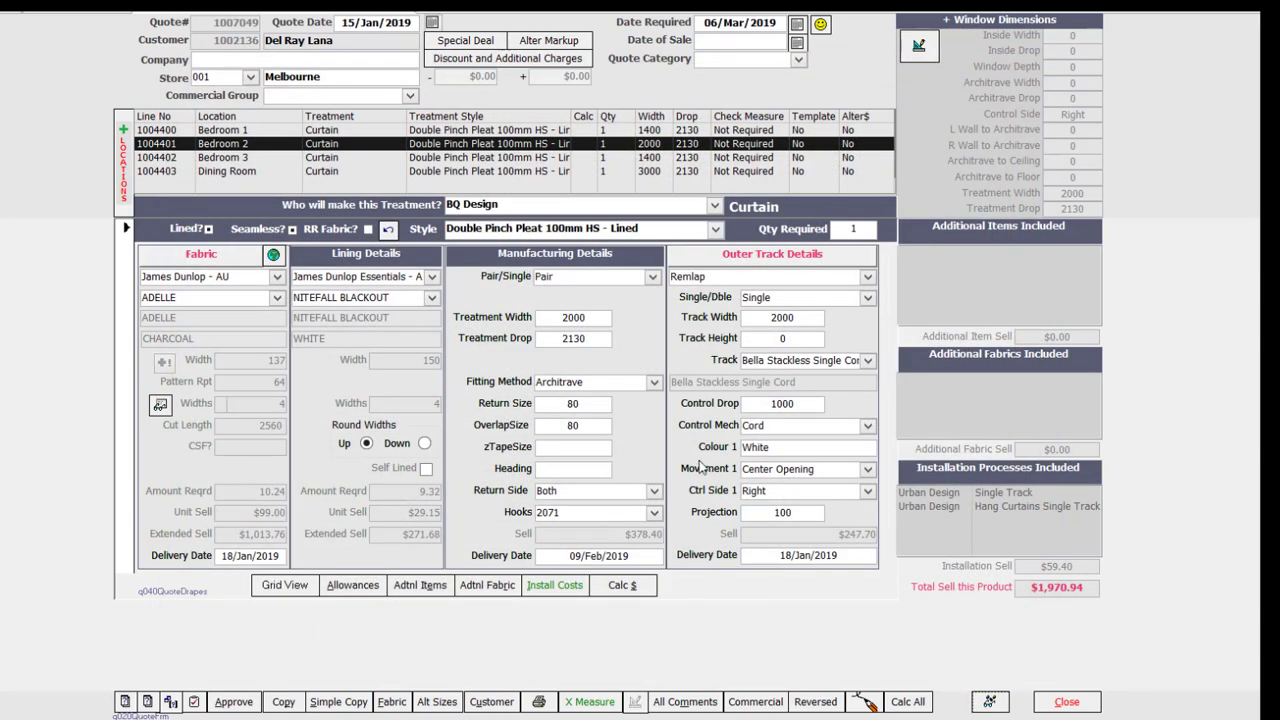
# Add an additional charge to the quote described as "Call out fee" with an amount of $50 excluding GST.
pyautogui.click(478, 63)
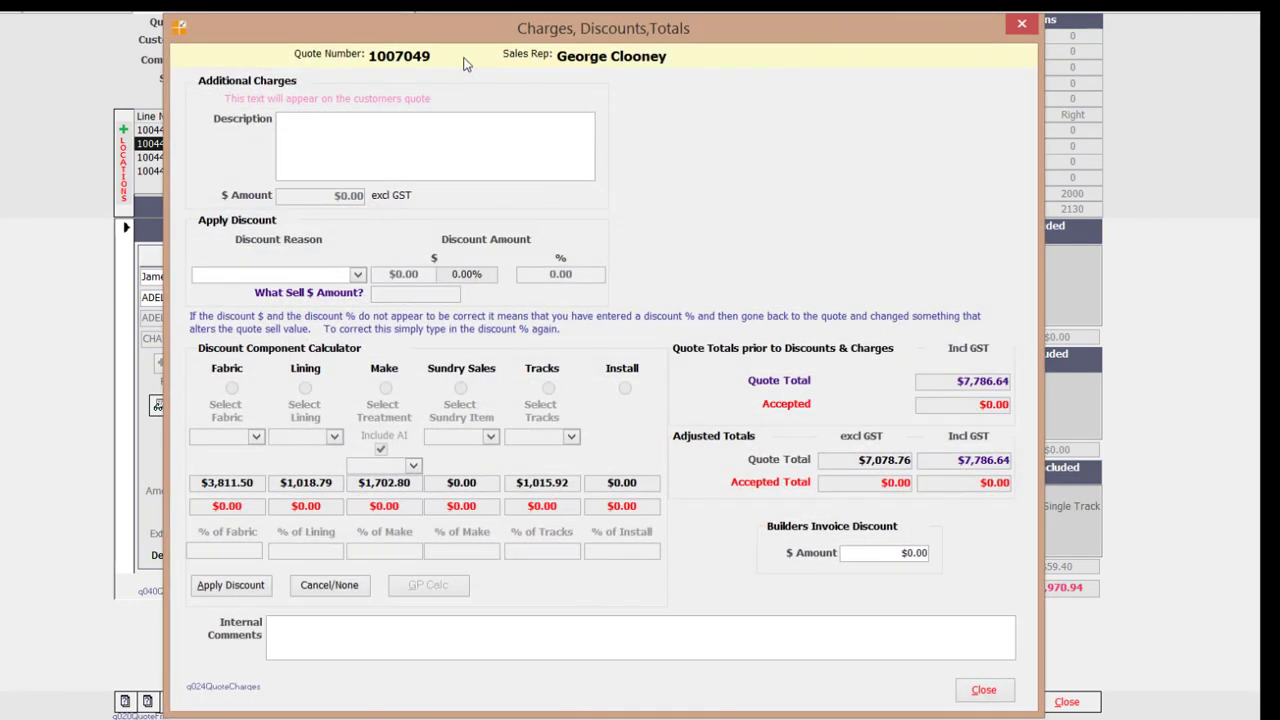
pyautogui.write('Call ou7t fee')
pyautogui.press('Tab')
pyautogui.write('50')
pyautogui.press('Tab')
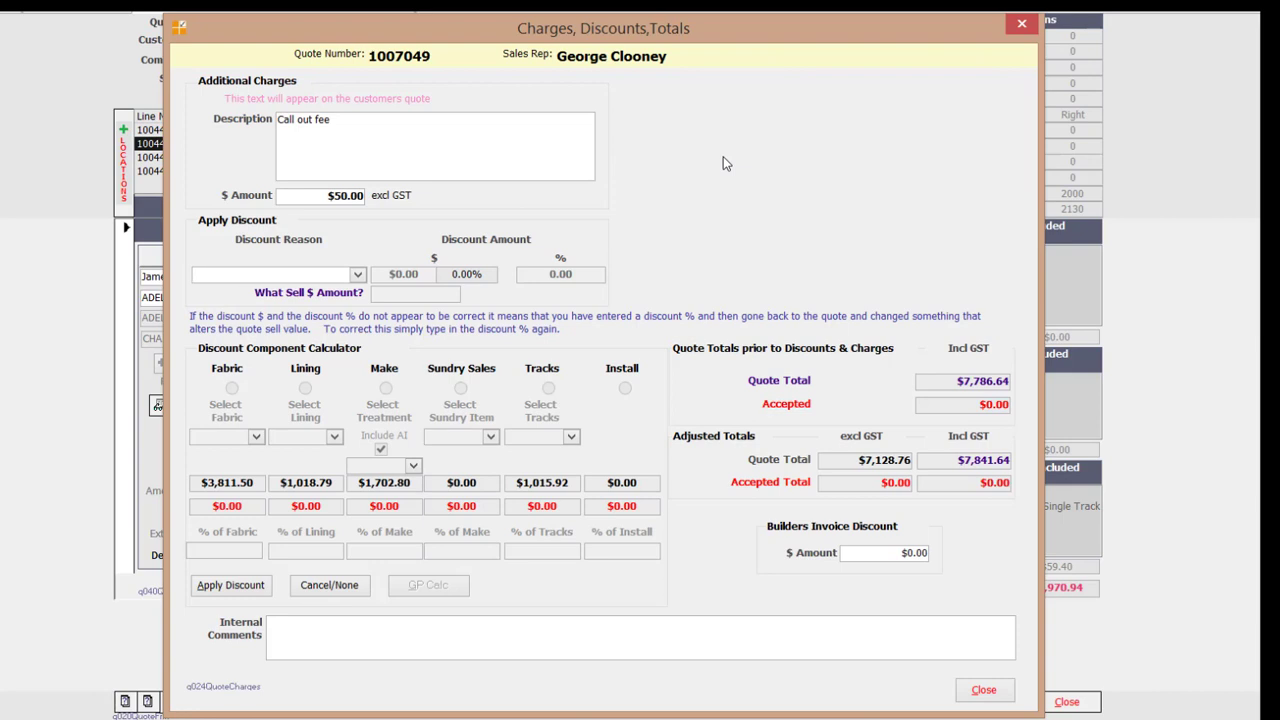
# Apply a discount to the quote with the reason Competitive Discount and an amount of $150.
pyautogui.click(357, 276)
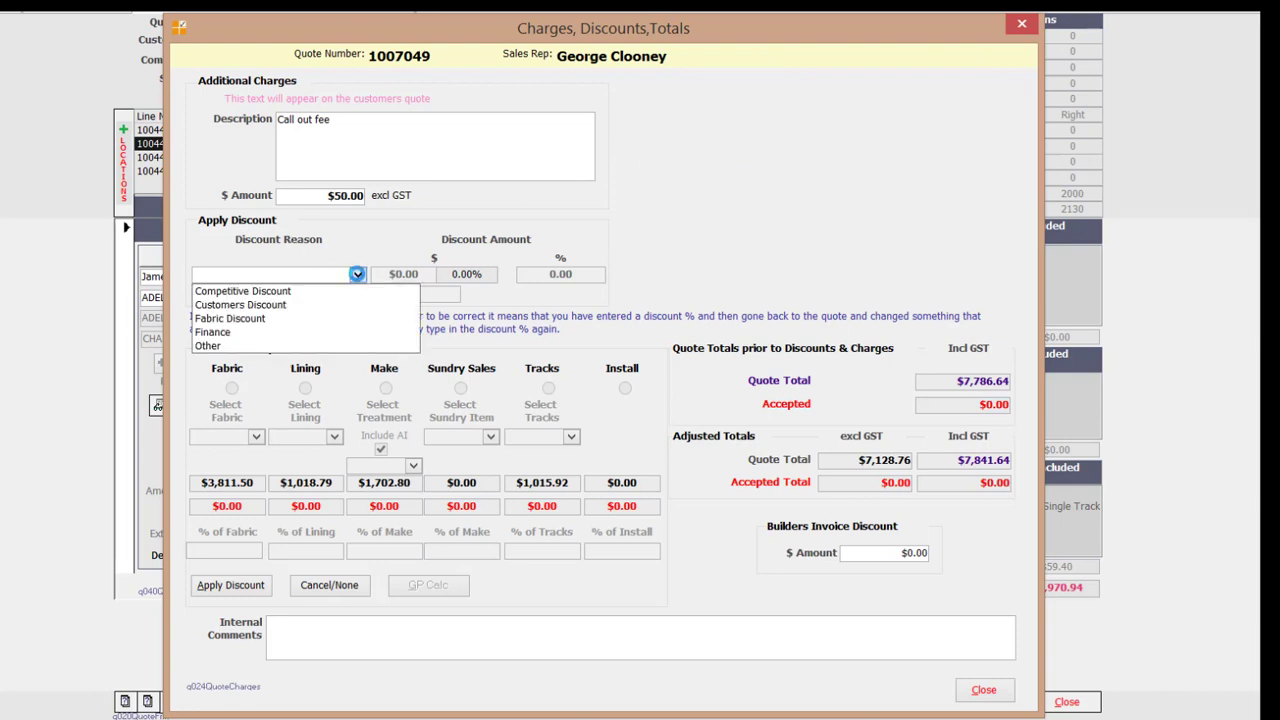
pyautogui.click(316, 290)
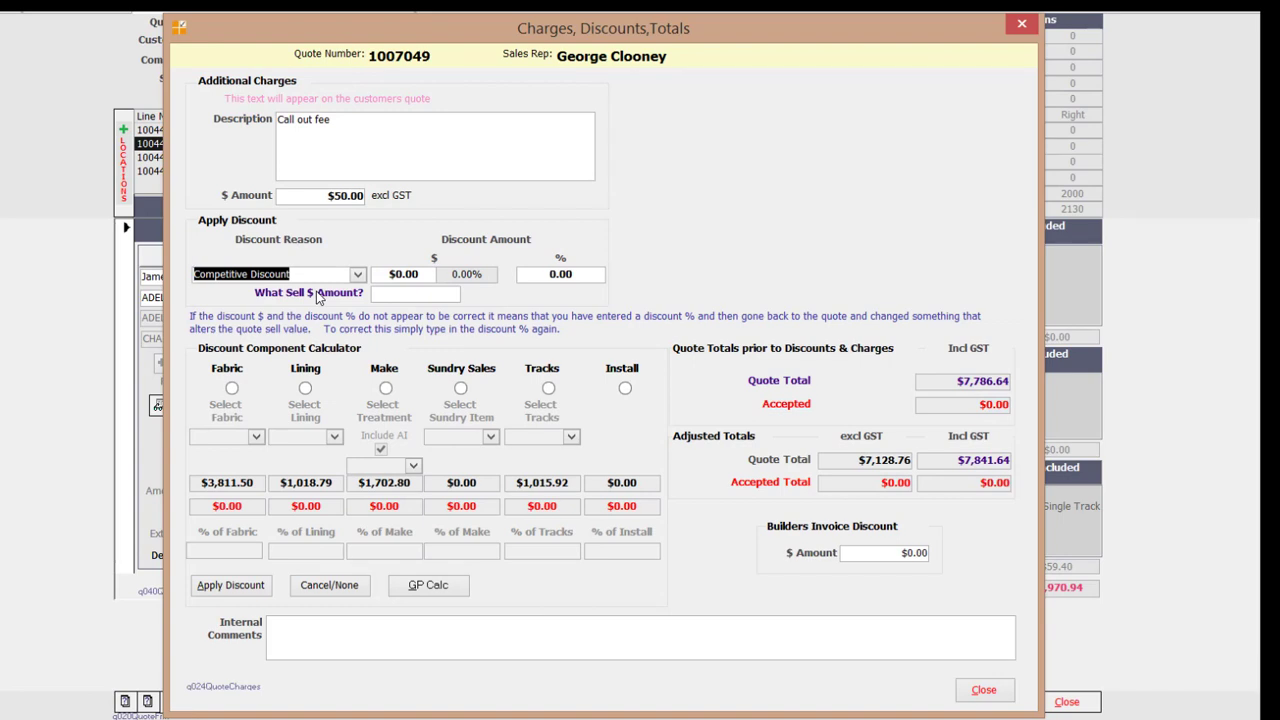
pyautogui.click(387, 277)
pyautogui.write('150')
pyautogui.press('Tab')
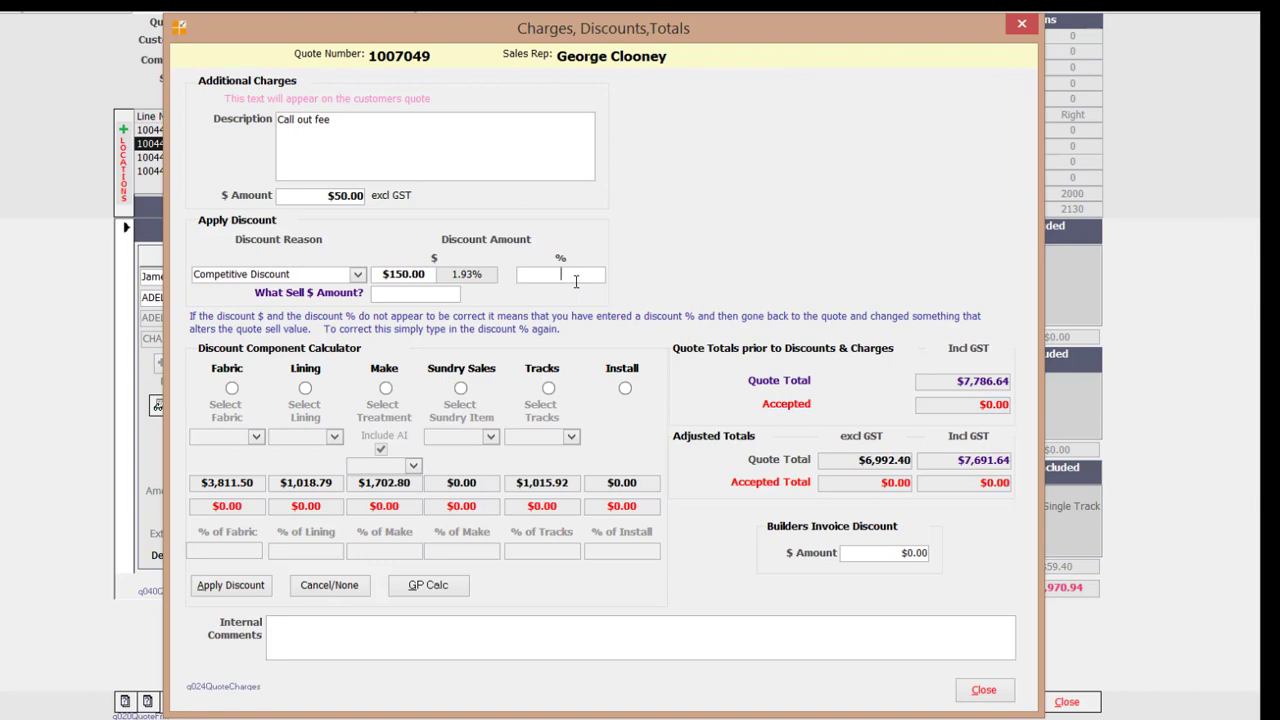
# Set the quote's discount to 3% and return to the quote.
pyautogui.write('3')
pyautogui.press('Tab')
pyautogui.click(981, 690)
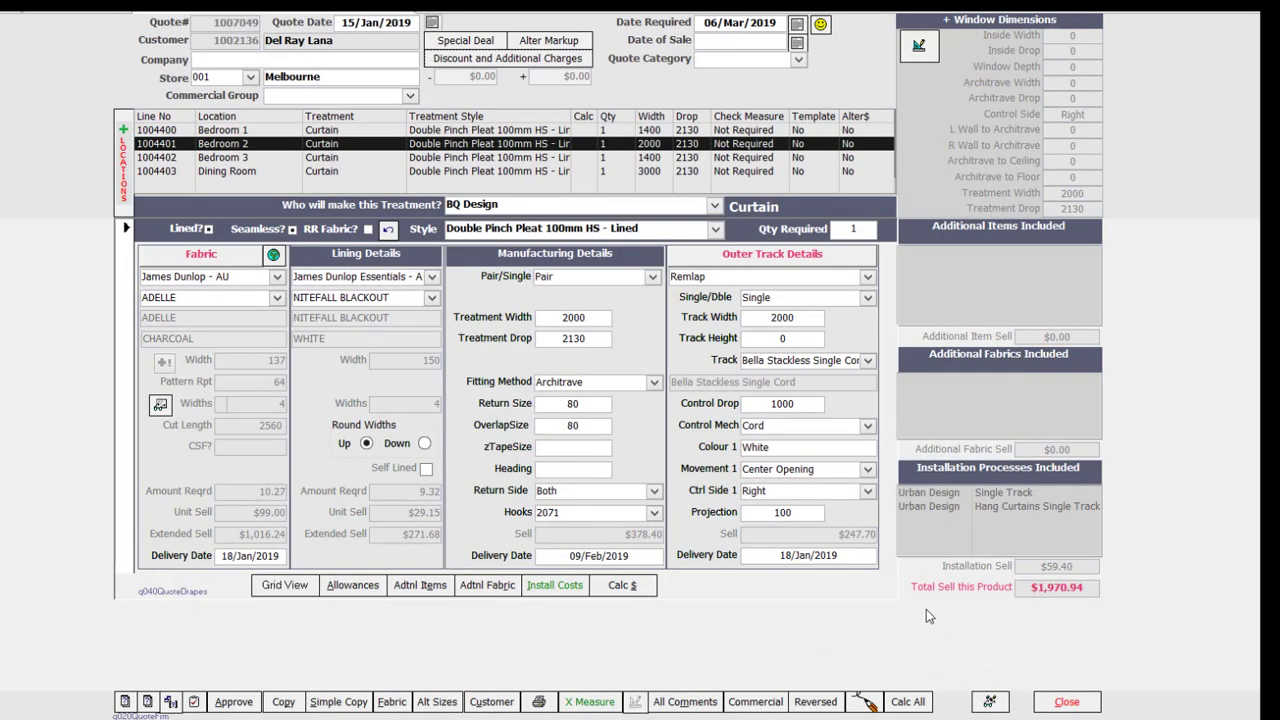
# Generate a print preview of the quote as a Summary Quote, Type B.
pyautogui.click(540, 702)
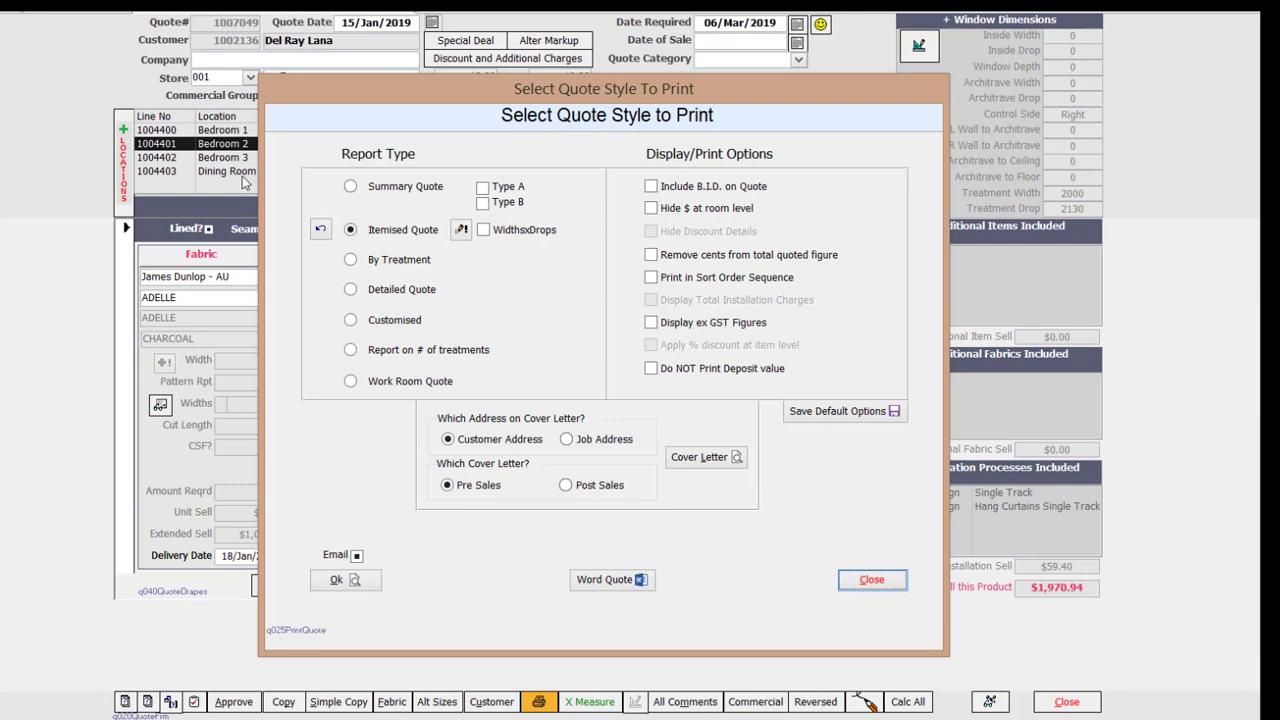
pyautogui.click(350, 188)
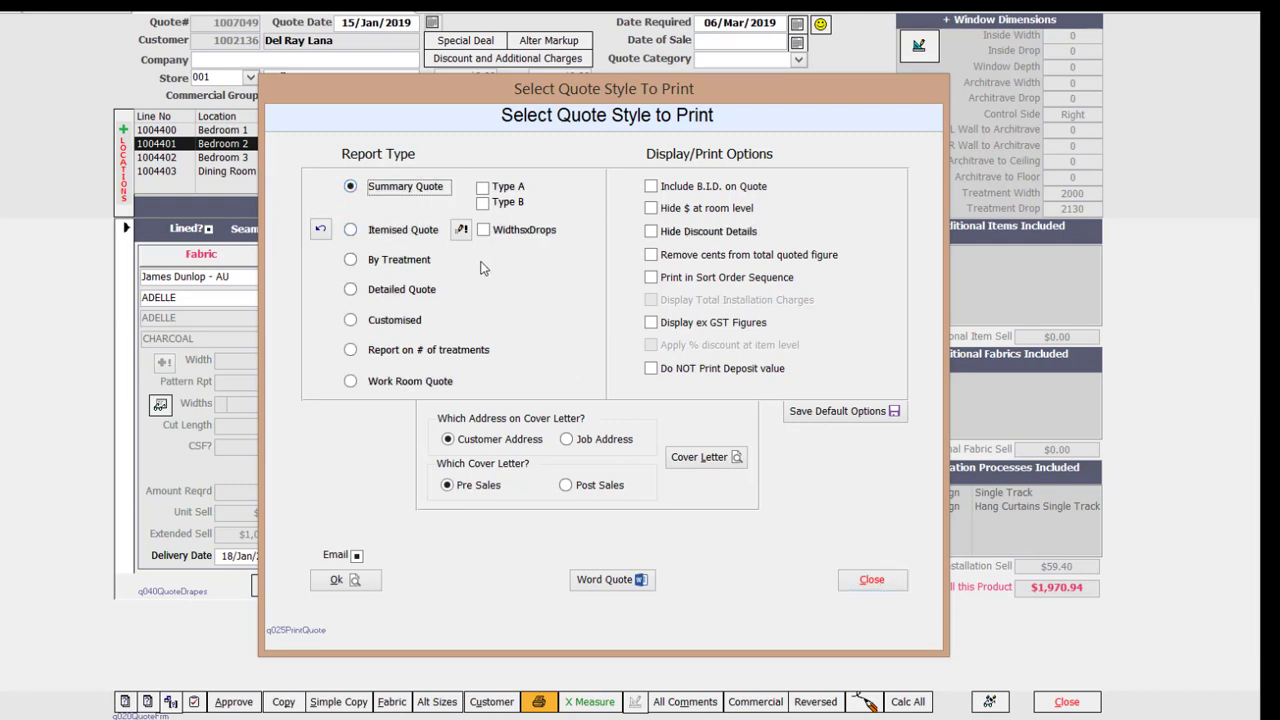
pyautogui.click(482, 203)
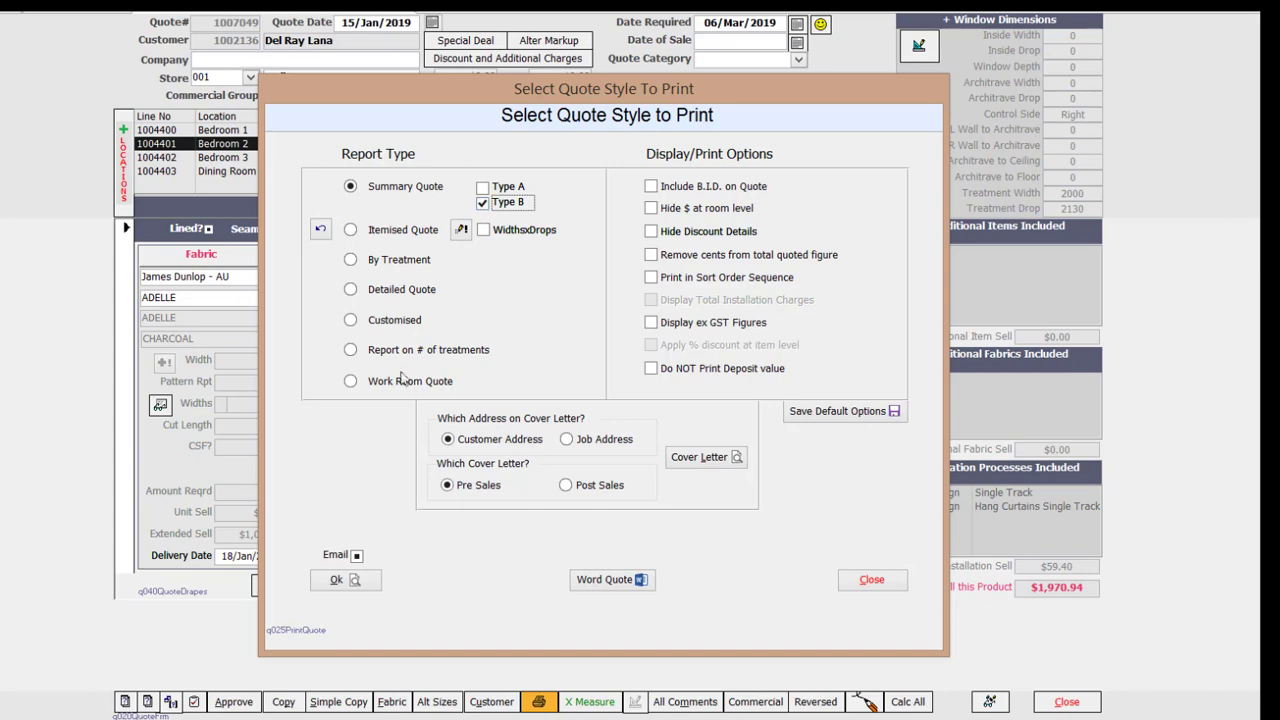
pyautogui.click(358, 583)
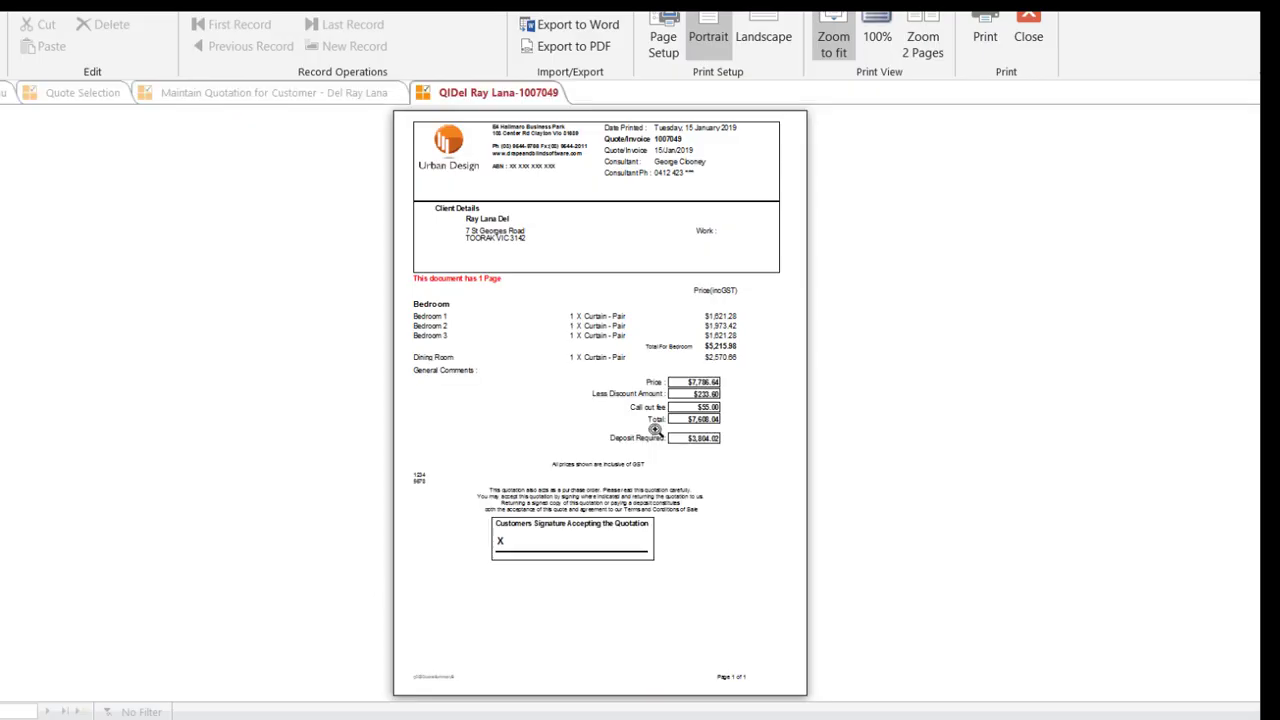
# Examine the summary quote's client details, room prices, discount, call out fee, total and deposit, and close the preview.
pyautogui.click(549, 414)
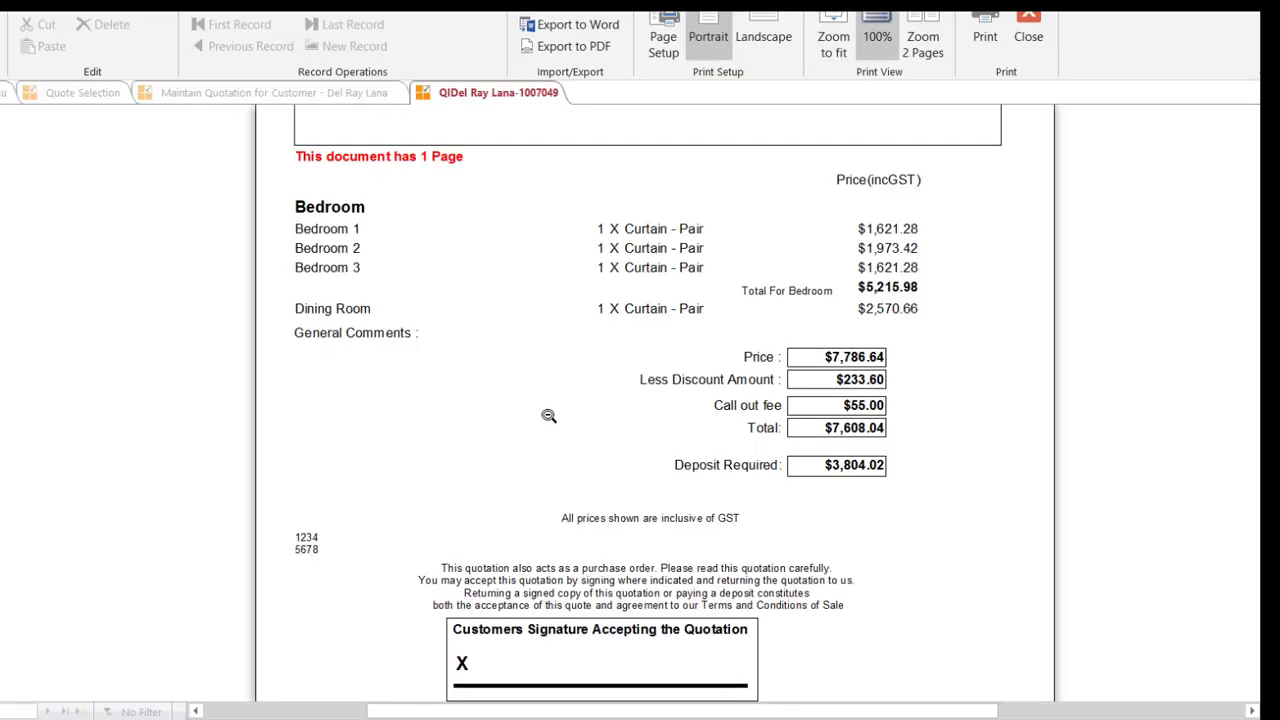
pyautogui.scroll(3, 549, 415)
pyautogui.scroll(1, 549, 415)
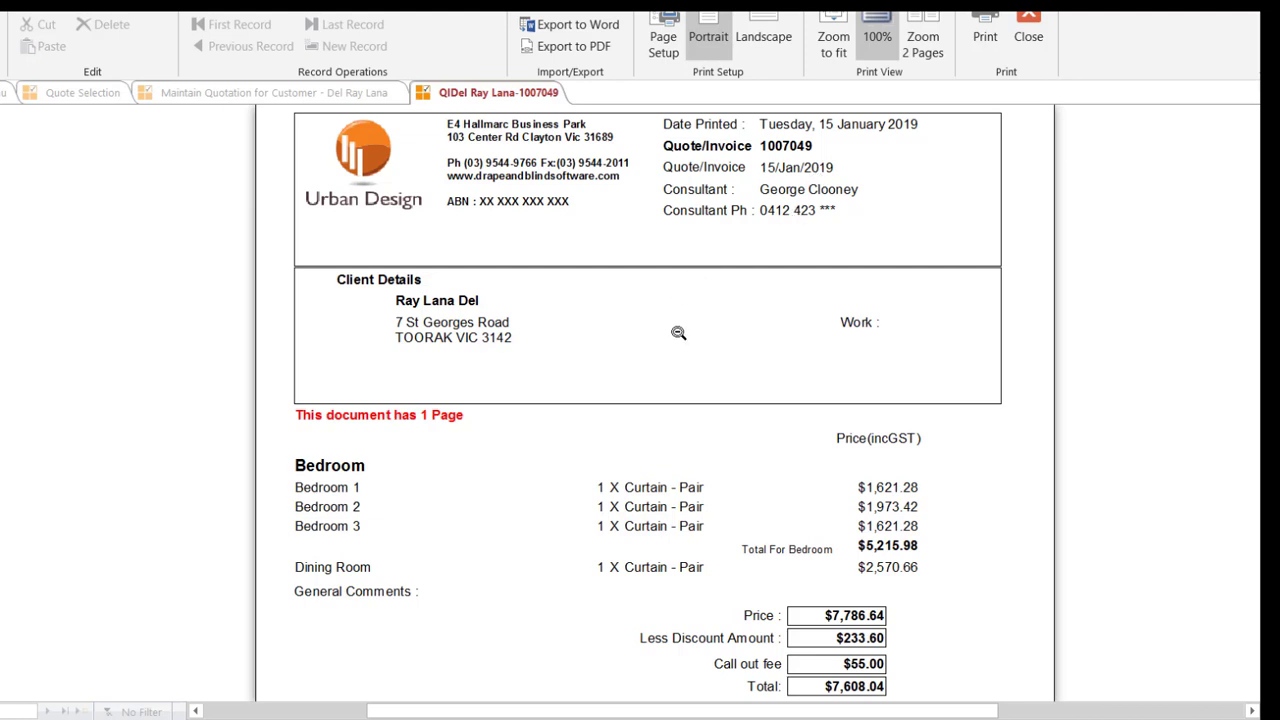
pyautogui.scroll(-1, 678, 333)
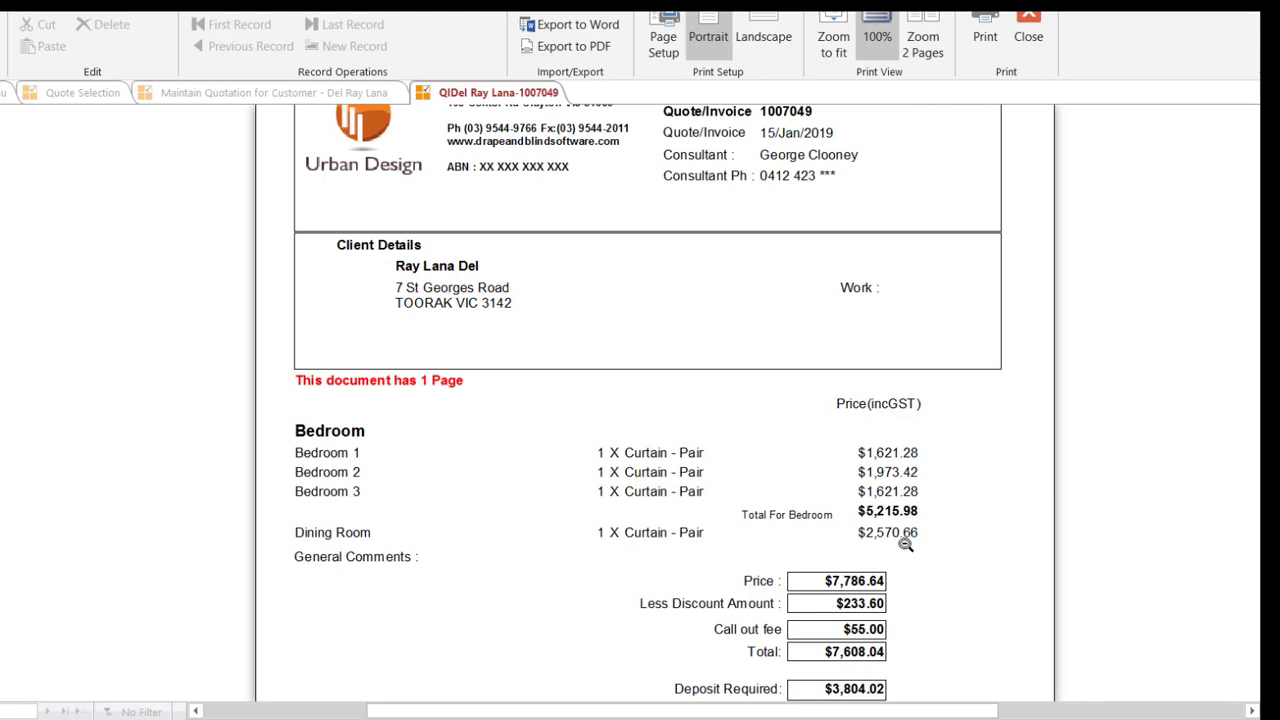
pyautogui.scroll(-1, 905, 543)
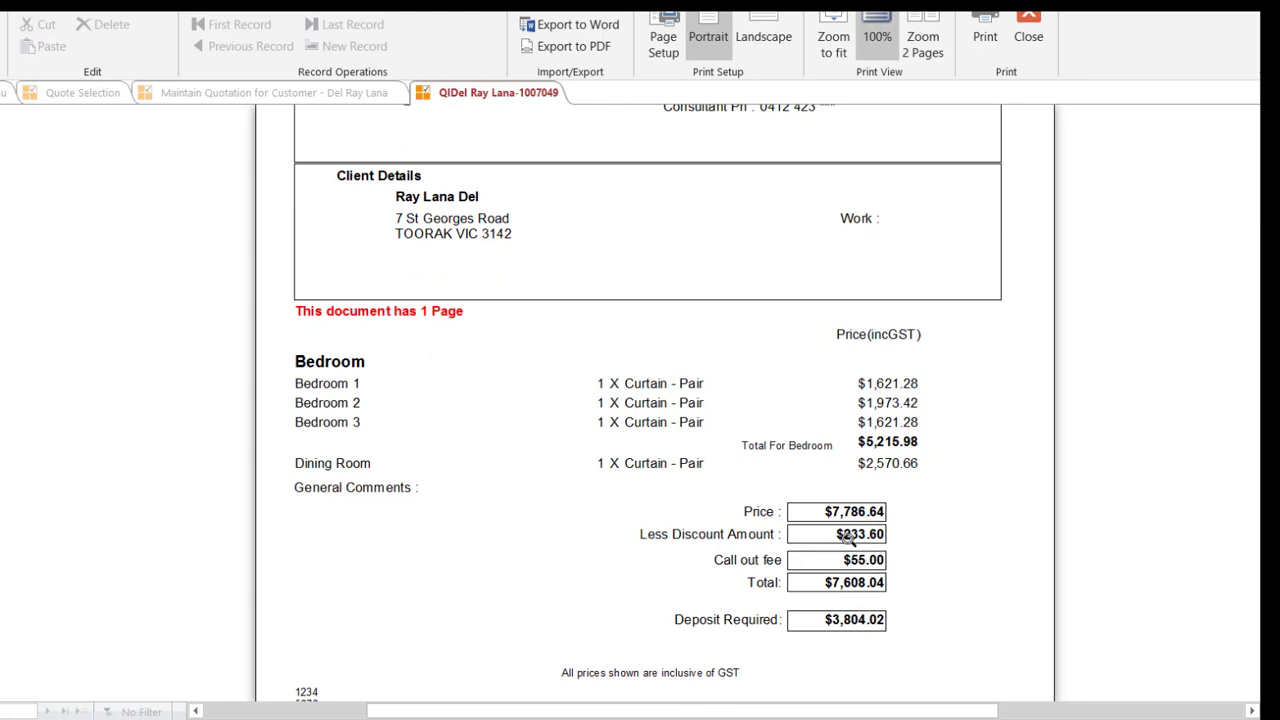
pyautogui.scroll(-3, 848, 537)
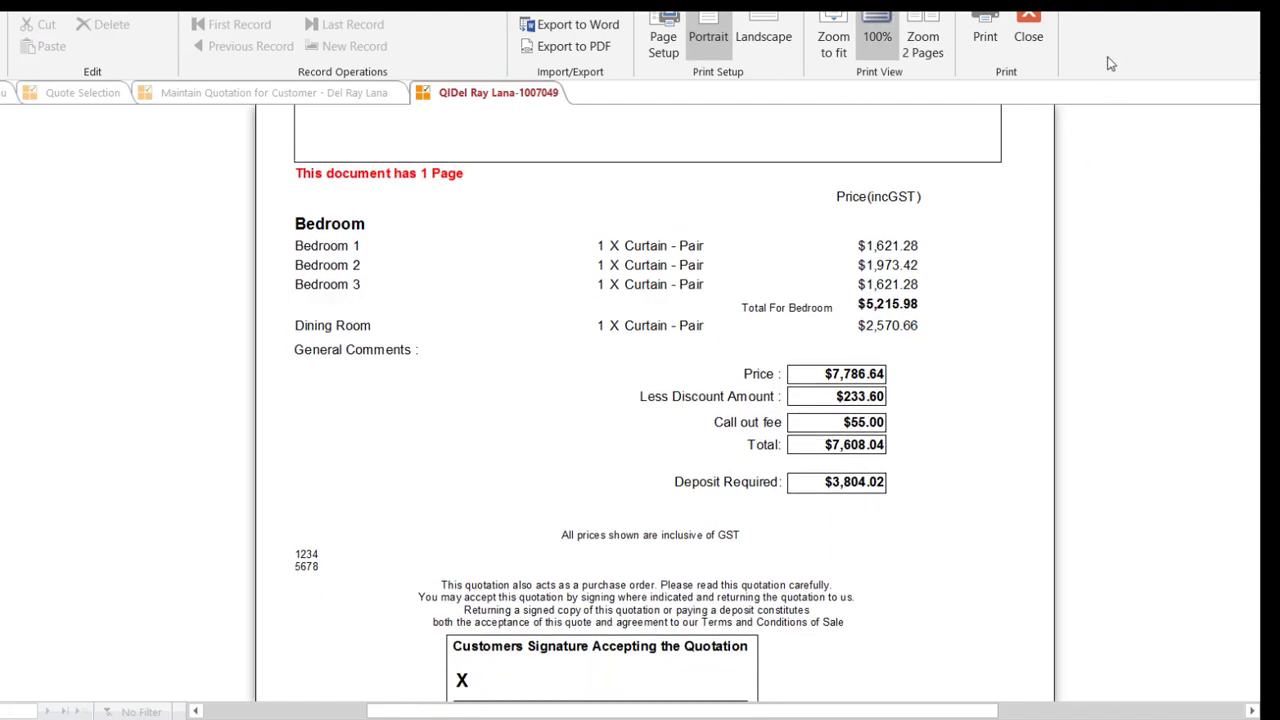
pyautogui.click(1028, 30)
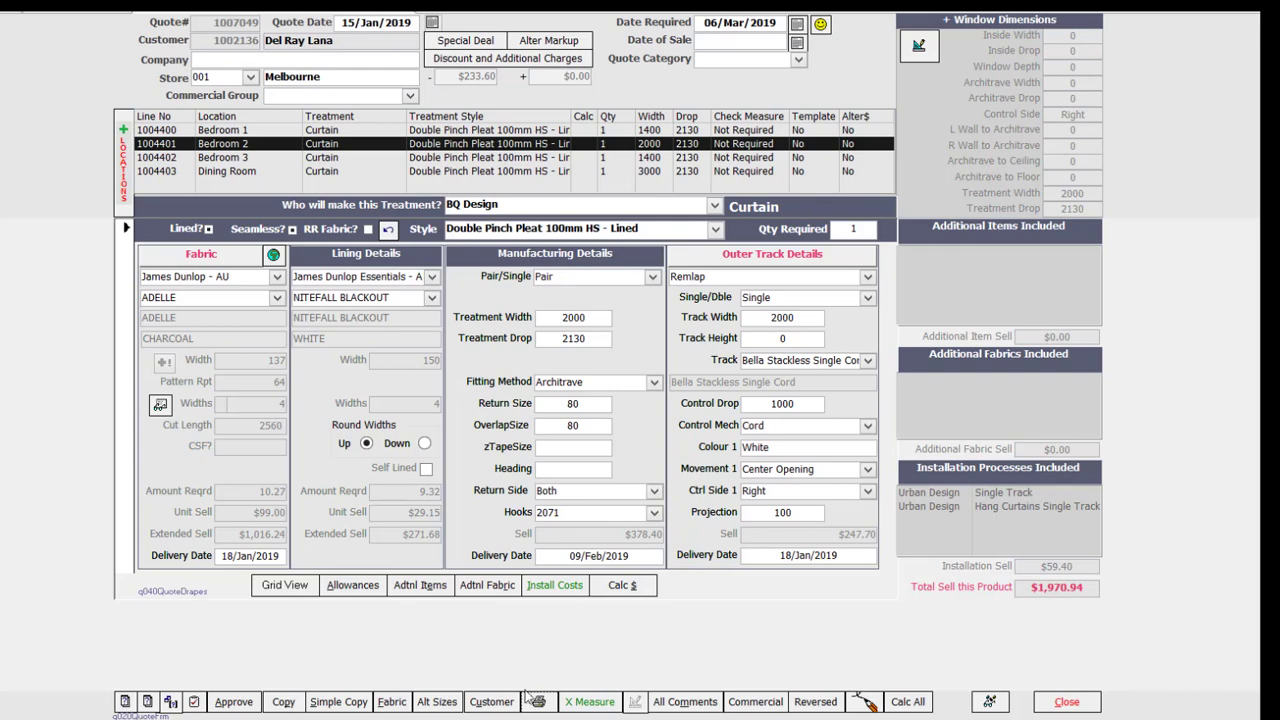
# Preview the quote as an Itemised Quote, read through both pages, and review the available quote print options.
pyautogui.click(542, 588)
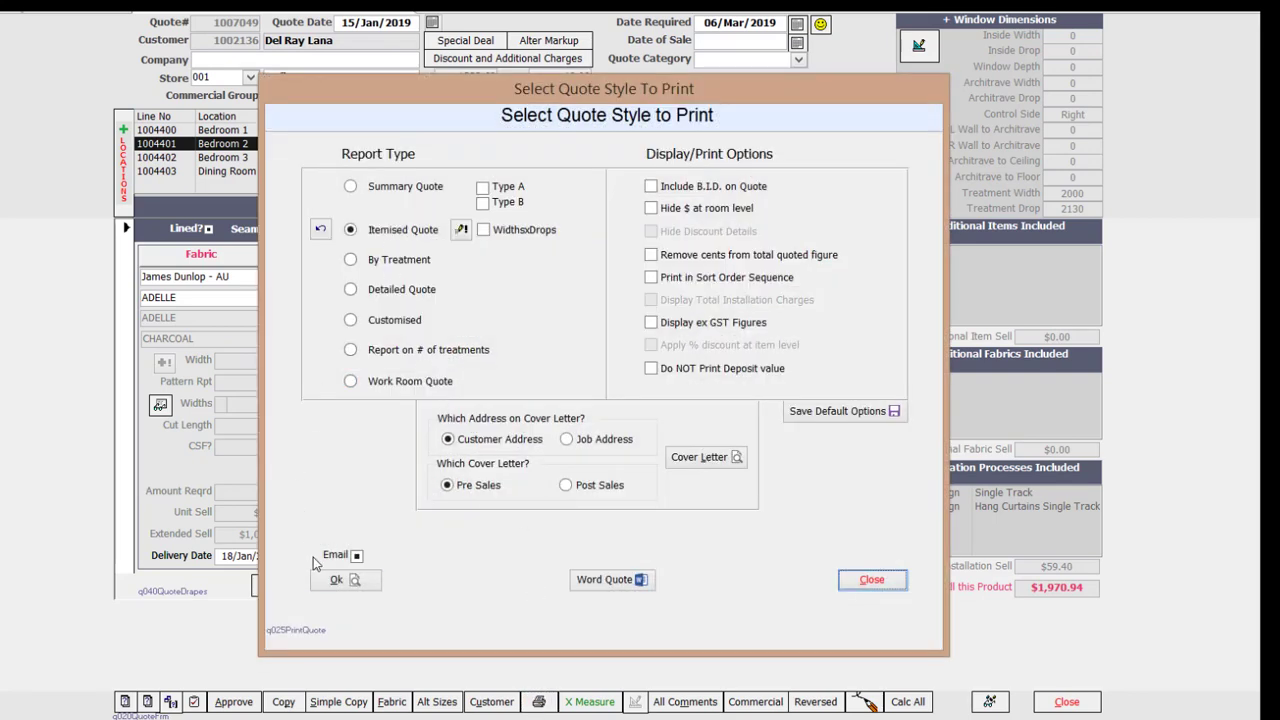
pyautogui.click(366, 581)
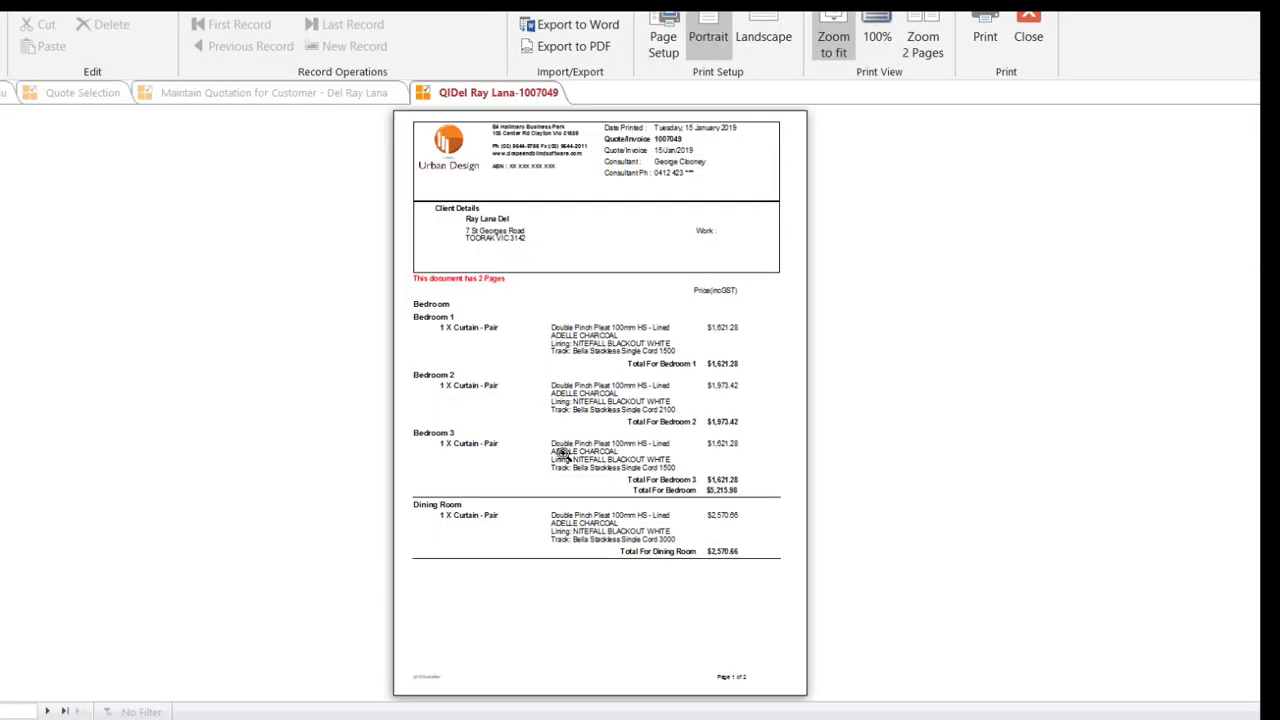
pyautogui.click(606, 452)
pyautogui.scroll(1, 604, 450)
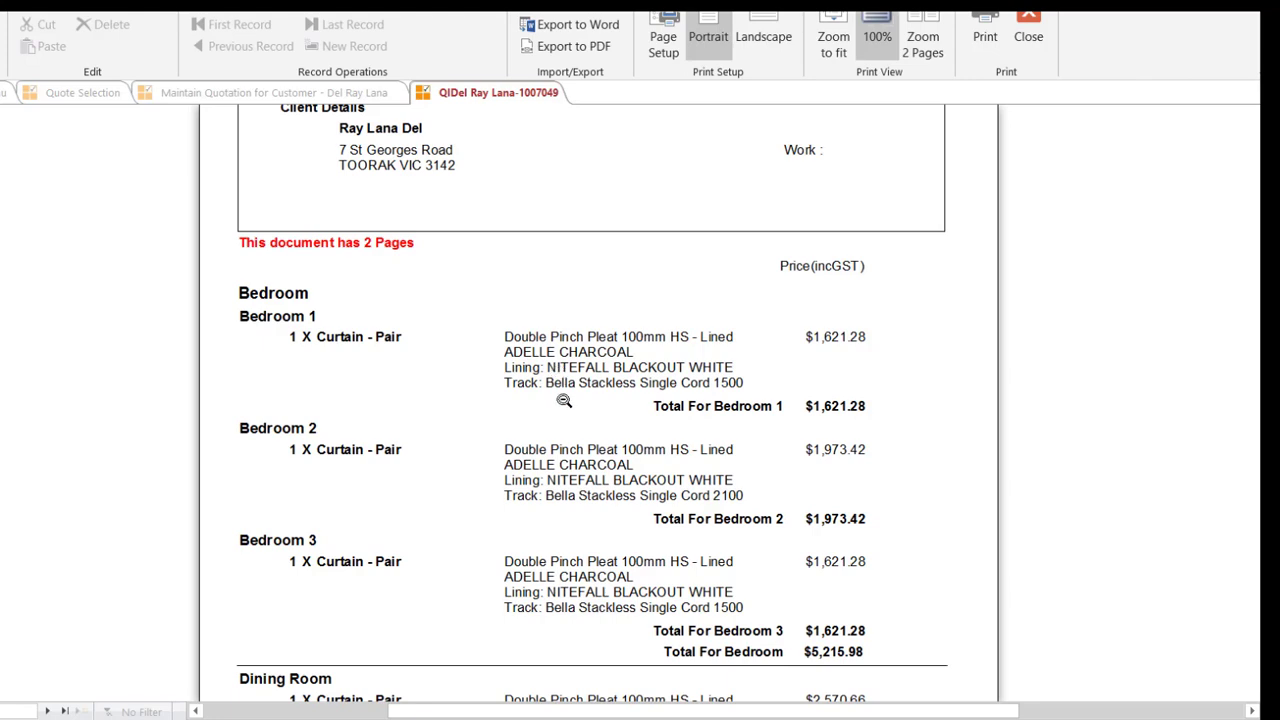
pyautogui.scroll(-5, 564, 400)
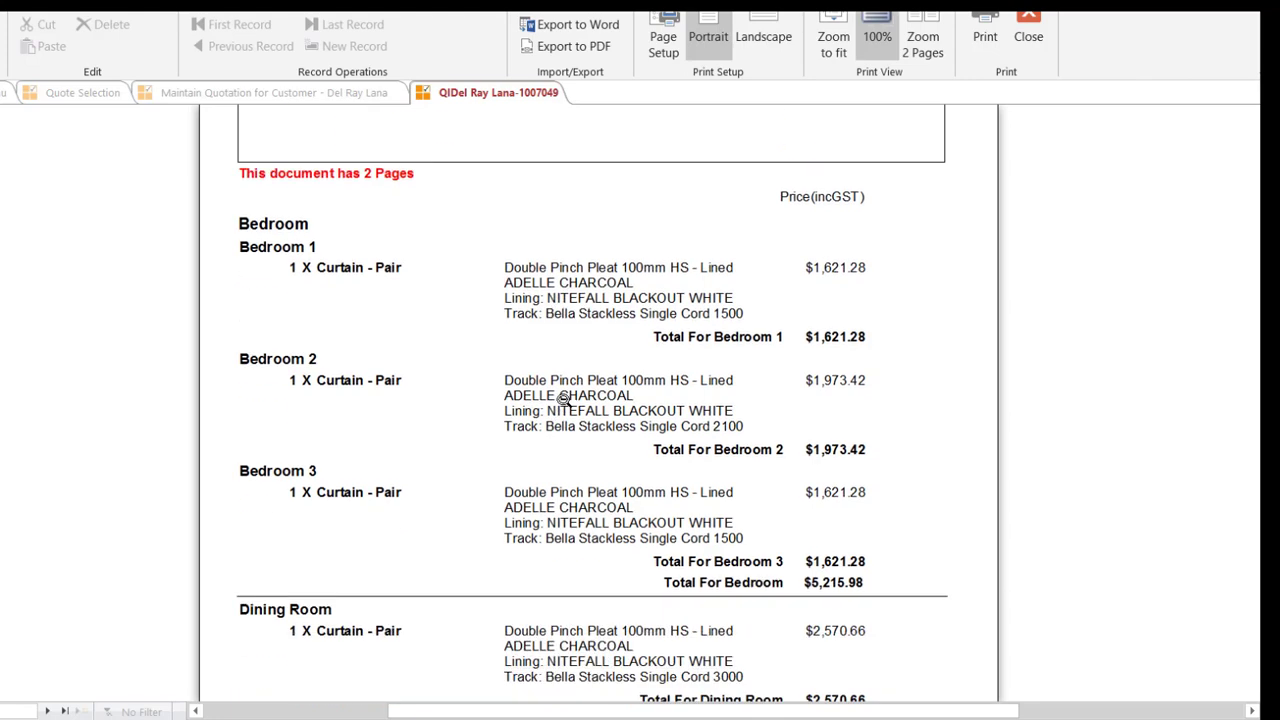
pyautogui.click(47, 711)
pyautogui.scroll(2, 643, 430)
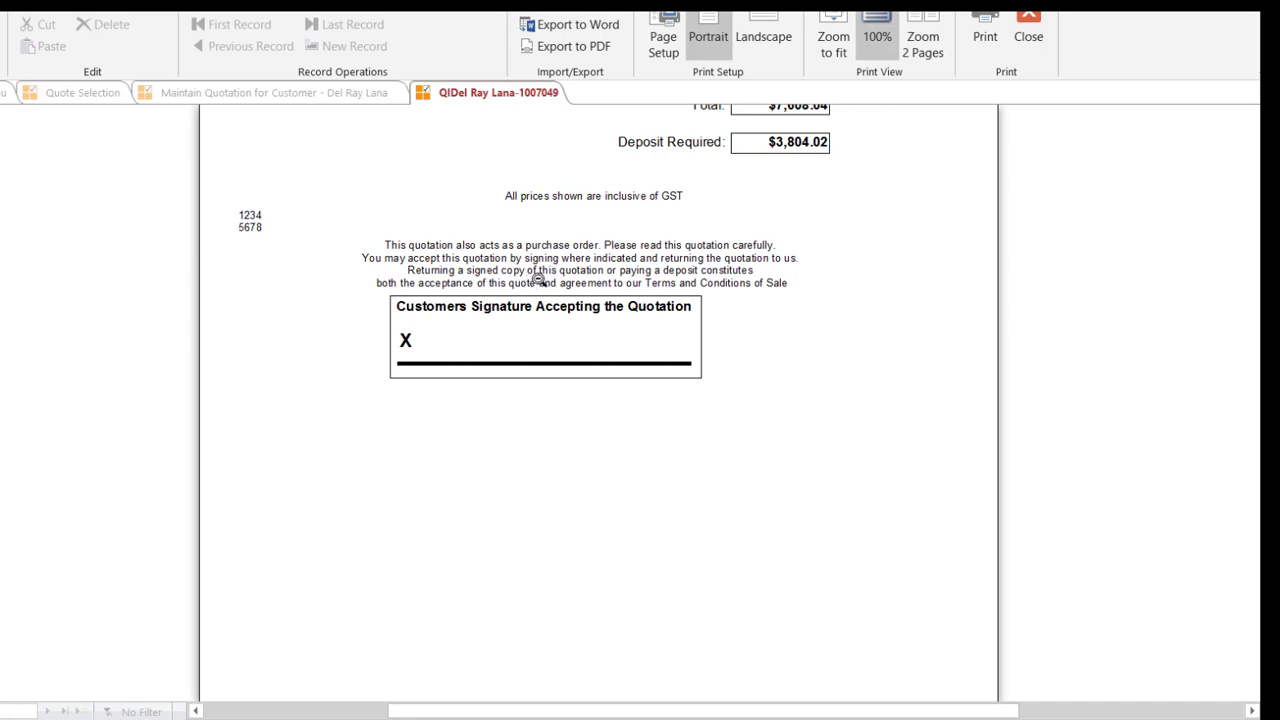
pyautogui.click(1031, 17)
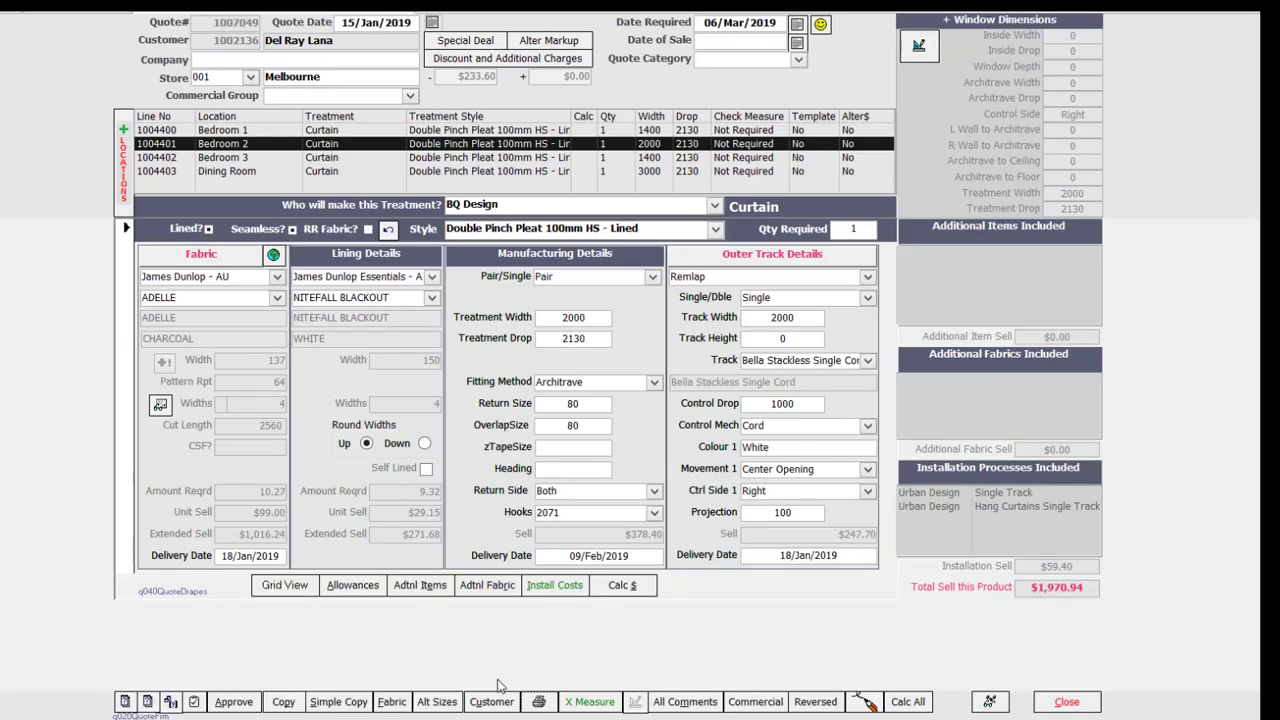
pyautogui.click(540, 701)
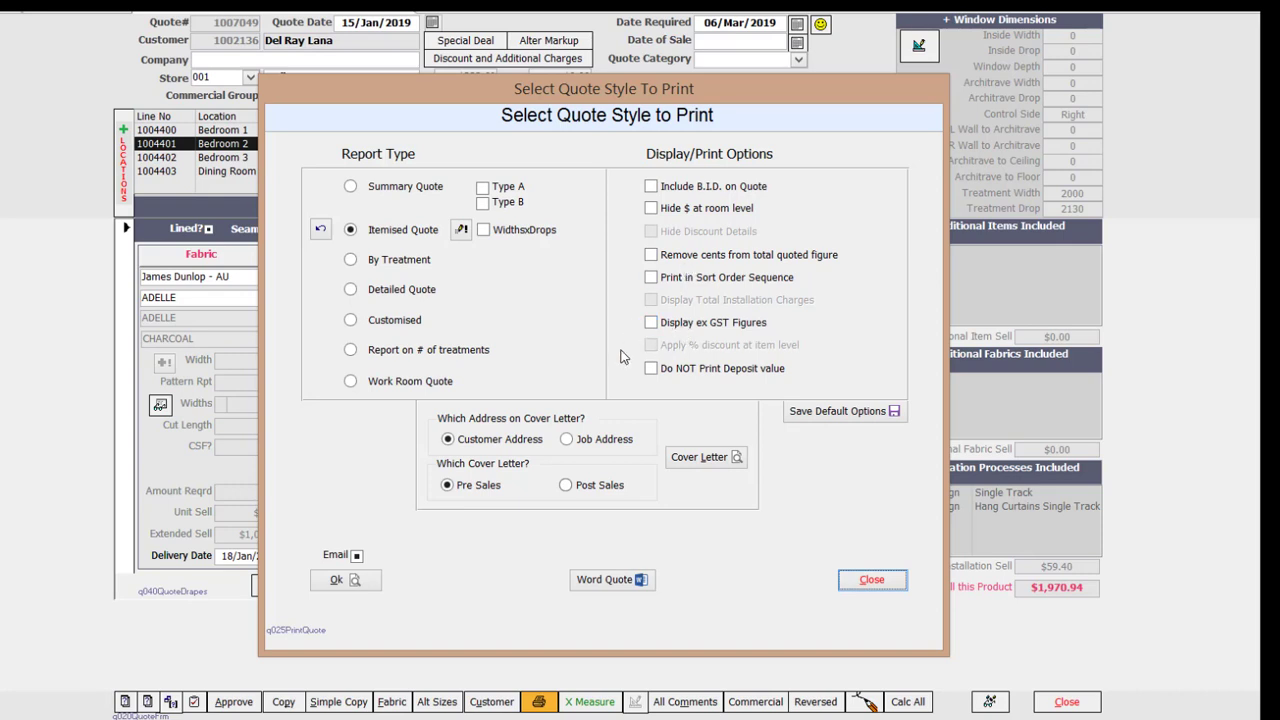
pyautogui.click(871, 581)
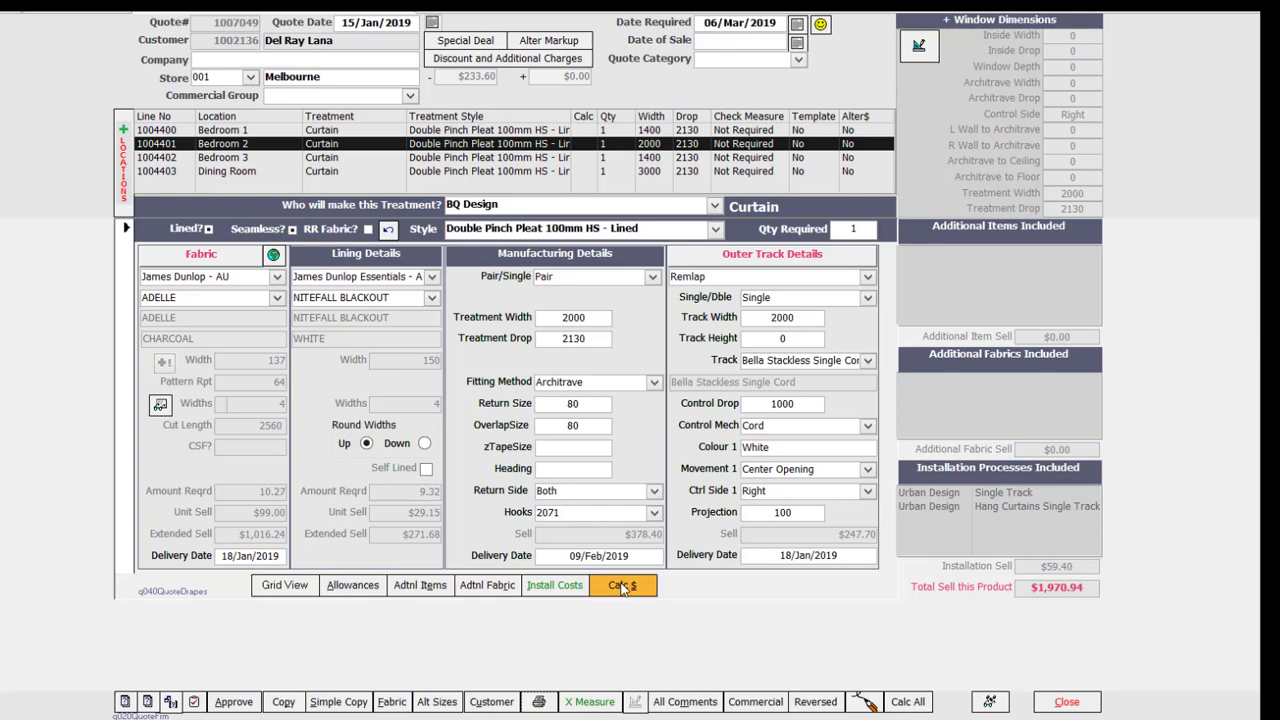
# Replace the James Dunlop - AU fabric ADELLE CHARCOAL throughout the quote with the Bluebellgray AU fabric ABSTRACT in MULTI.
pyautogui.click(391, 702)
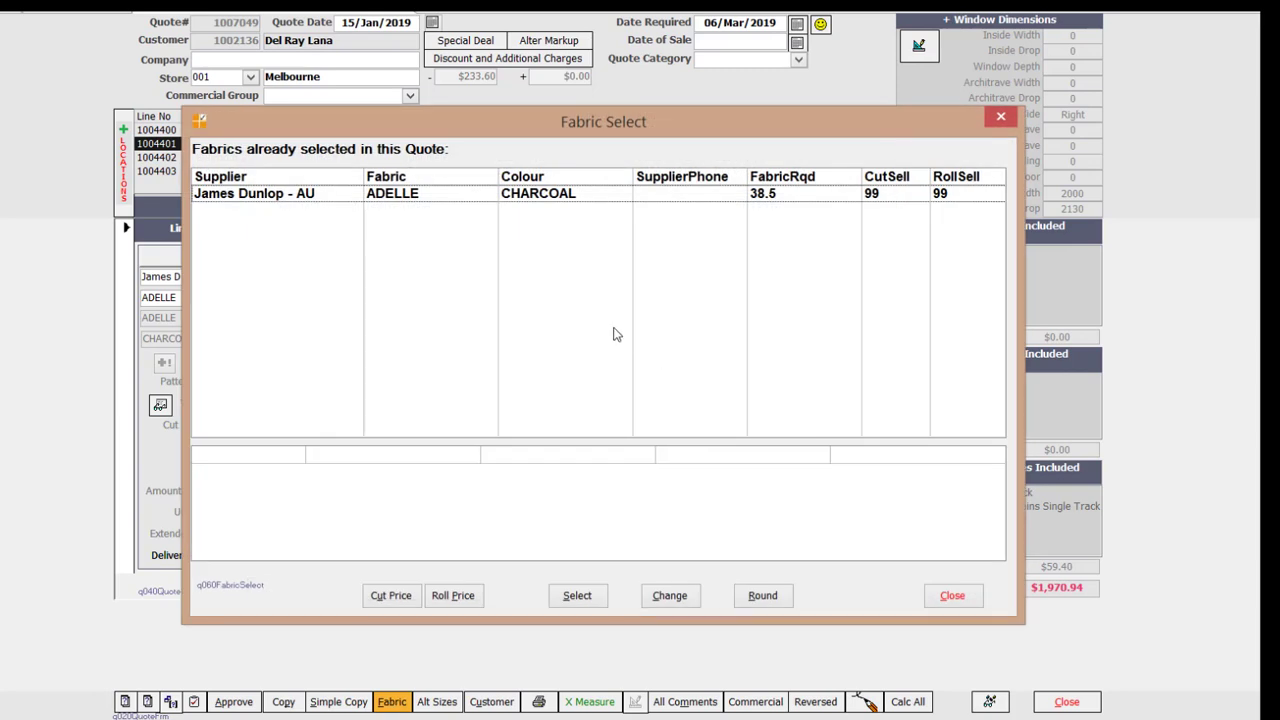
pyautogui.click(503, 197)
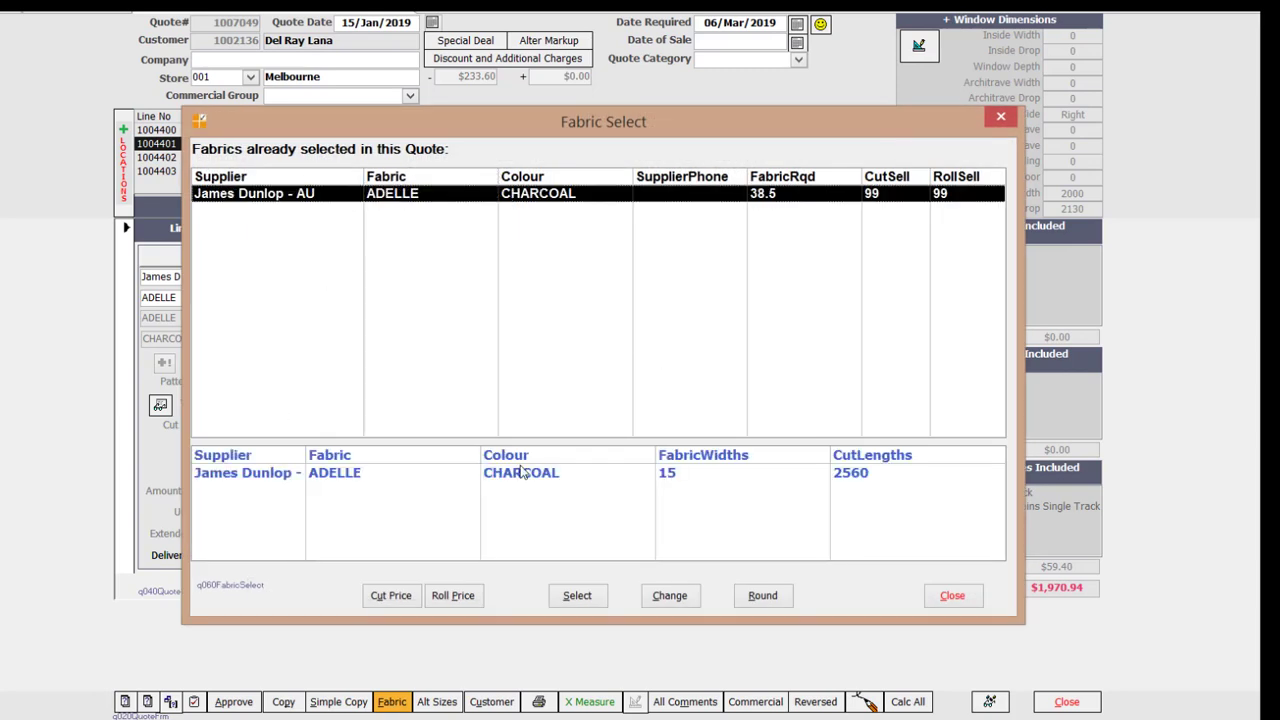
pyautogui.click(510, 478)
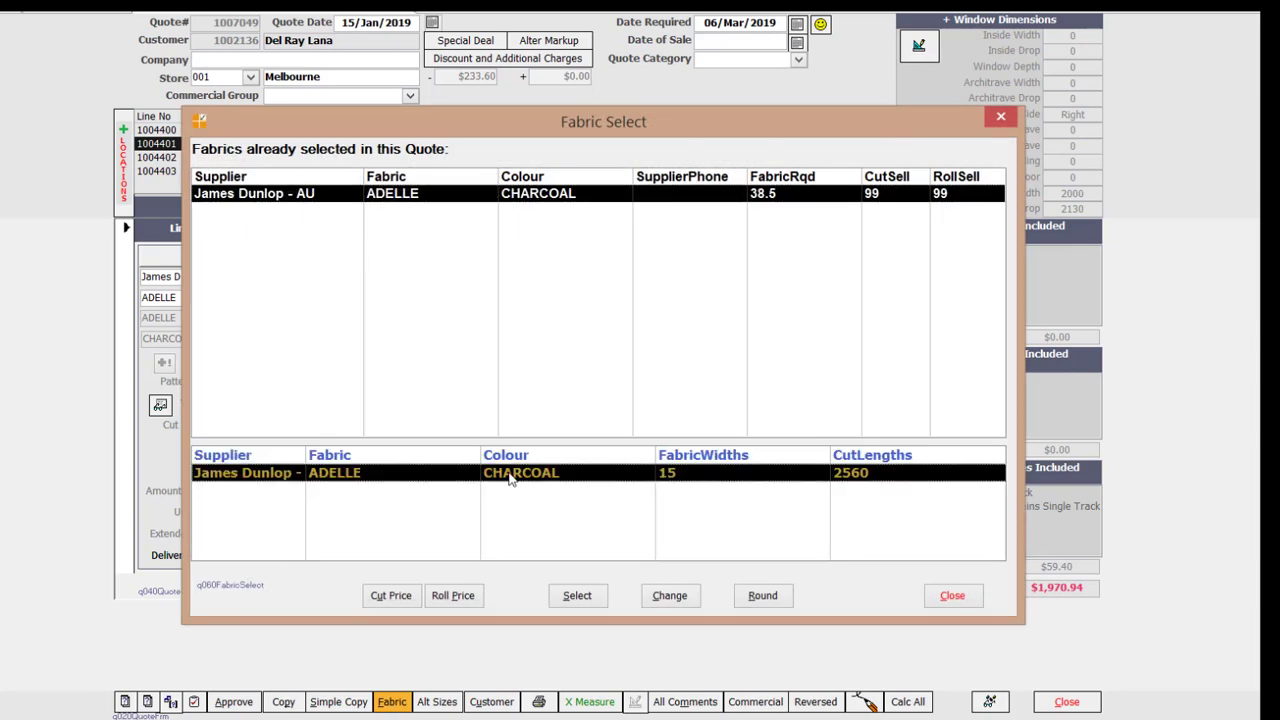
pyautogui.click(670, 596)
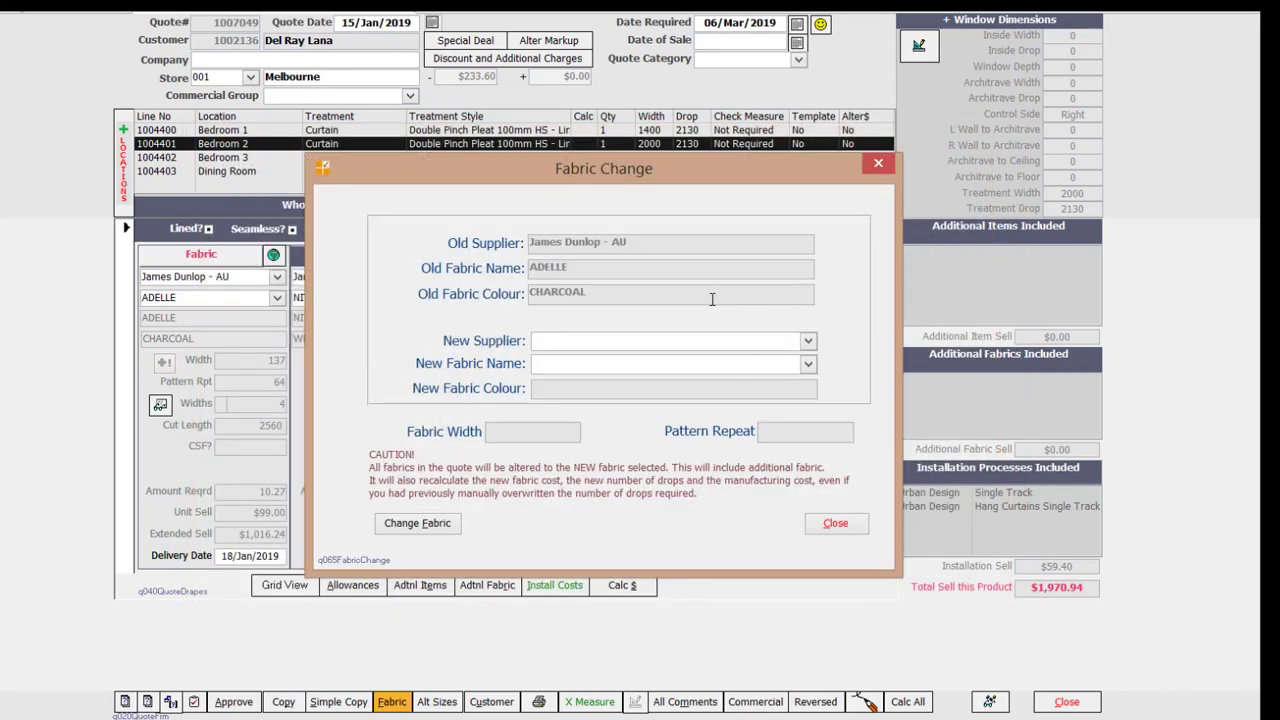
pyautogui.click(808, 341)
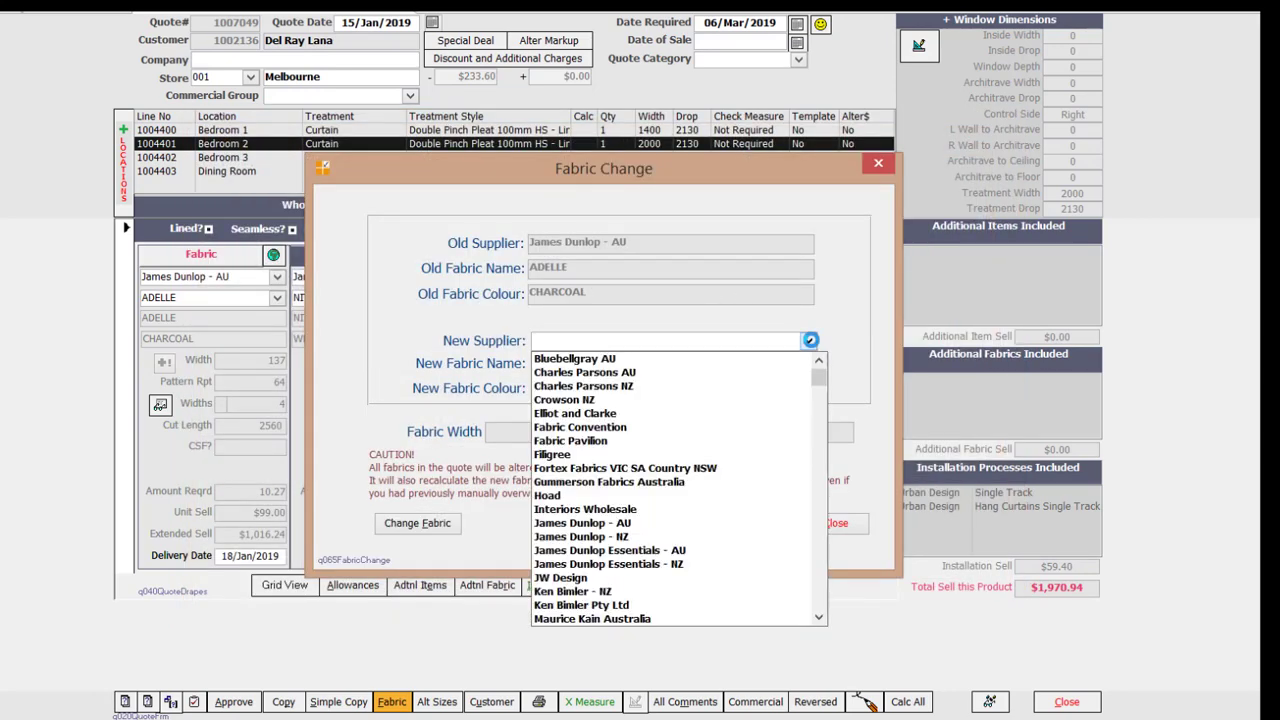
pyautogui.click(628, 359)
pyautogui.click(808, 364)
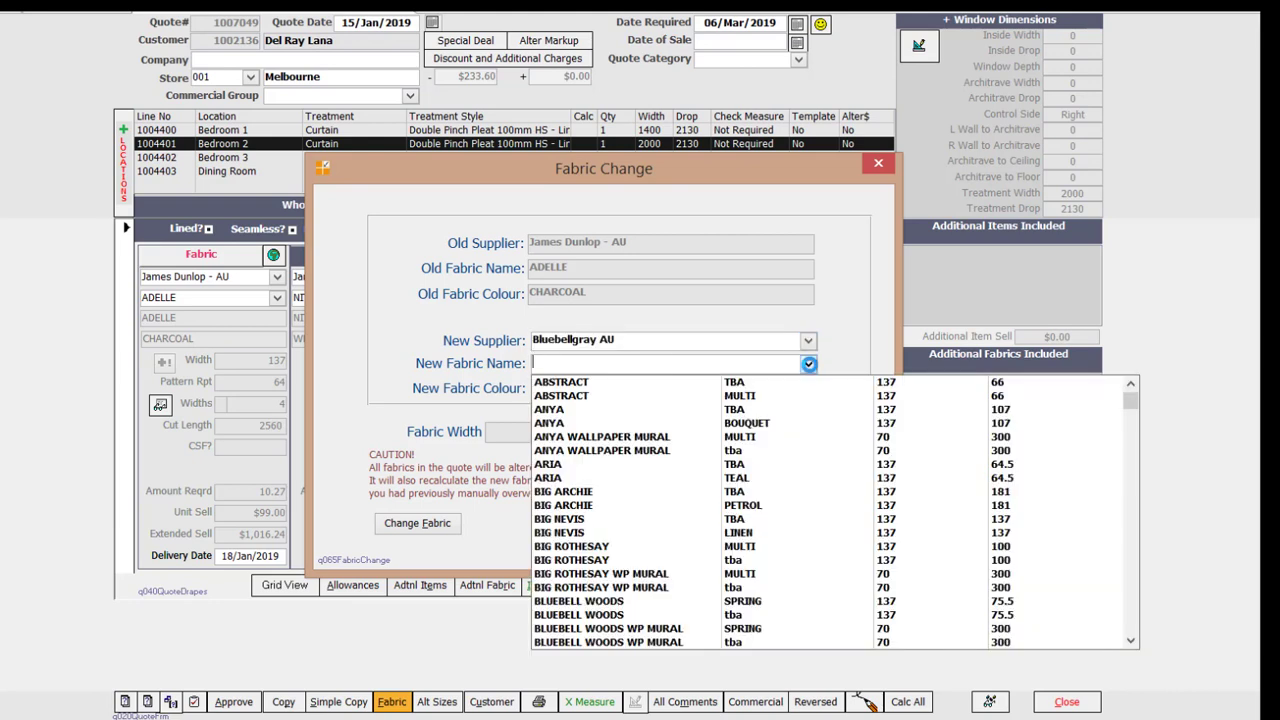
pyautogui.click(560, 396)
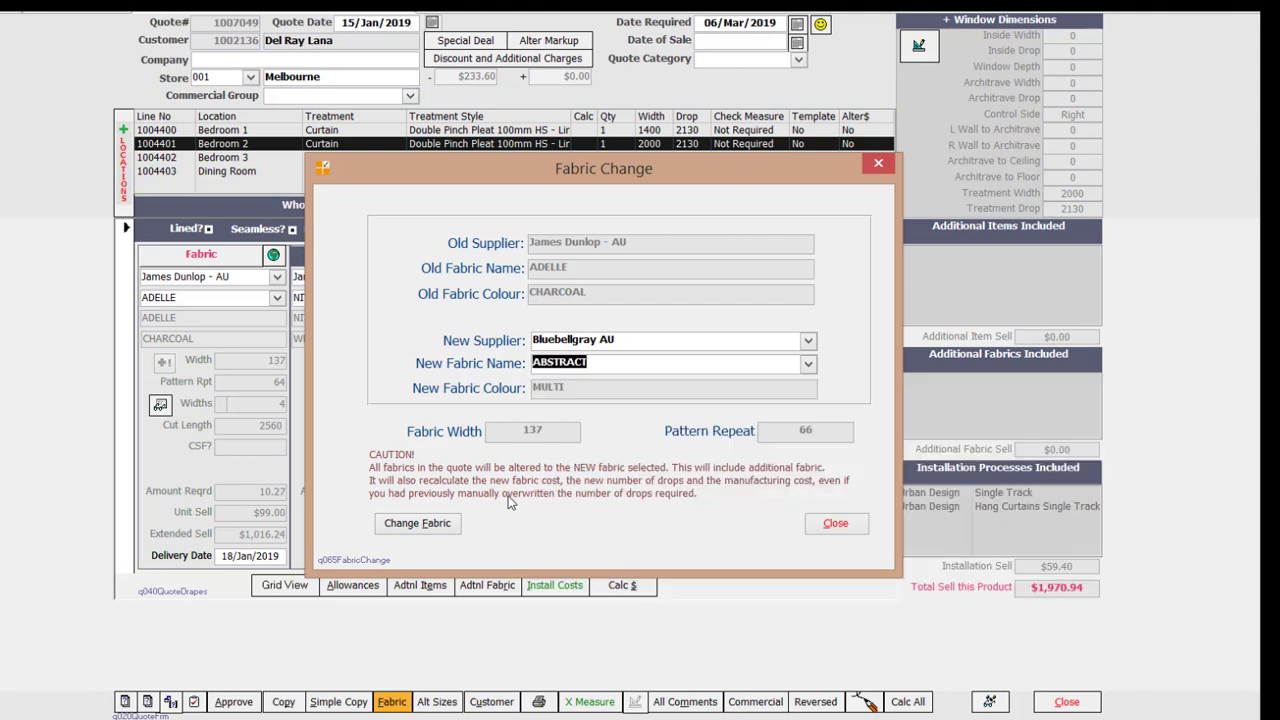
pyautogui.click(425, 527)
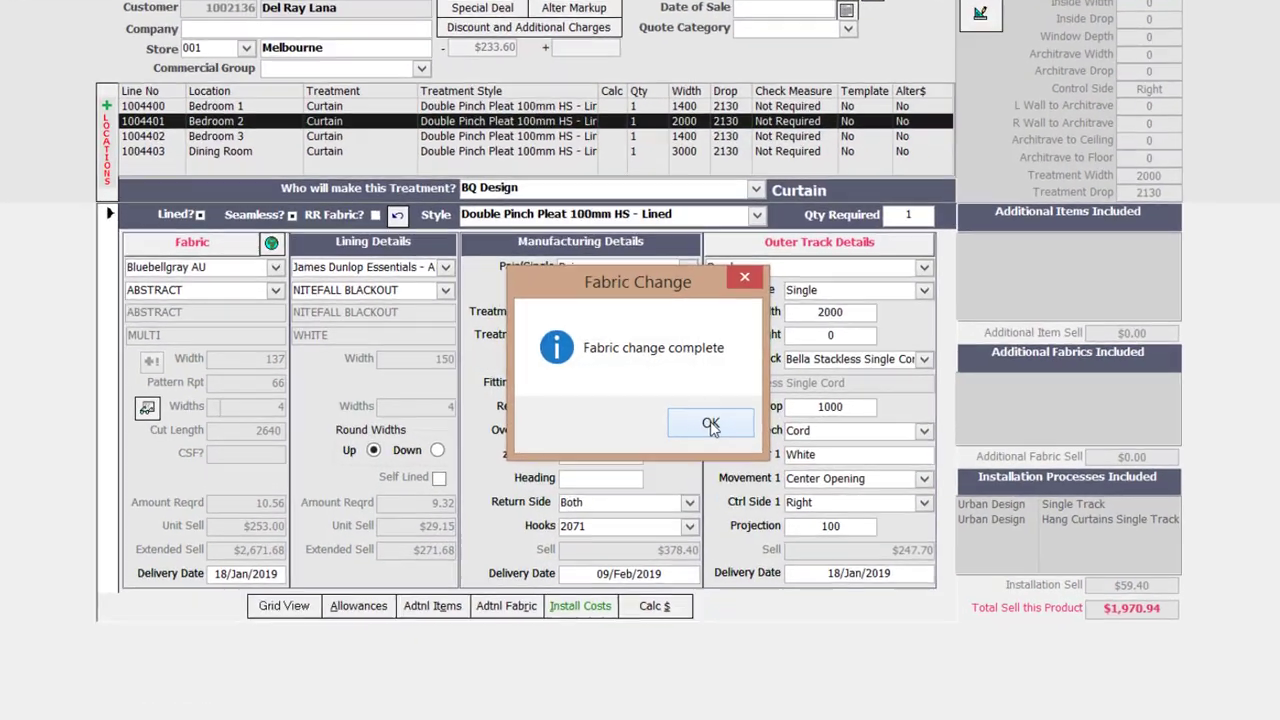
pyautogui.click(673, 421)
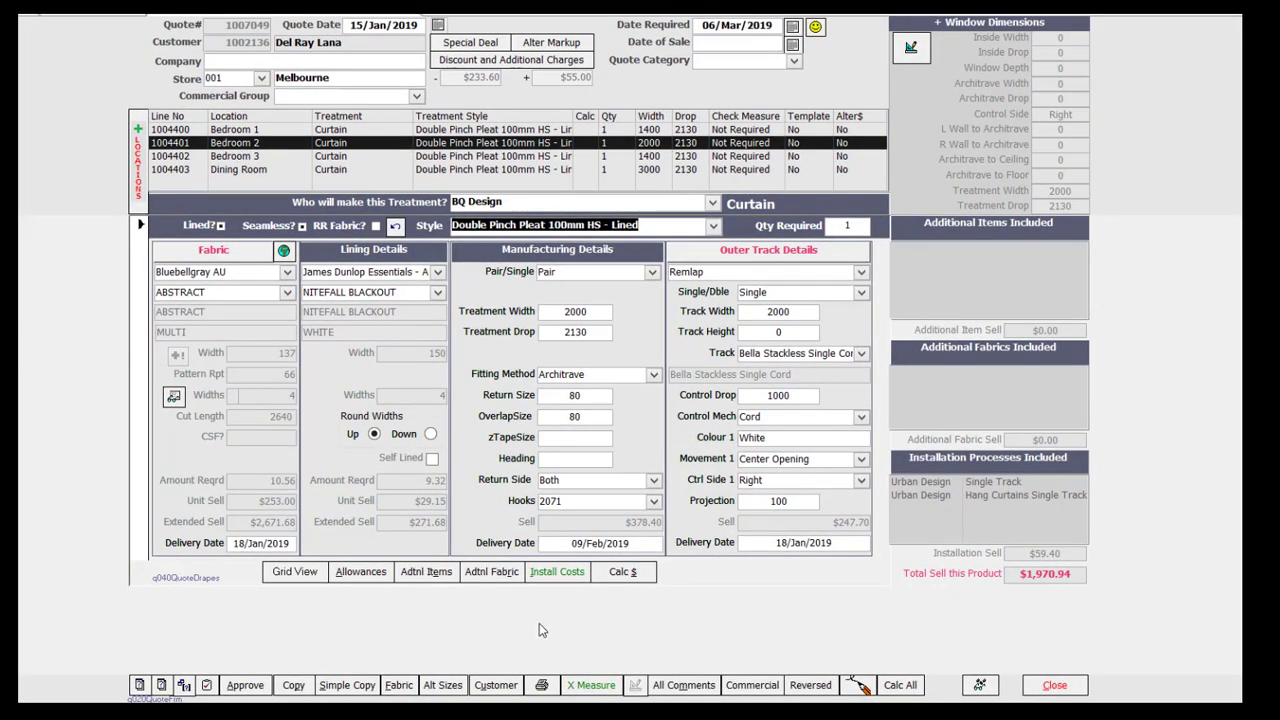
# Preview the Itemised Quote again and check the fabric and price listed for each room.
pyautogui.click(541, 686)
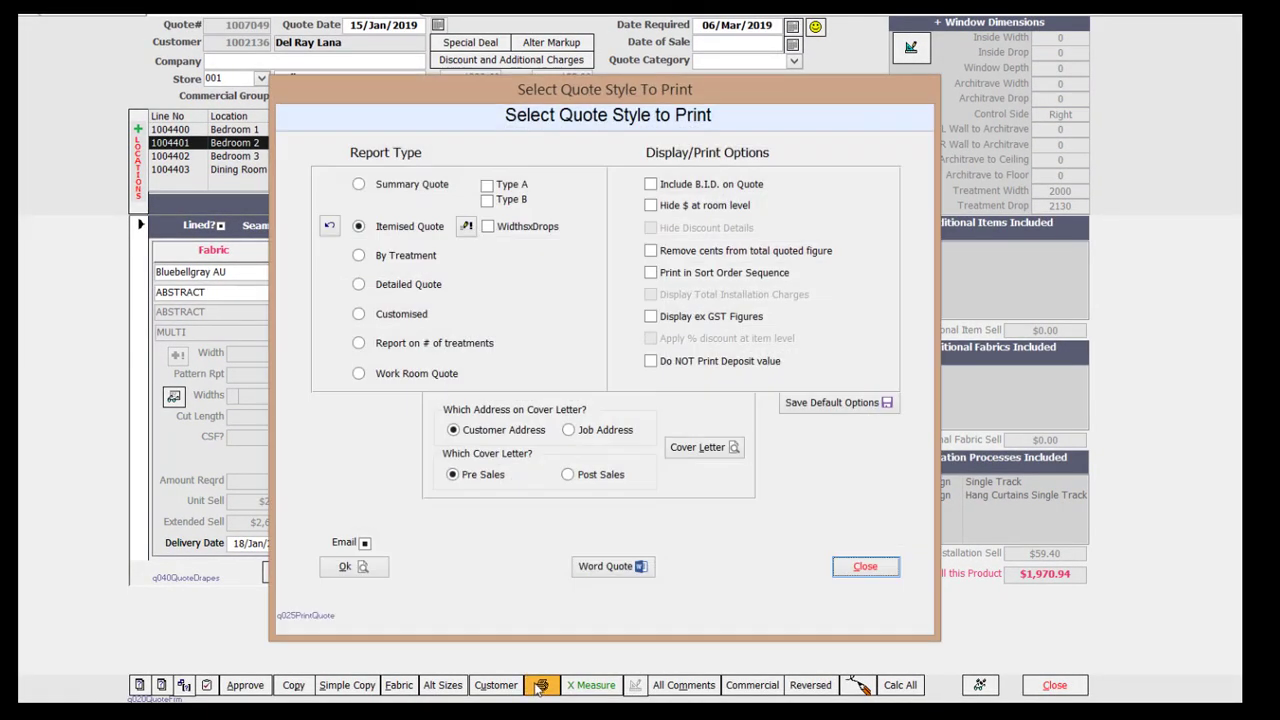
pyautogui.click(362, 568)
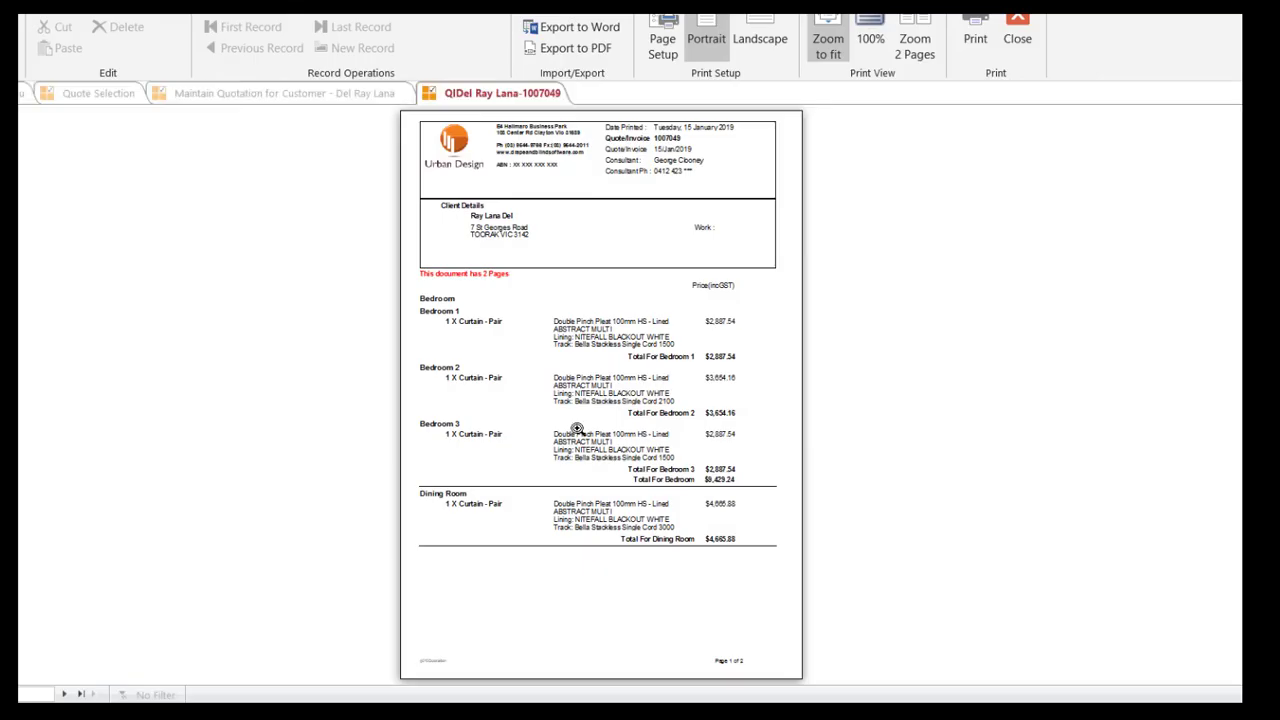
pyautogui.click(577, 429)
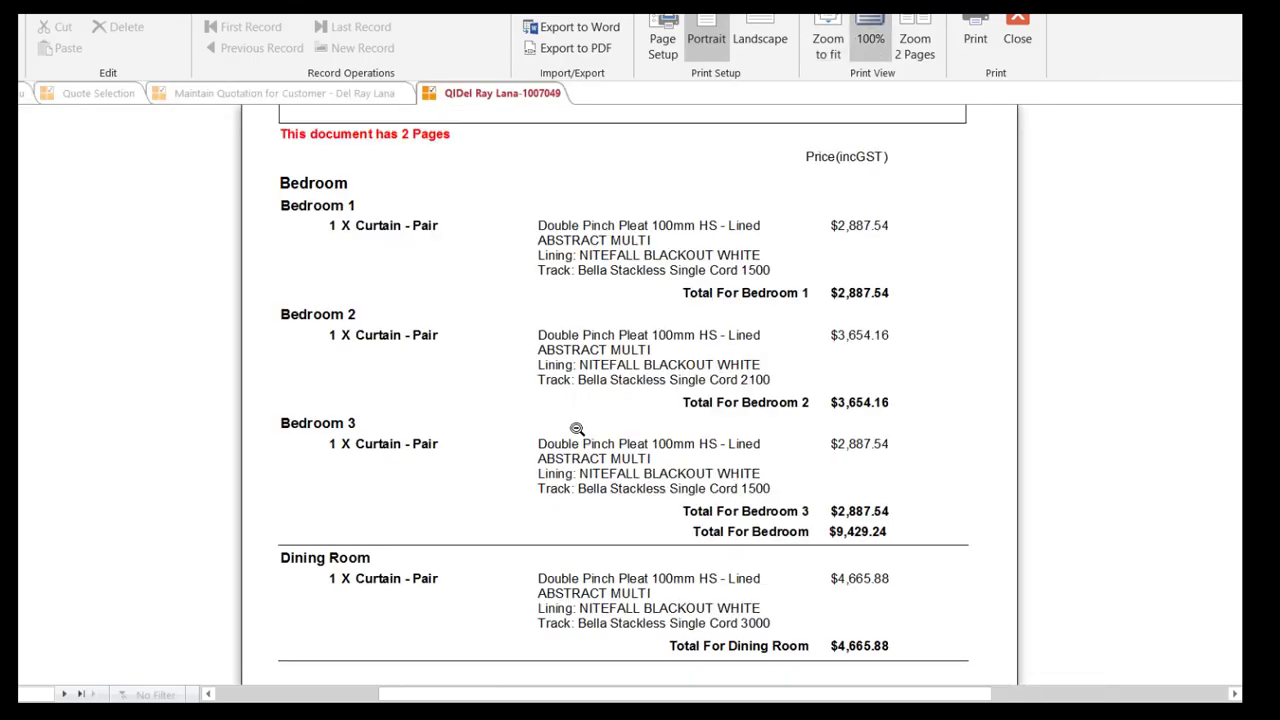
pyautogui.scroll(3, 574, 420)
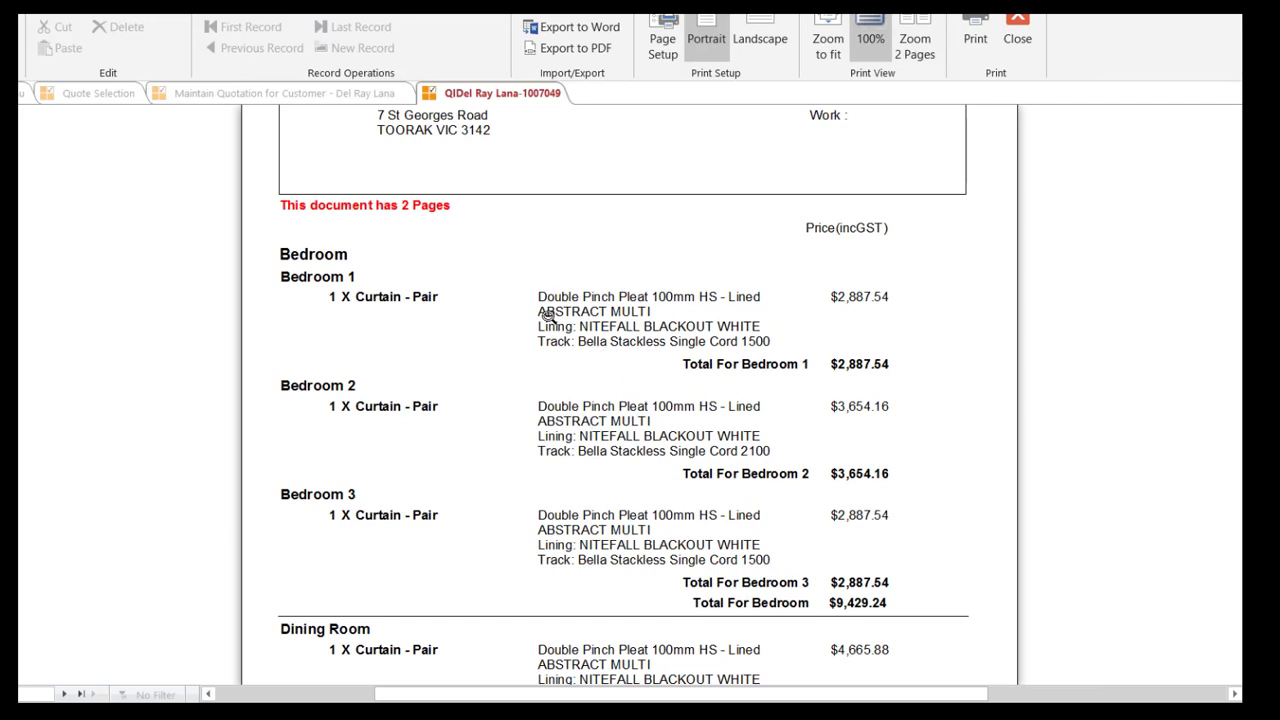